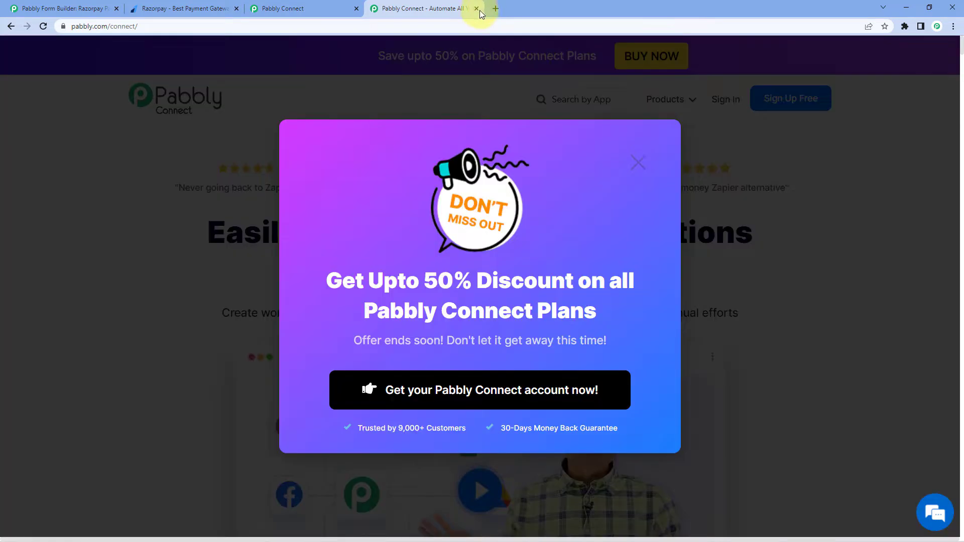
Sign in and create a new workflow named 'Pabbly Form Builder to Razorpay'
click(477, 9)
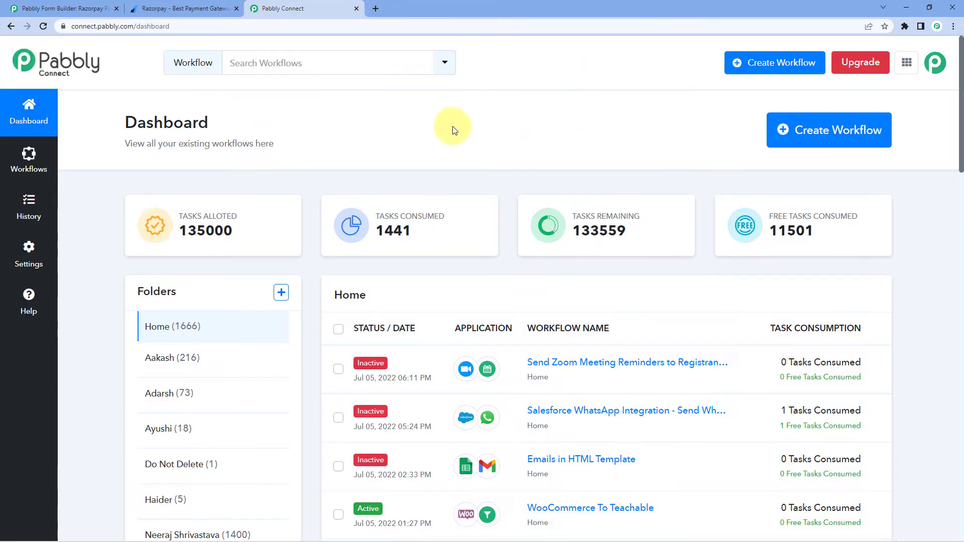
click(833, 138)
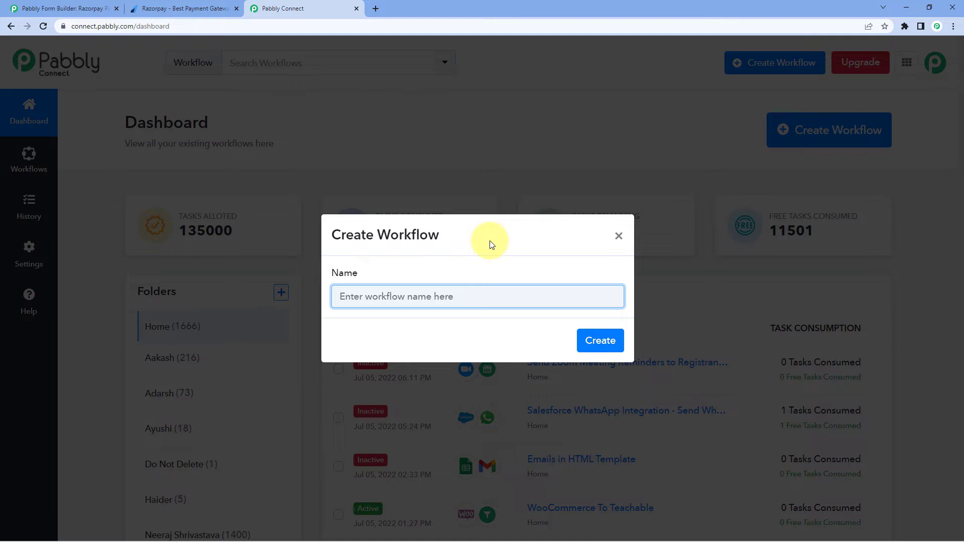
text(Pabbl)
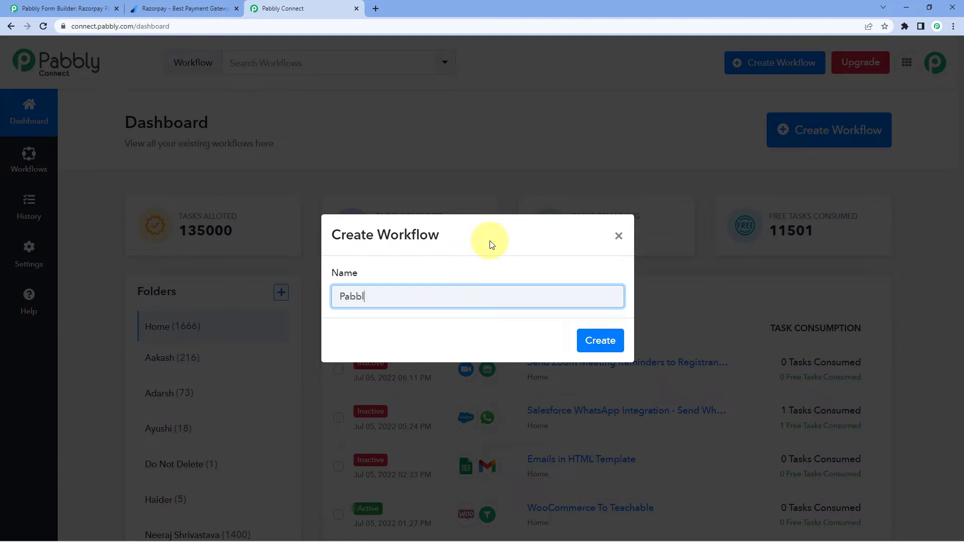
text(y Form Builder to Razorpay)
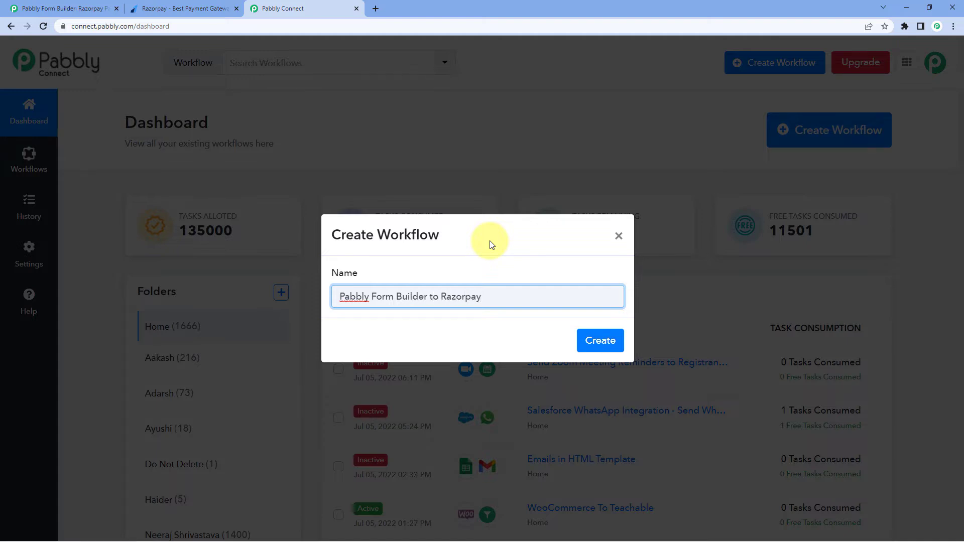
click(587, 339)
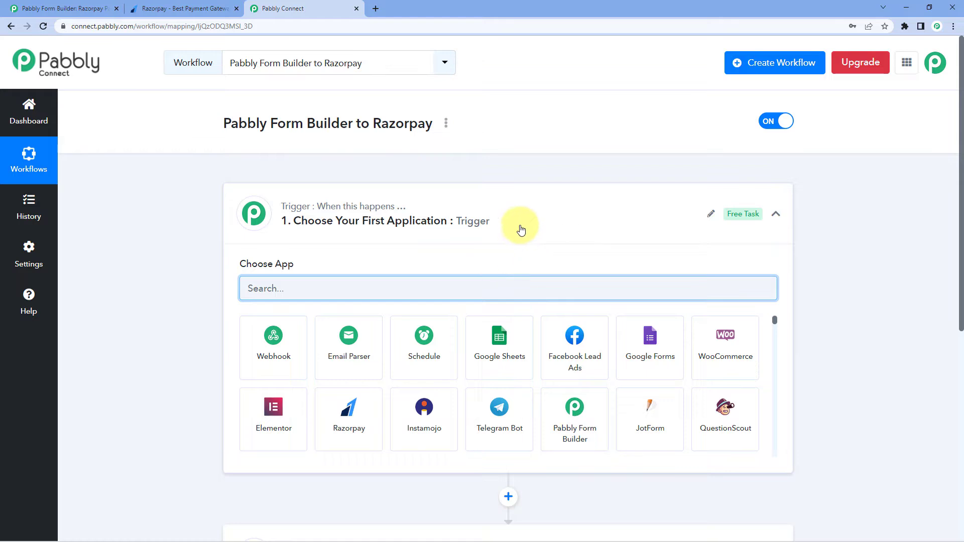
Set the trigger app to Pabbly Form Builder with the New Form Submission event
click(505, 226)
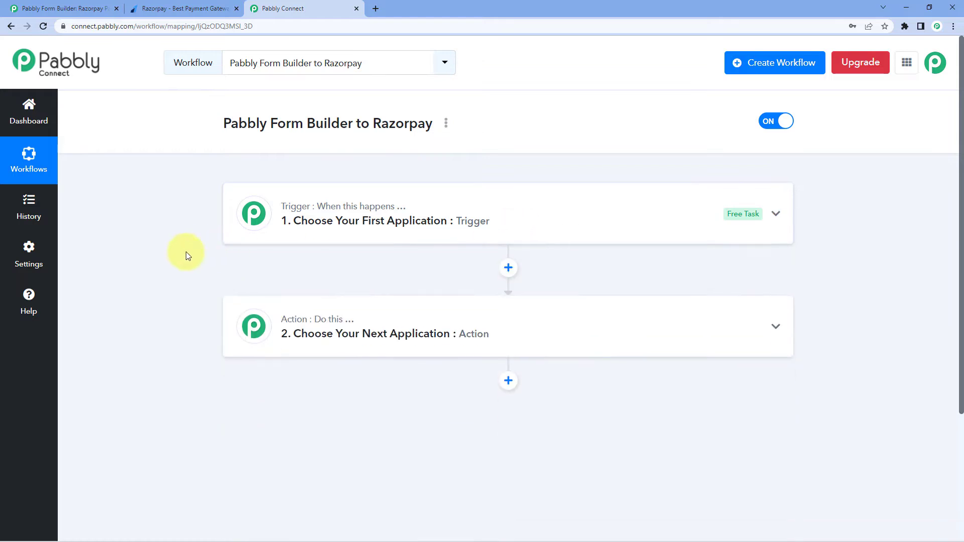
scroll(184, 252, down, 1)
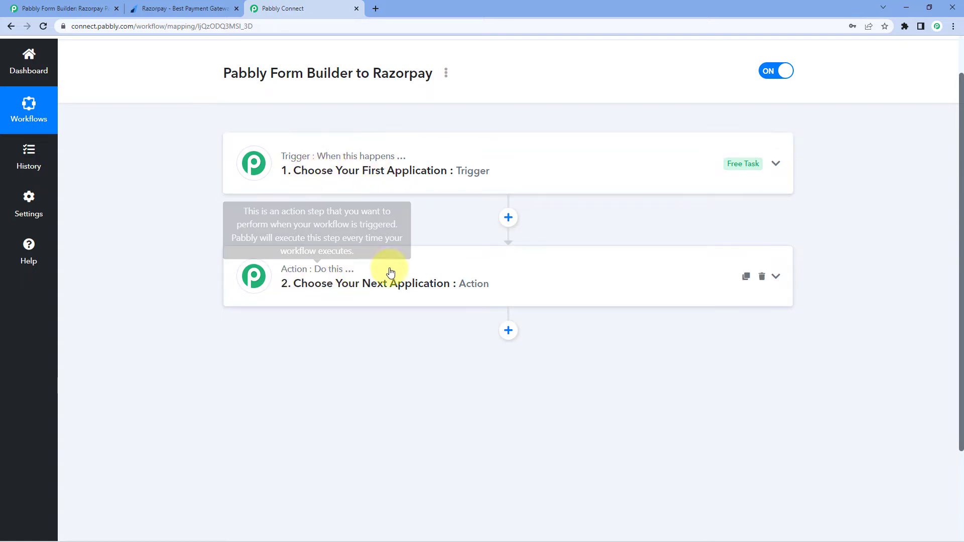
click(426, 155)
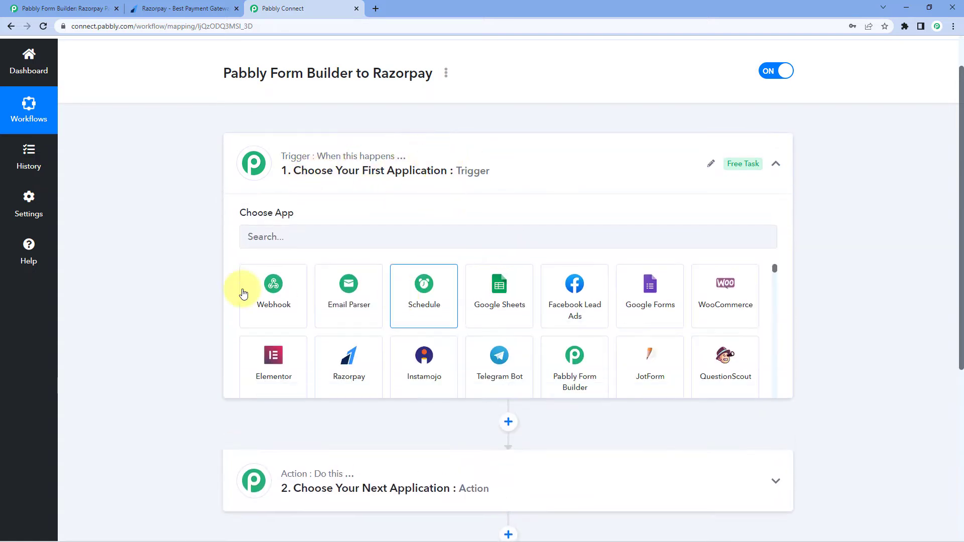
scroll(203, 241, down, 1)
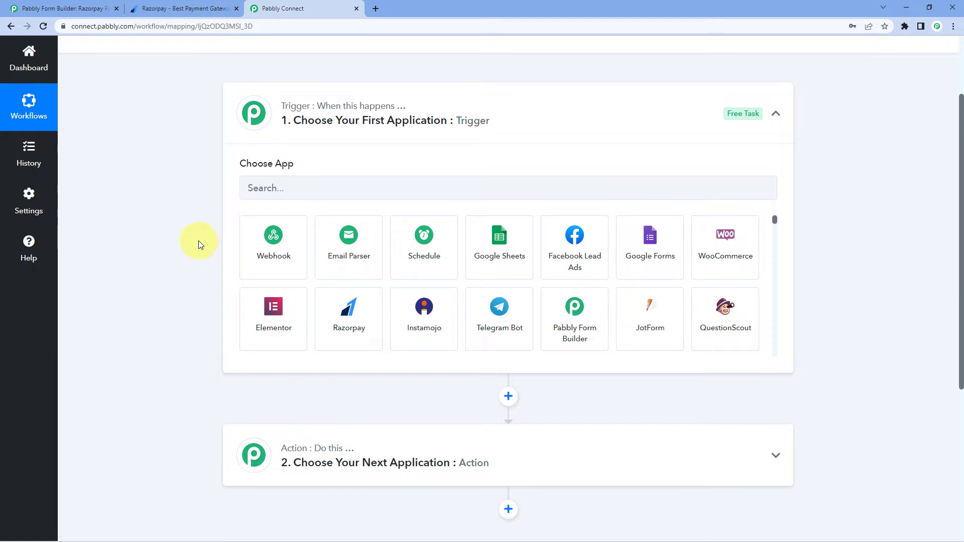
click(283, 193)
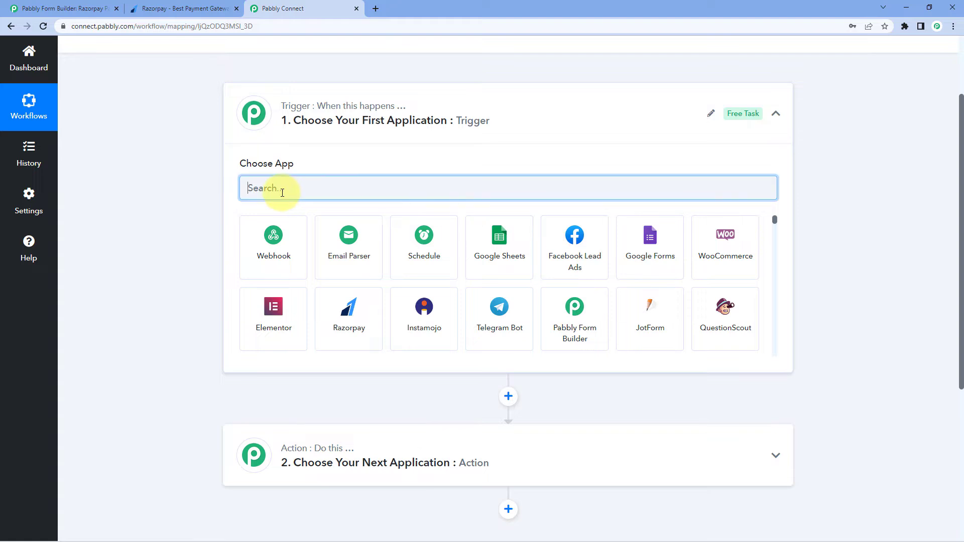
text(Pabbly)
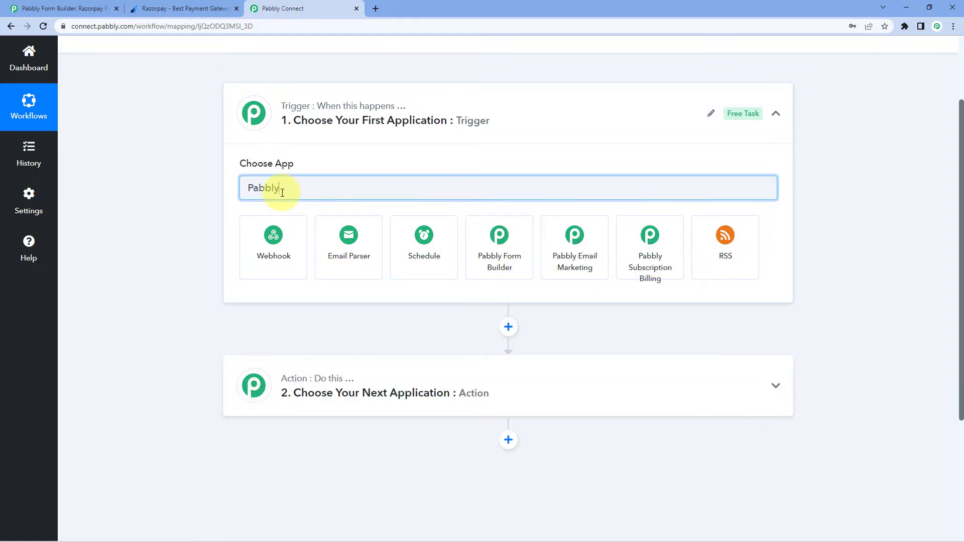
click(531, 247)
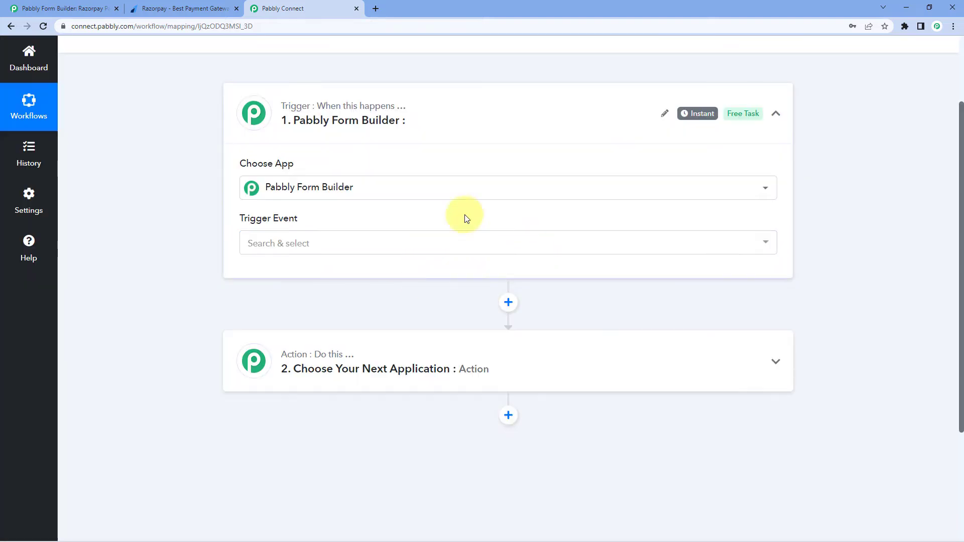
click(361, 250)
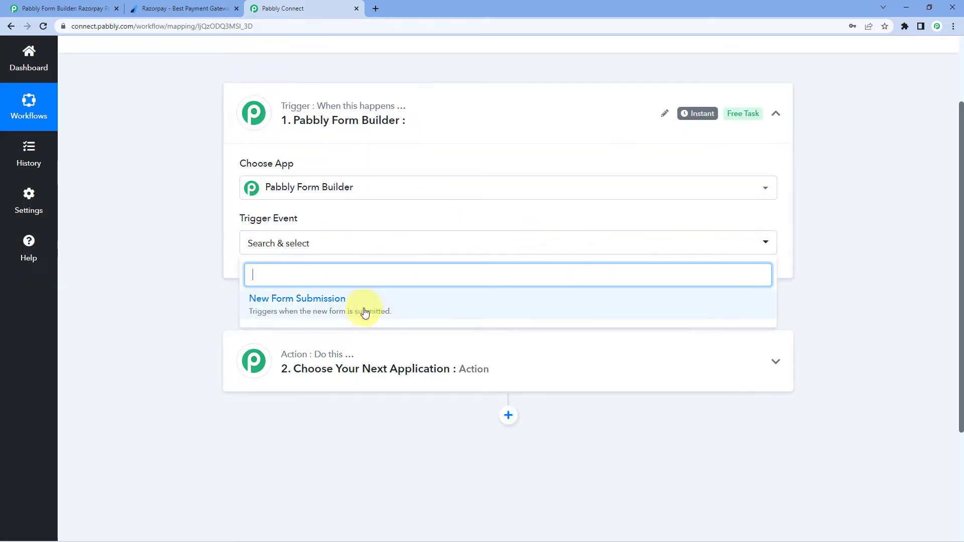
click(368, 309)
scroll(218, 285, down, 1)
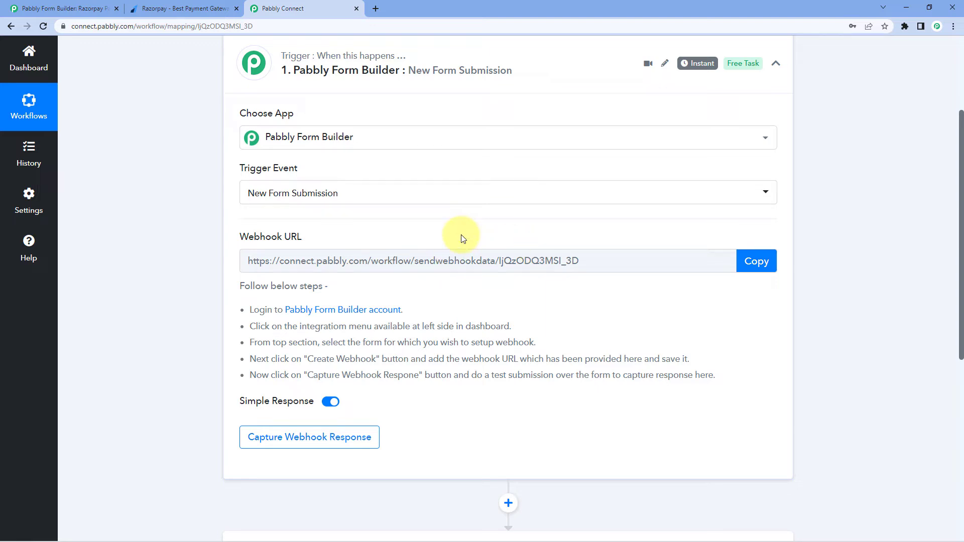
Copy the trigger's webhook URL and go to the Pabbly Form Builder form editor
click(751, 261)
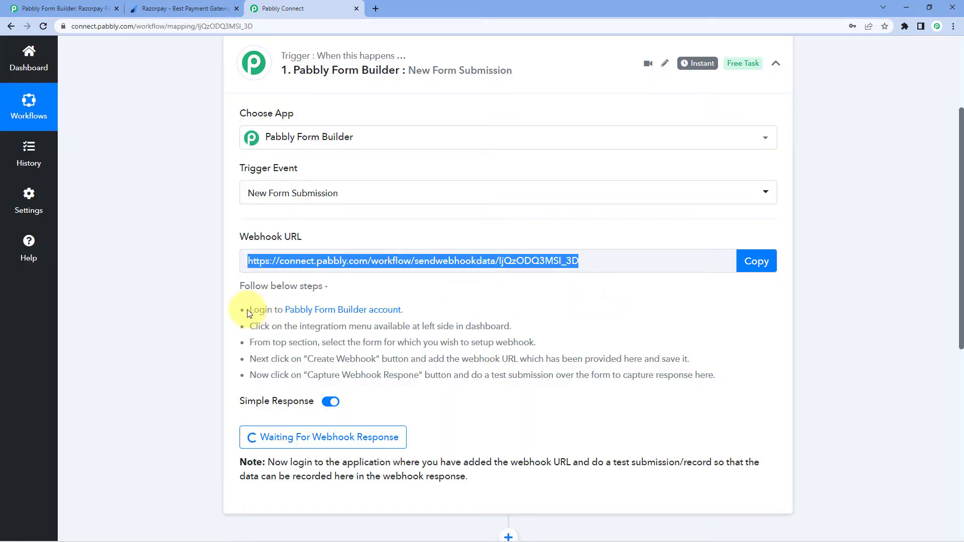
drag(252, 315, 679, 376)
click(607, 321)
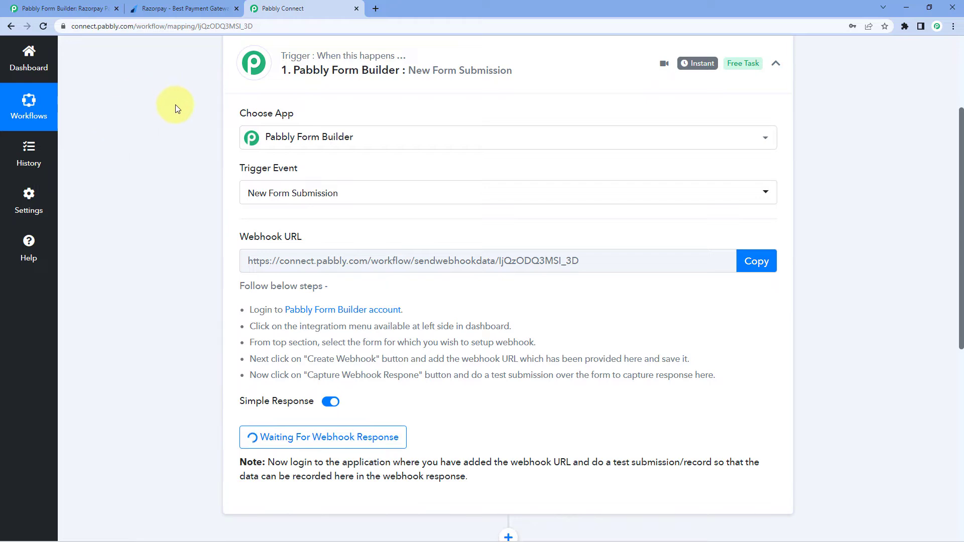
click(31, 5)
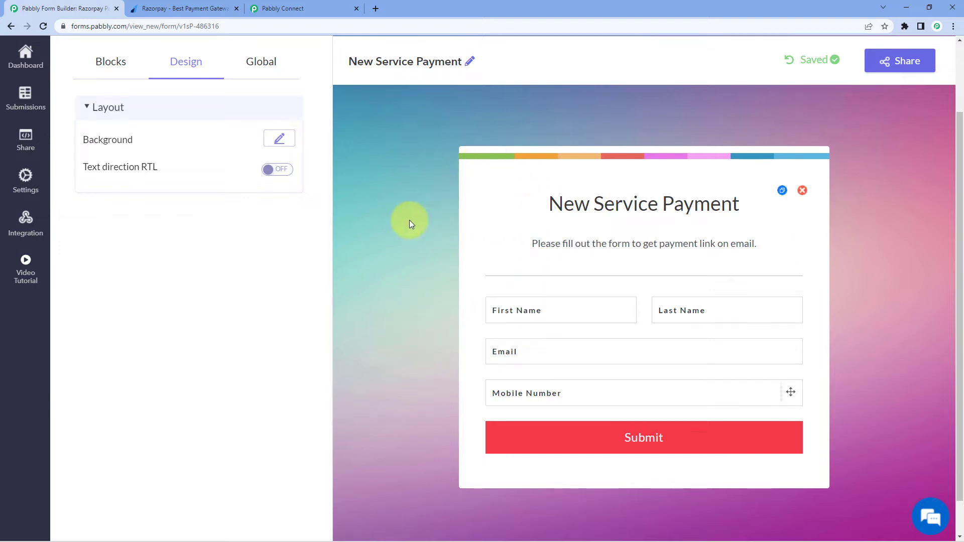
Add and save a webhook with the copied Pabbly Connect URL, then preview the form
click(36, 224)
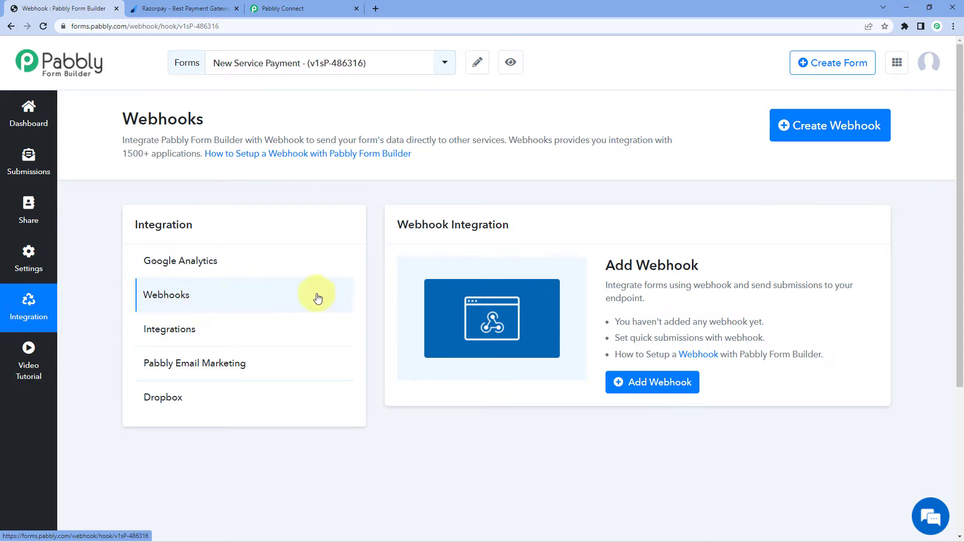
click(824, 126)
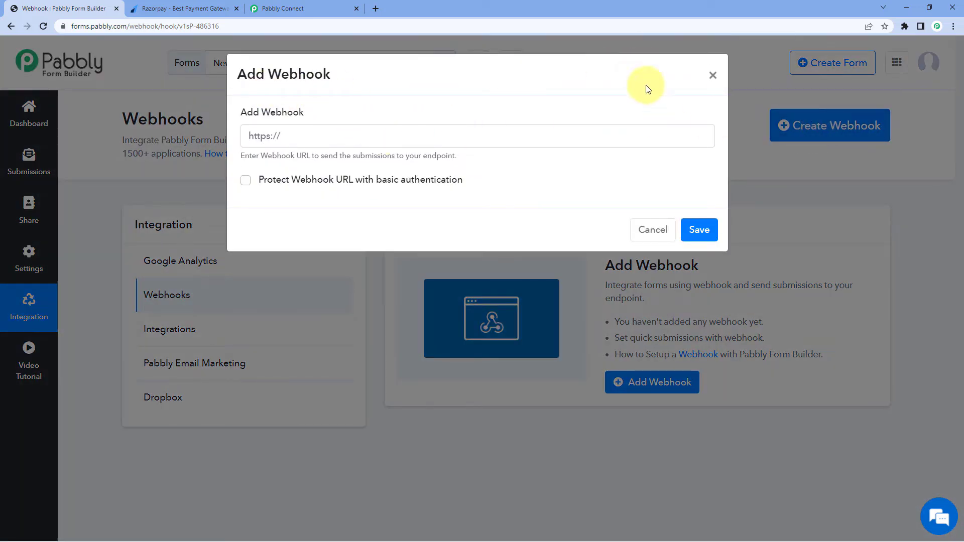
click(275, 135)
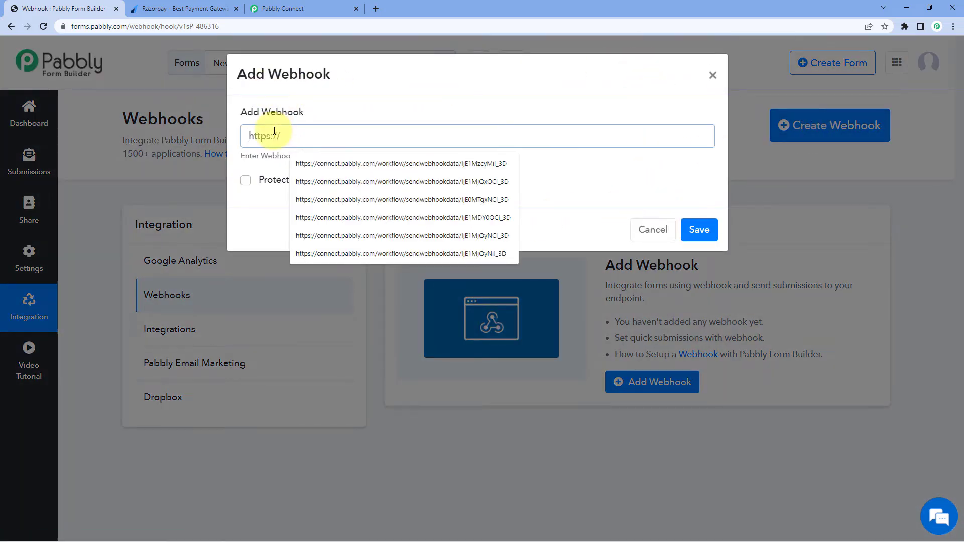
right_click(274, 133)
click(291, 211)
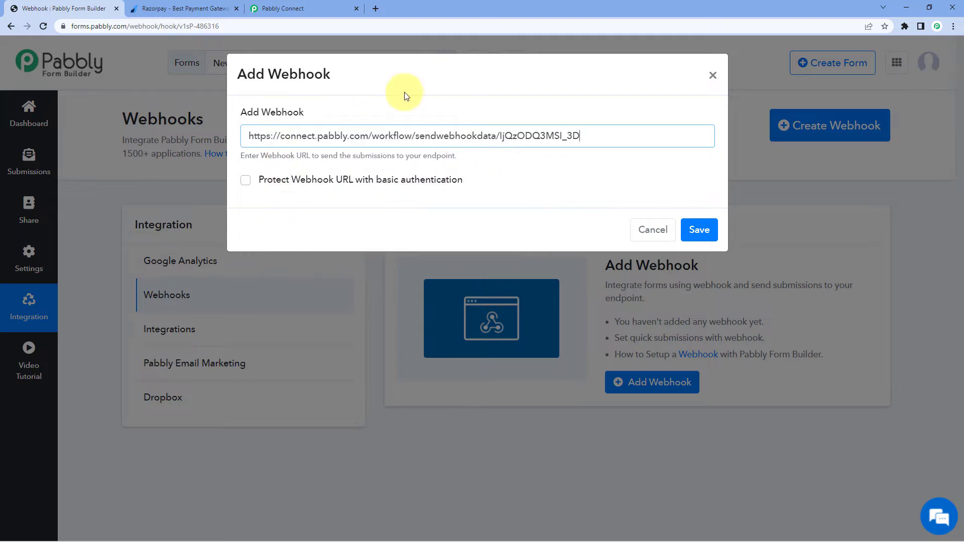
click(330, 4)
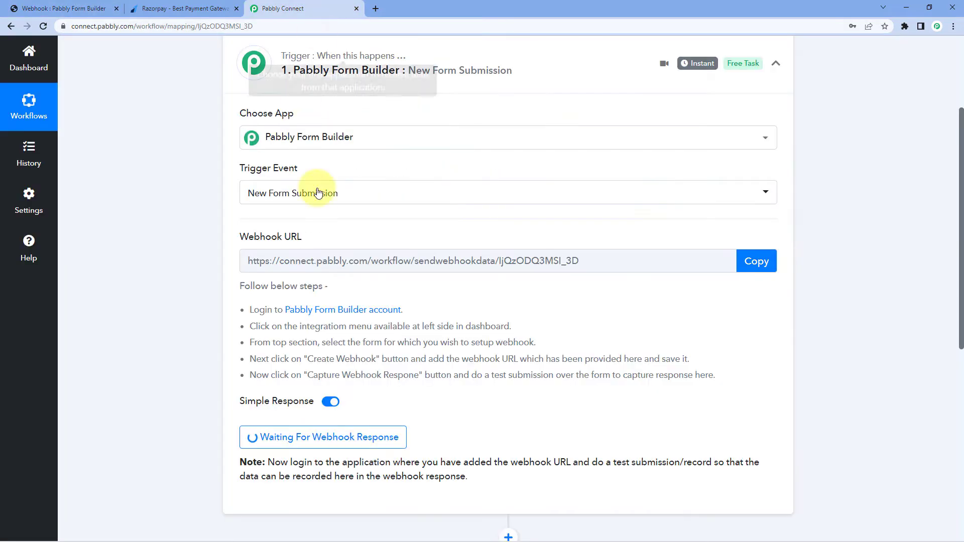
click(81, 8)
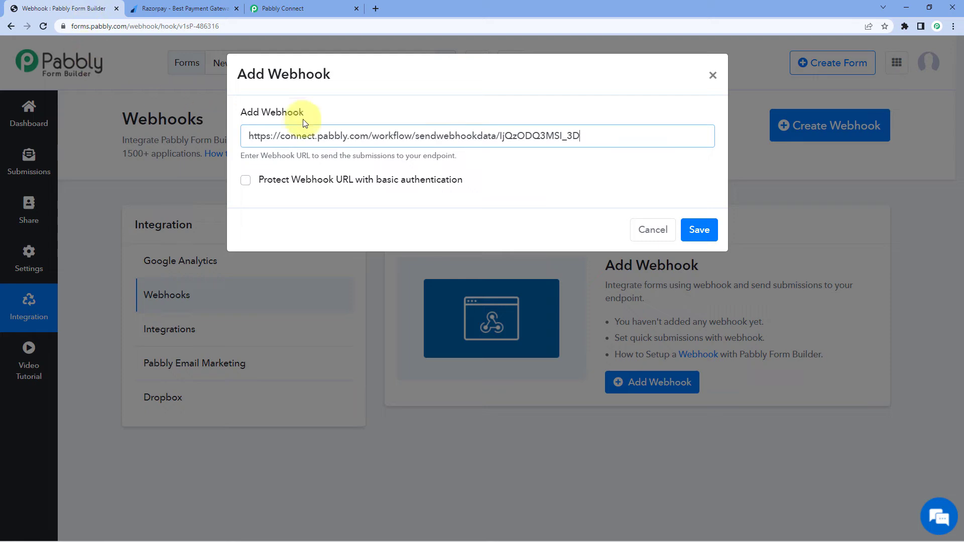
click(704, 228)
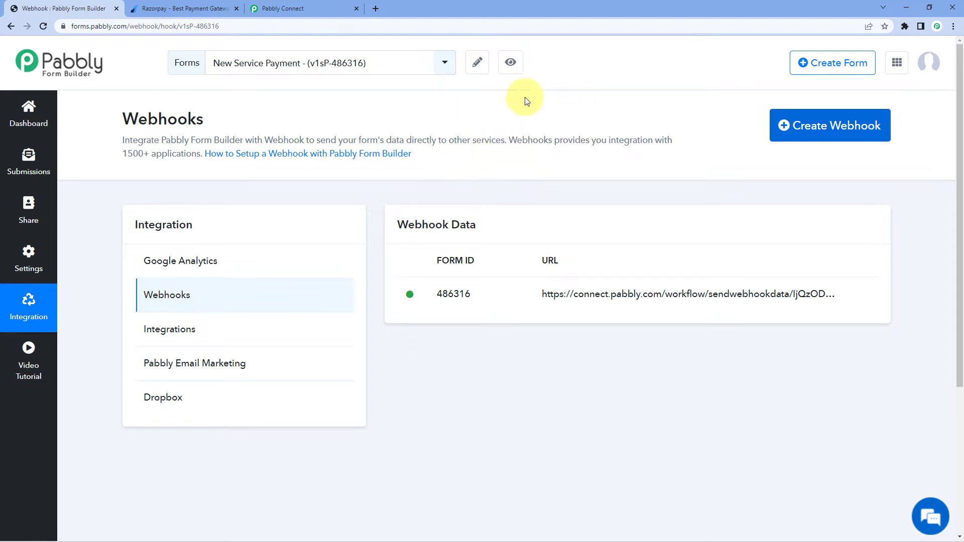
click(511, 63)
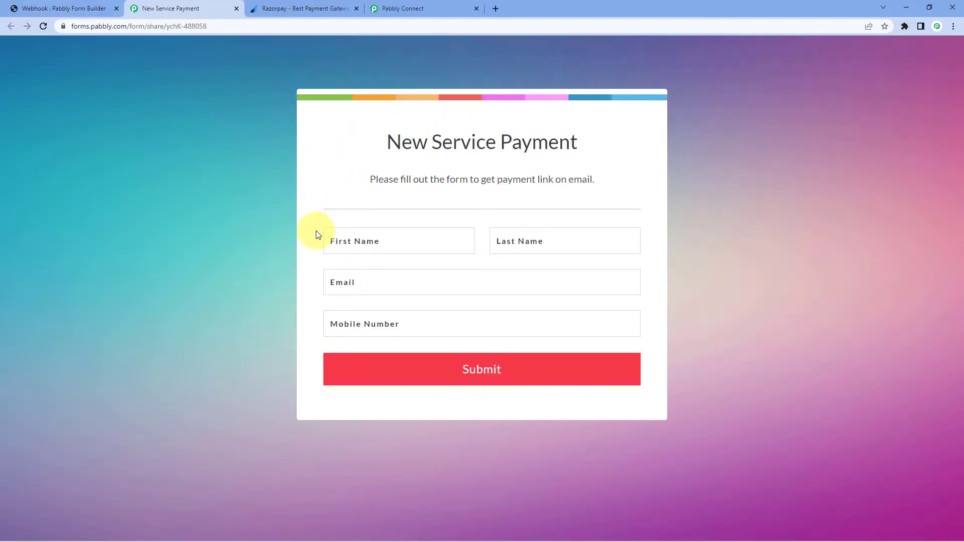
Fill the form with a test name, e-mail address and mobile number, then submit it
click(355, 245)
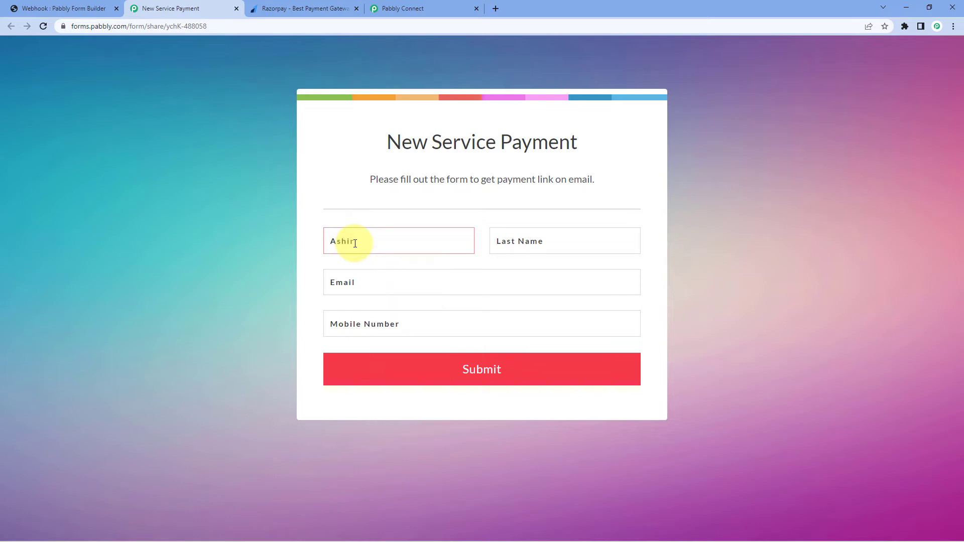
key(Tab)
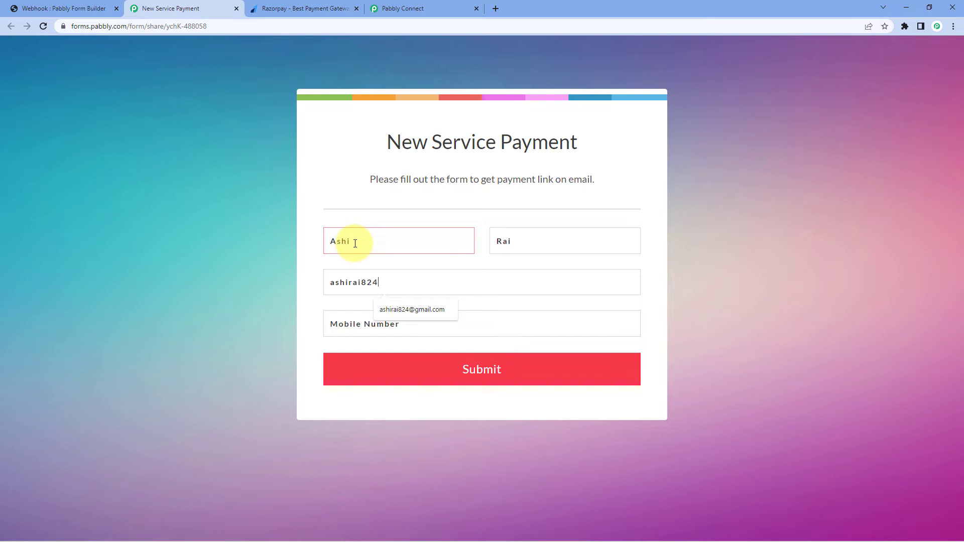
key(Tab)
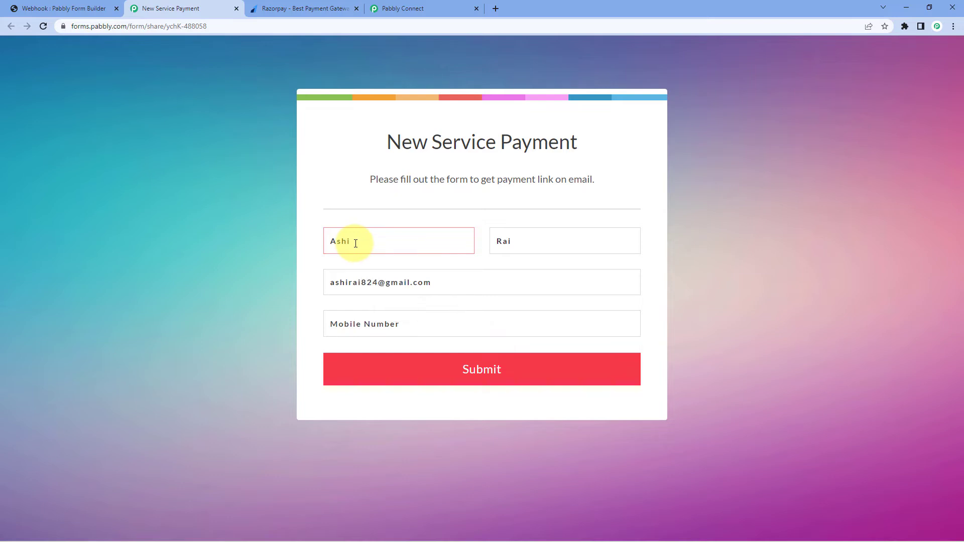
text(8)
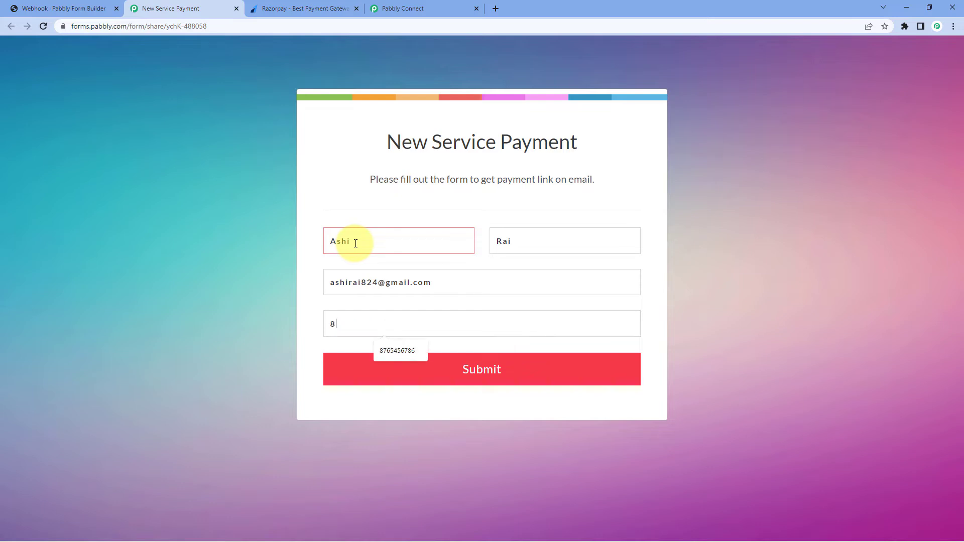
key(BackSpace)
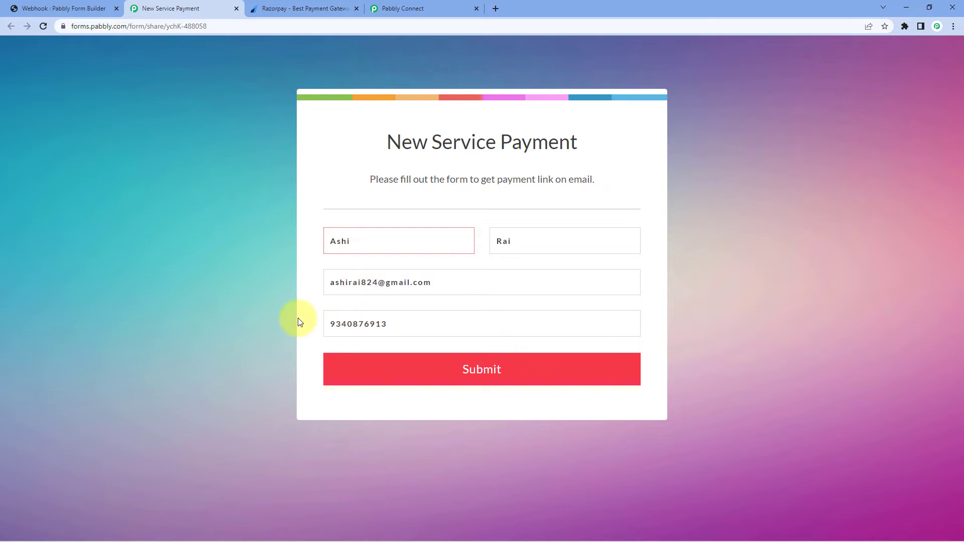
click(532, 377)
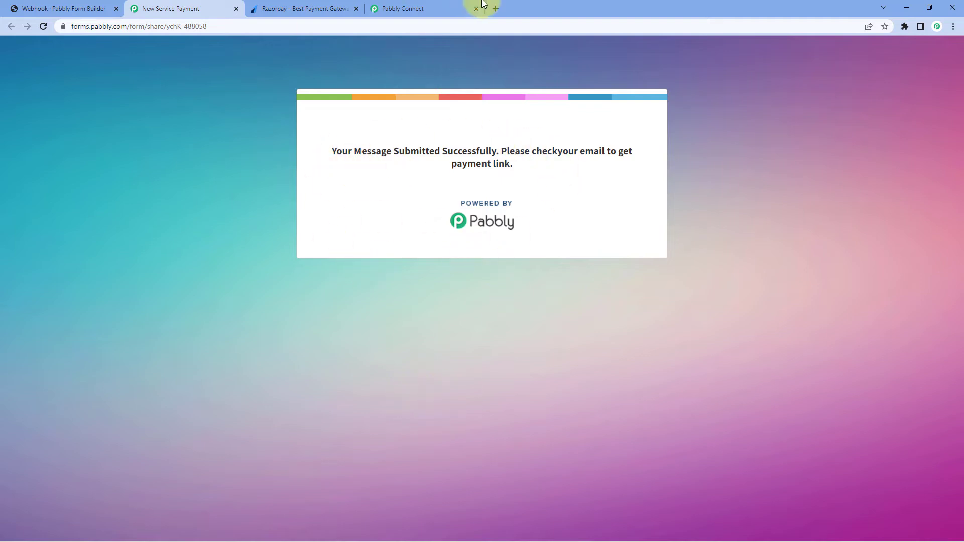
Review the received response's first name, last name, e-mail and mobile number values
click(436, 6)
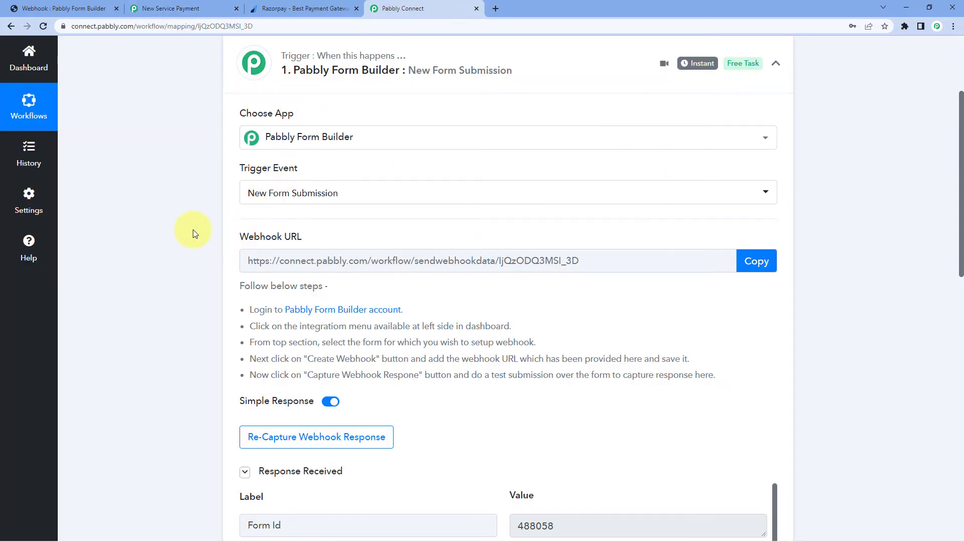
scroll(195, 234, down, 3)
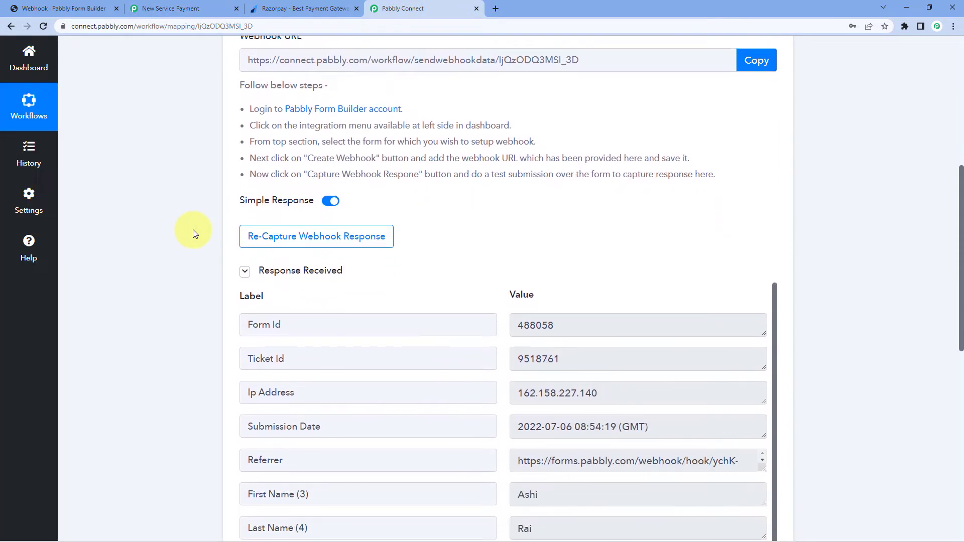
scroll(206, 227, down, 2)
scroll(215, 194, up, 2)
scroll(215, 190, up, 3)
scroll(215, 190, down, 6)
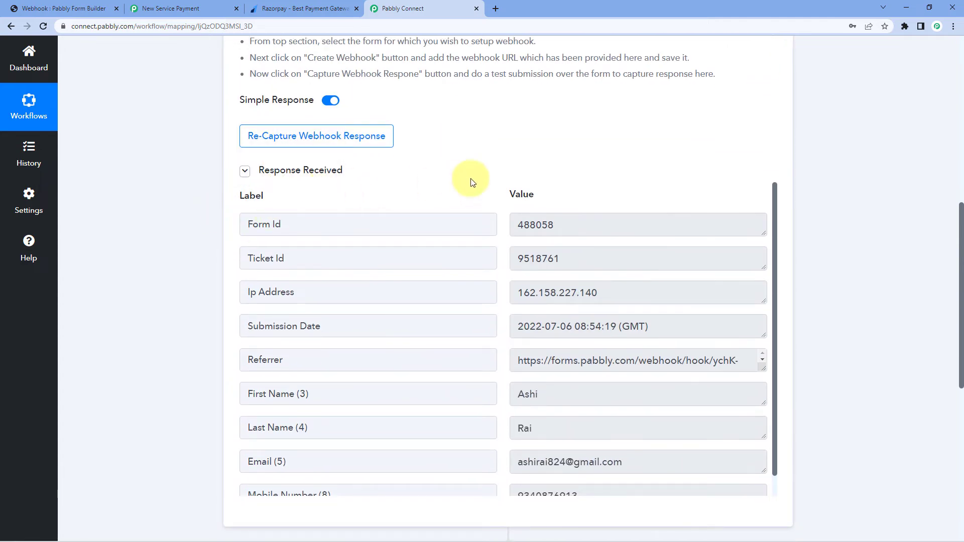
scroll(462, 183, down, 1)
scroll(503, 232, down, 2)
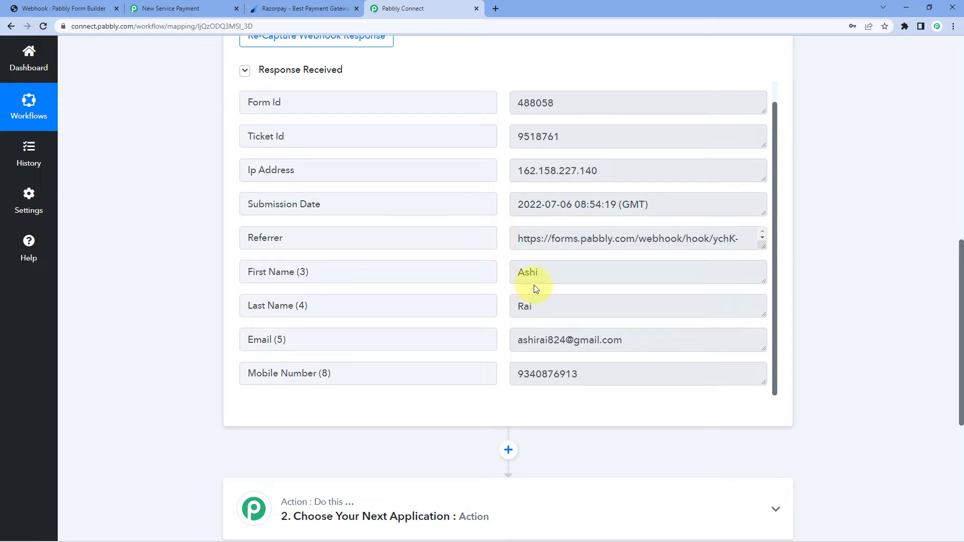
double_click(551, 278)
double_click(543, 310)
drag(627, 340, 515, 347)
drag(585, 374, 505, 305)
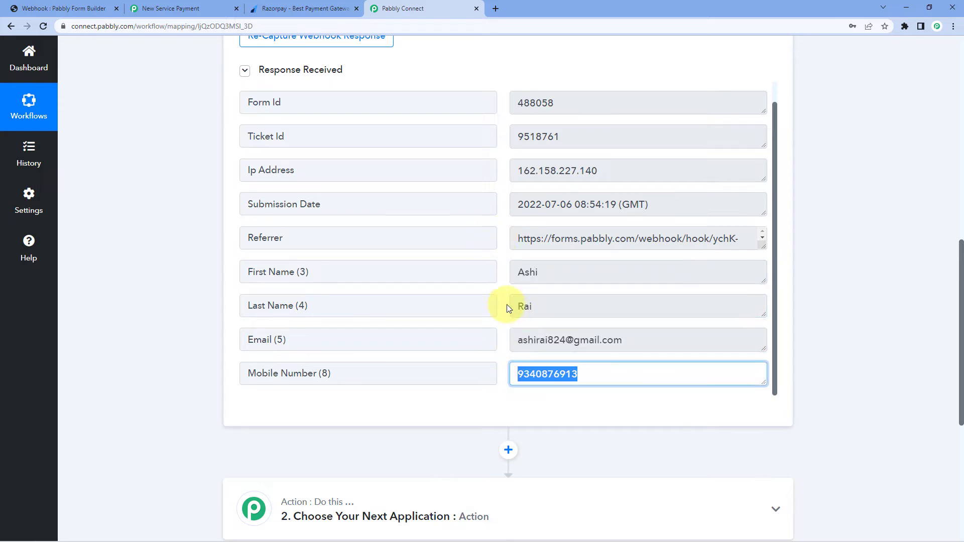
click(504, 304)
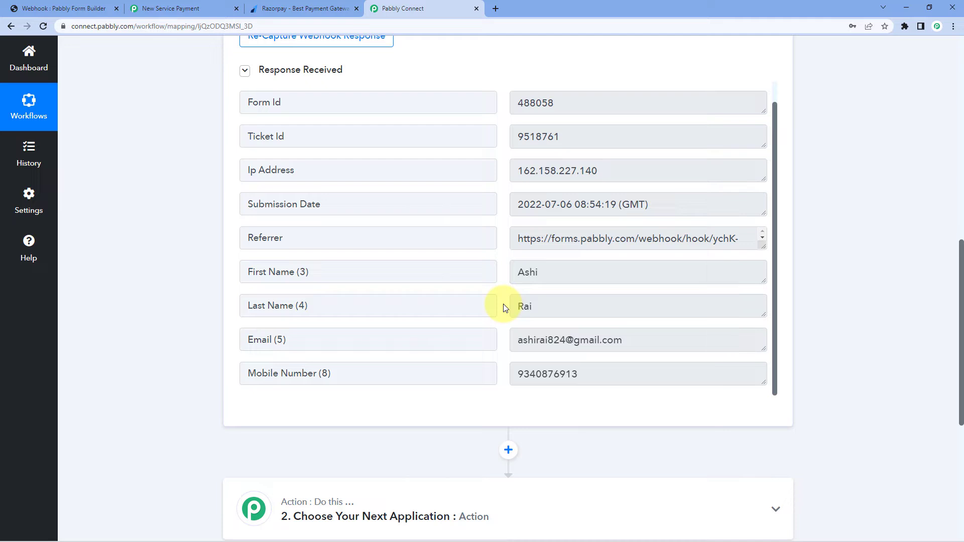
scroll(864, 218, down, 6)
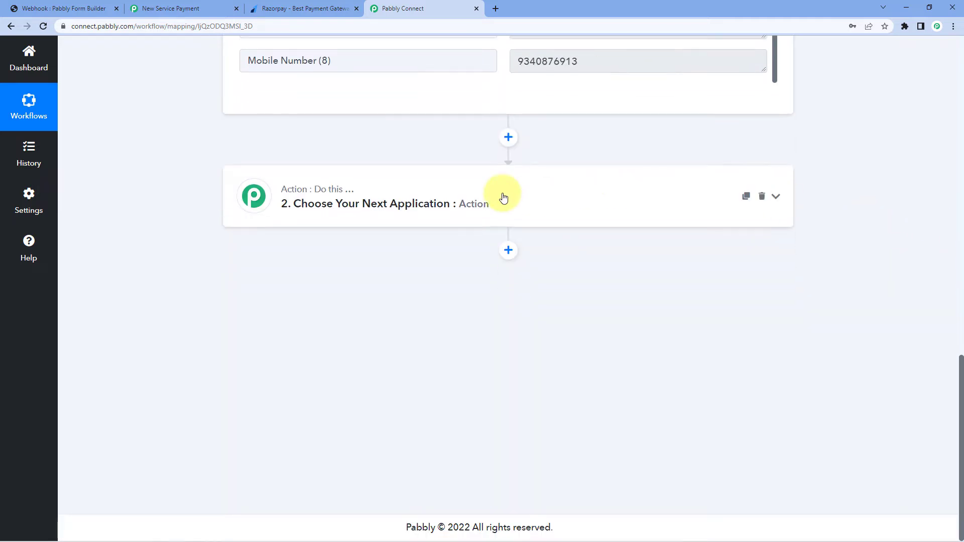
Set the action step to Razorpay's Create Payment Link event and begin connecting the account
click(469, 203)
click(282, 267)
text(Razo)
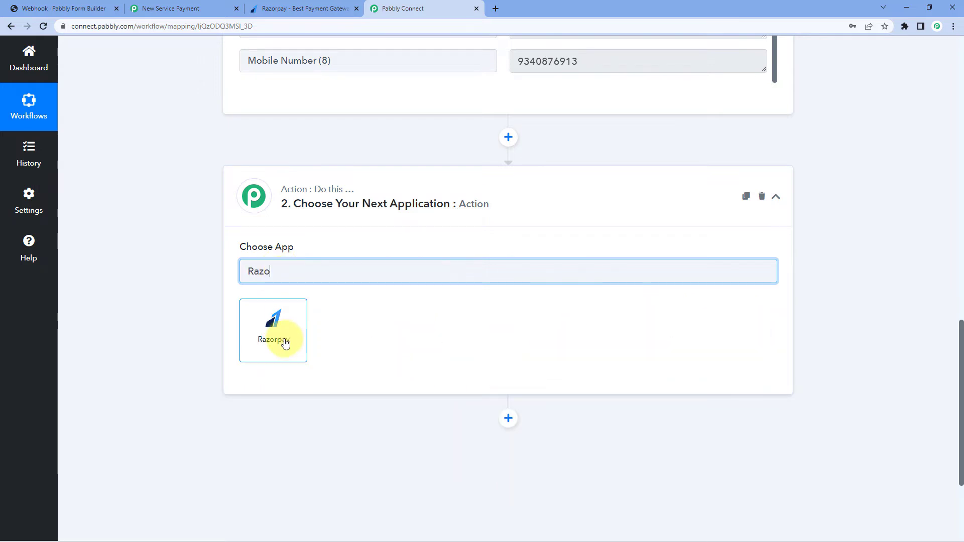
click(283, 340)
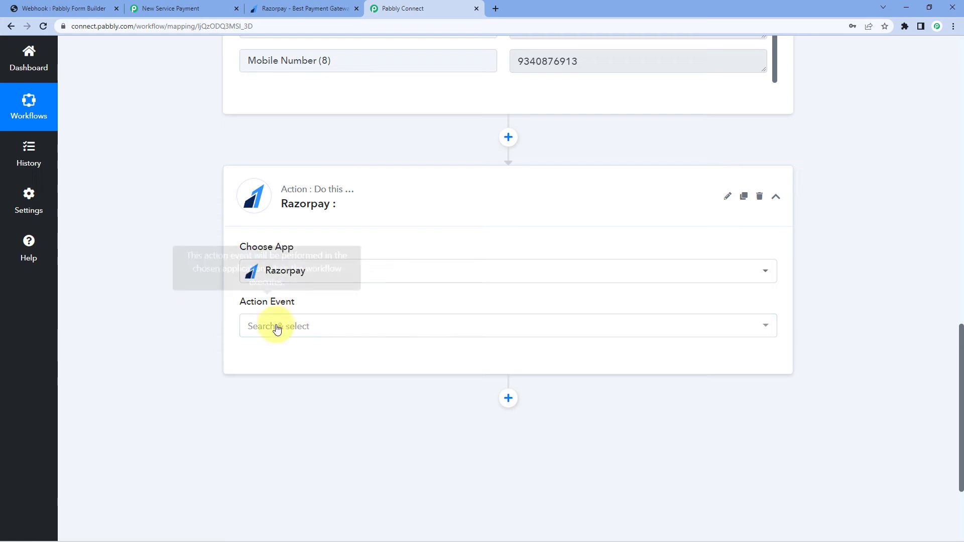
click(340, 327)
scroll(199, 201, down, 3)
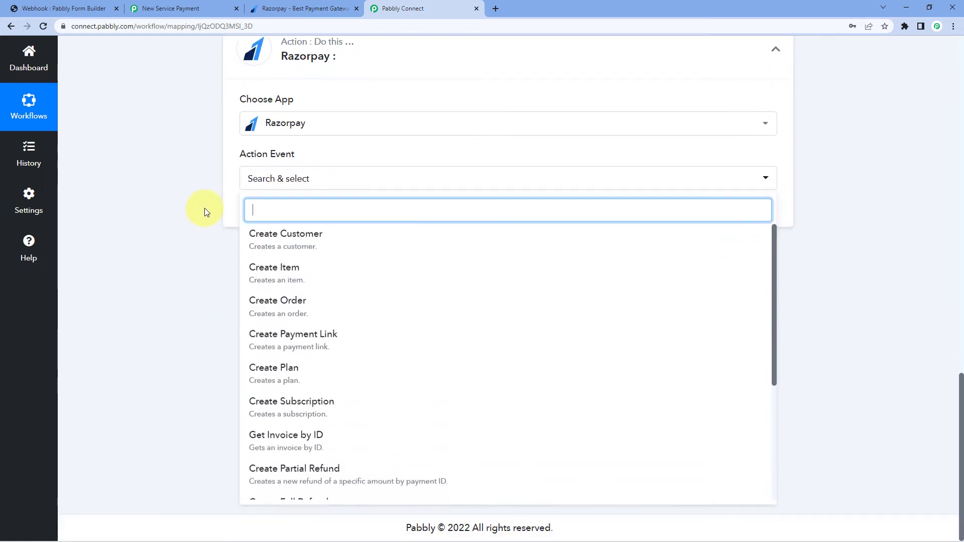
scroll(318, 280, down, 1)
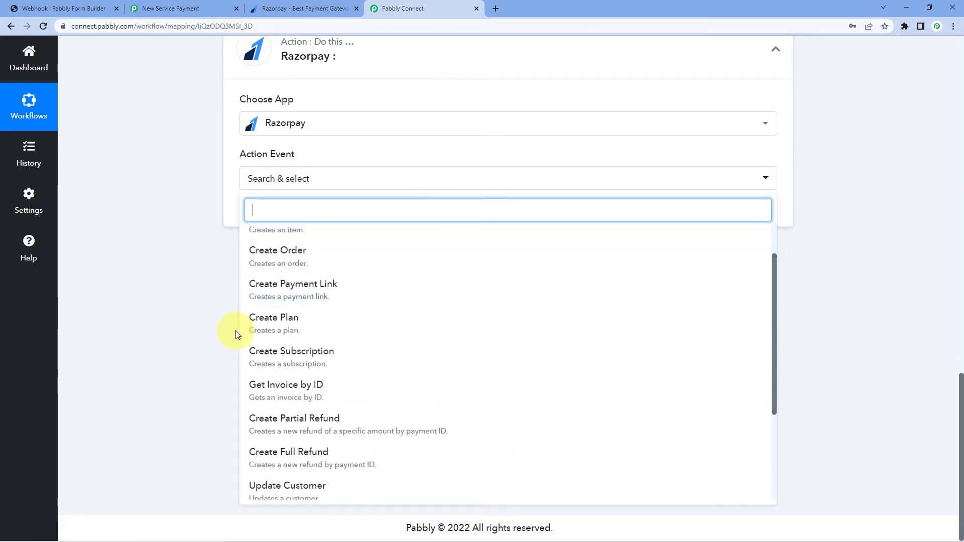
scroll(291, 341, down, 3)
scroll(290, 334, up, 3)
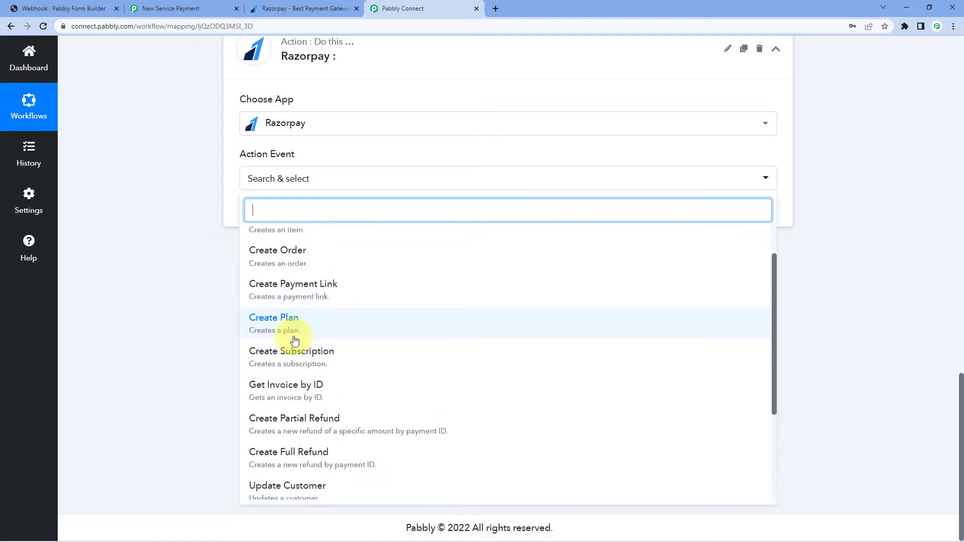
click(318, 297)
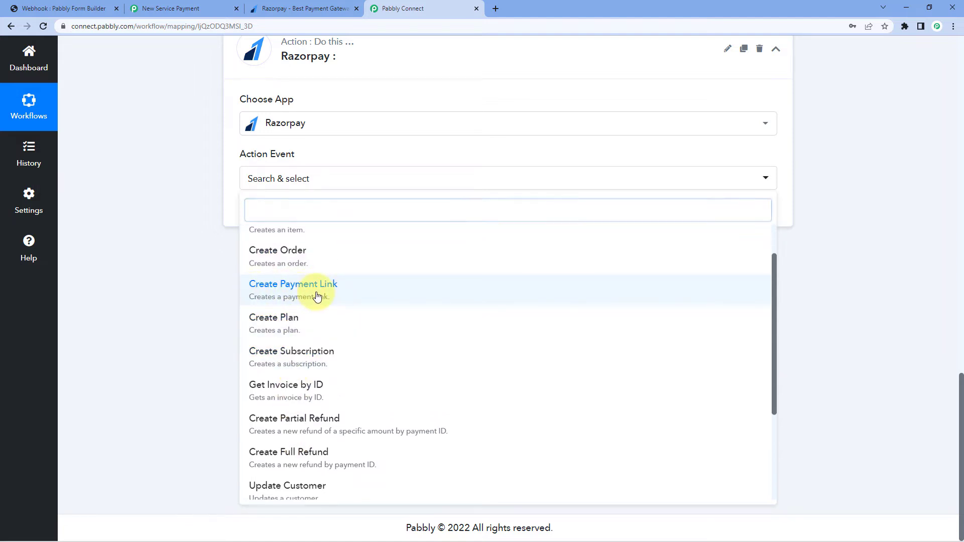
click(276, 221)
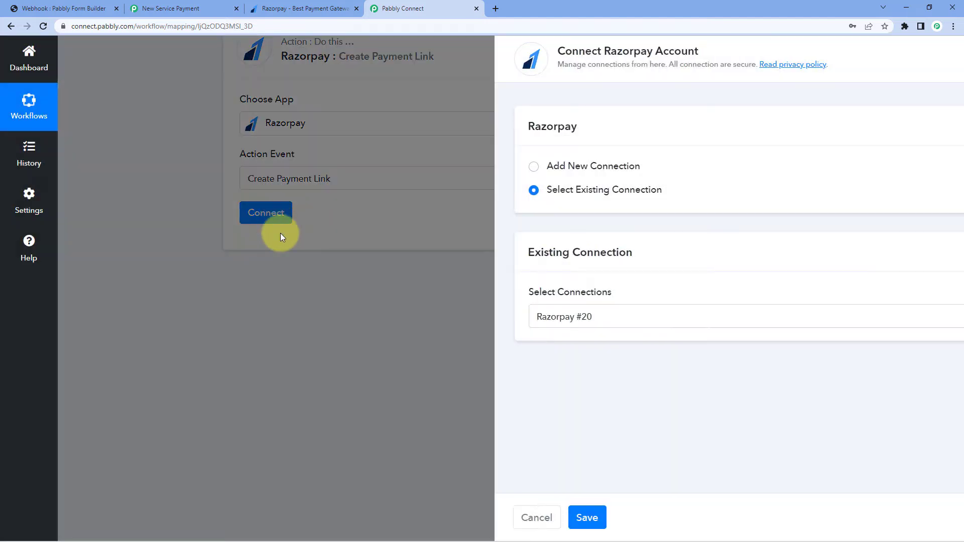
Choose Add New Connection (Razorpay #21) and review the API key instructions
click(445, 168)
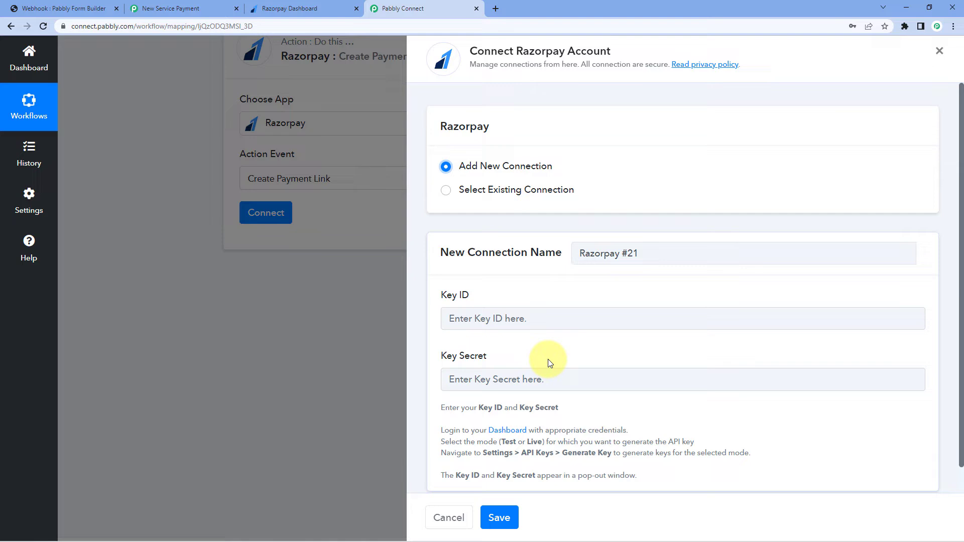
scroll(487, 416, down, 1)
drag(442, 403, 732, 403)
click(613, 376)
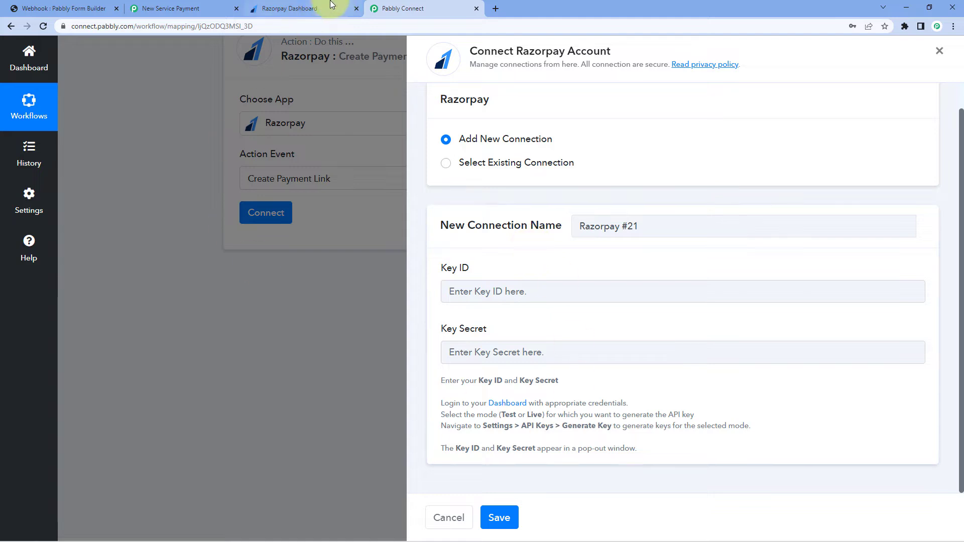
Open the API Keys page under Settings in the Razorpay Dashboard
click(311, 8)
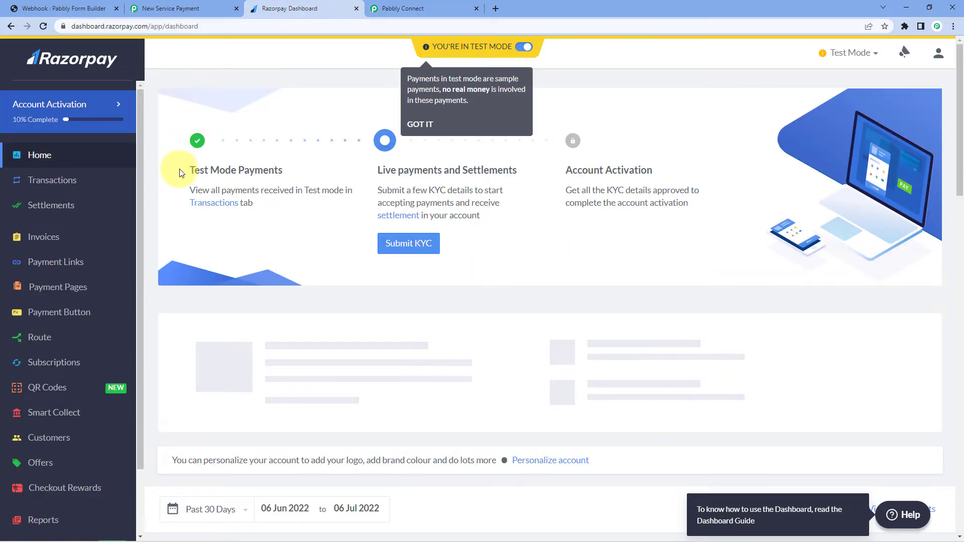
scroll(64, 294, down, 2)
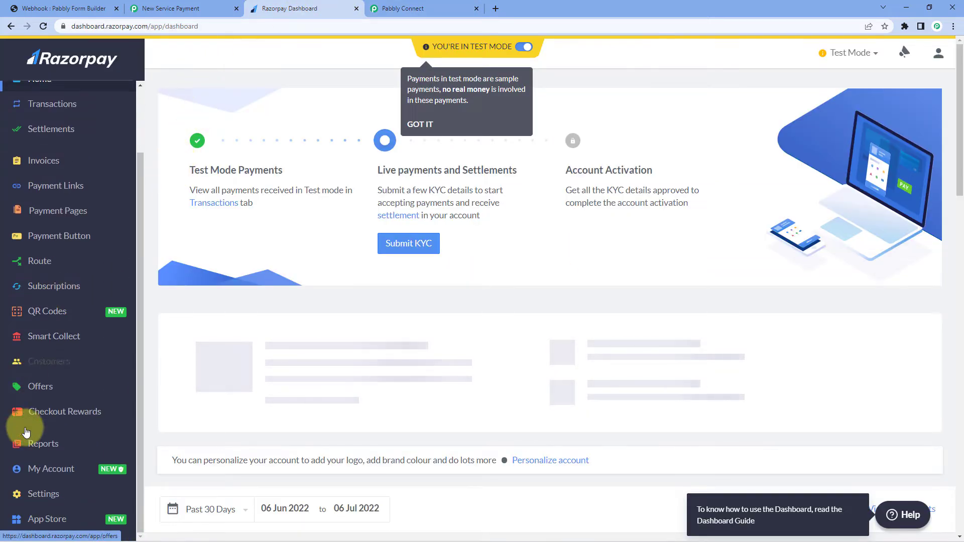
click(45, 504)
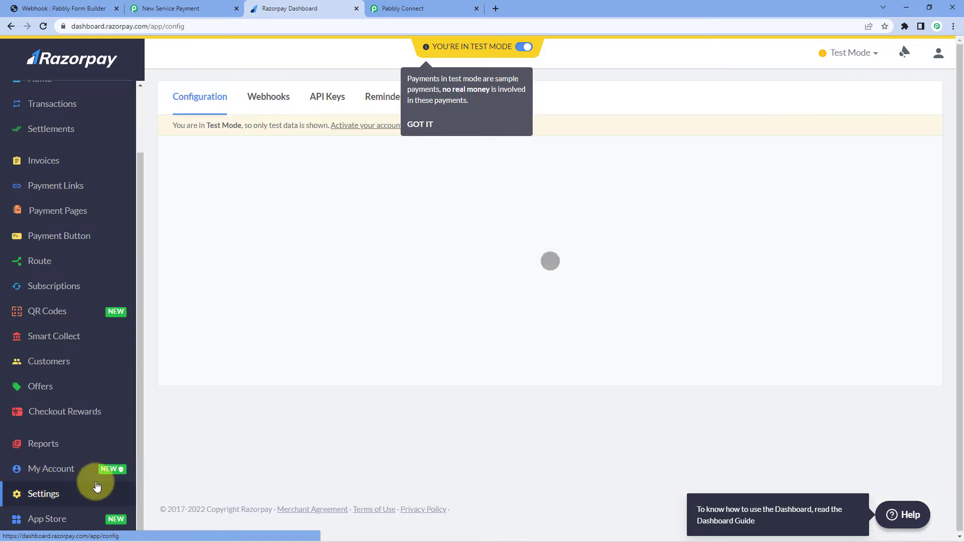
click(329, 96)
click(421, 125)
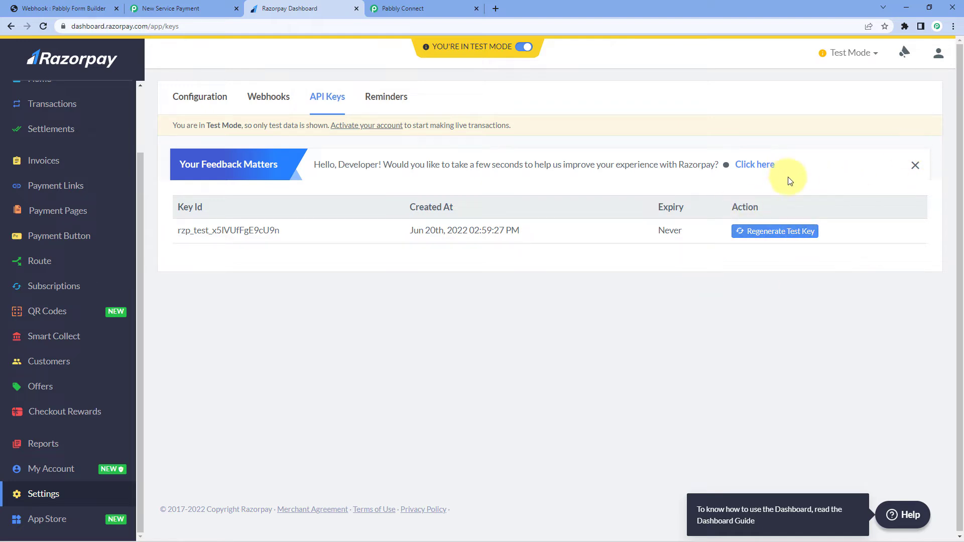
Regenerate the test key, deactivating the old key immediately, and copy the new Key Id
click(768, 238)
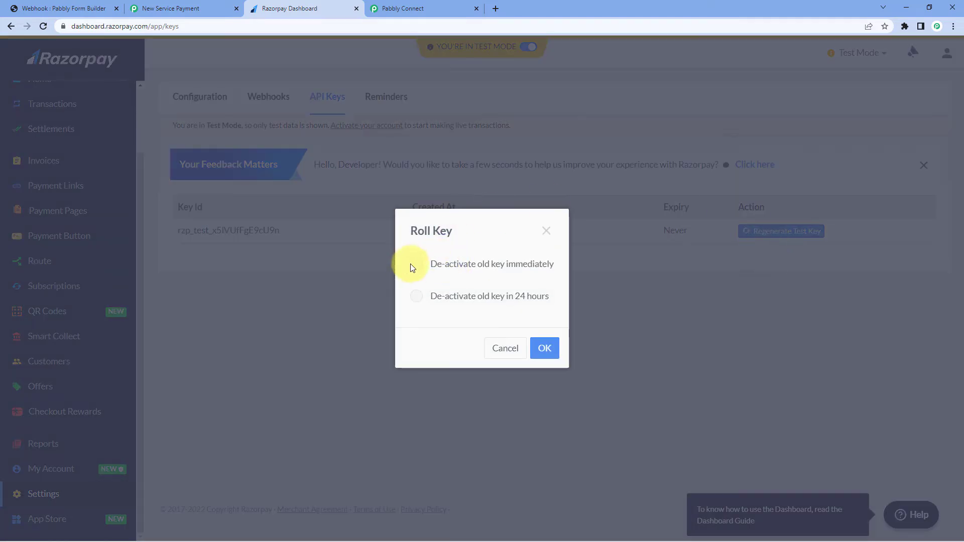
click(417, 269)
click(544, 349)
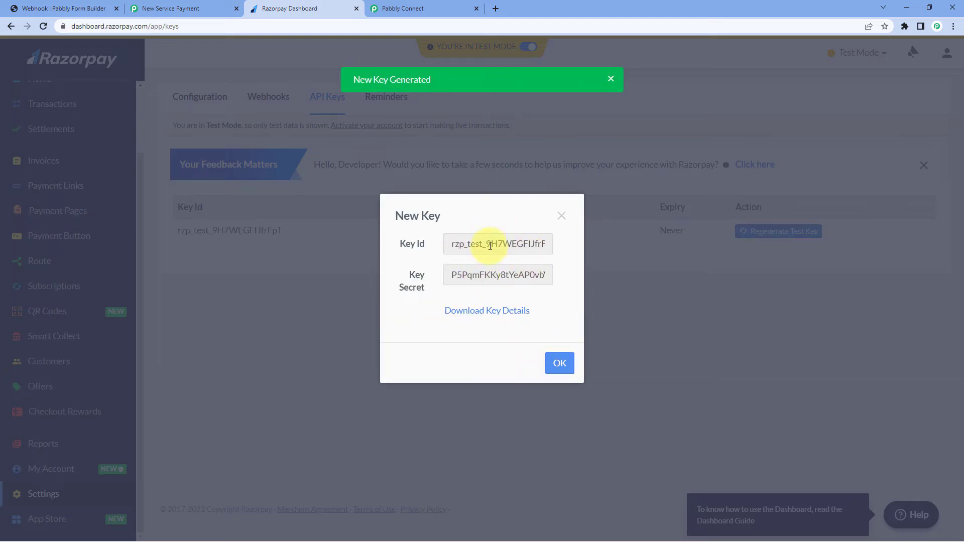
click(490, 245)
key(ctrl+c)
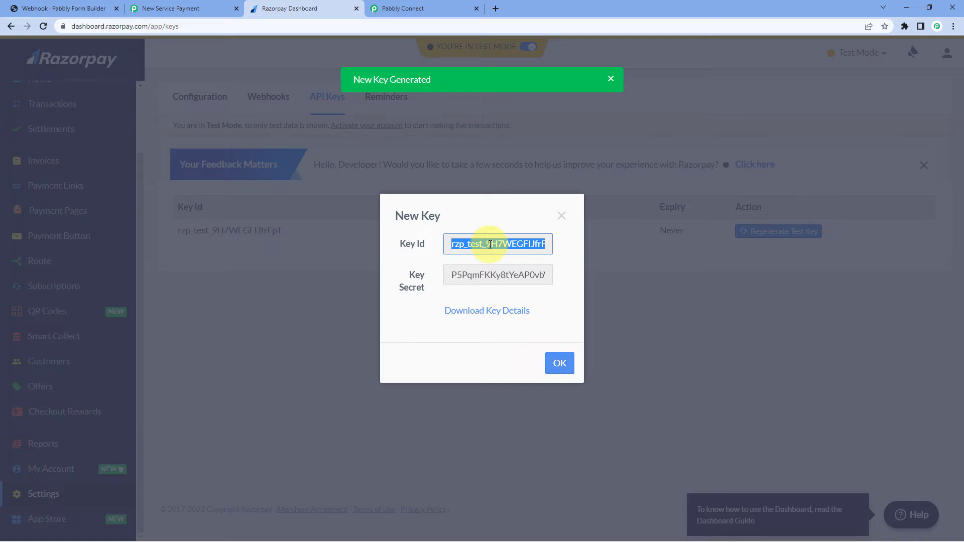
click(420, 8)
Paste the new Key ID into the connection form and copy the Key Secret from Razorpay
click(511, 291)
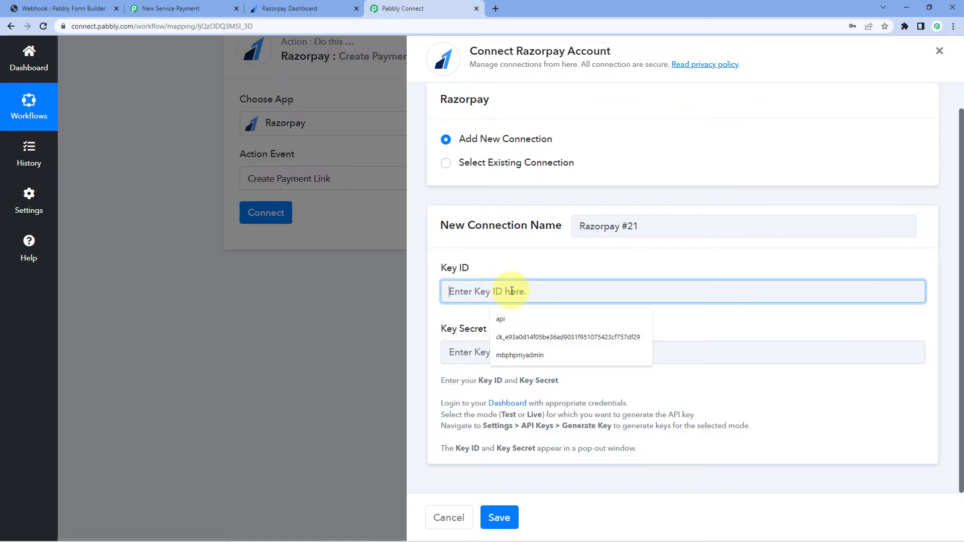
right_click(512, 291)
click(550, 372)
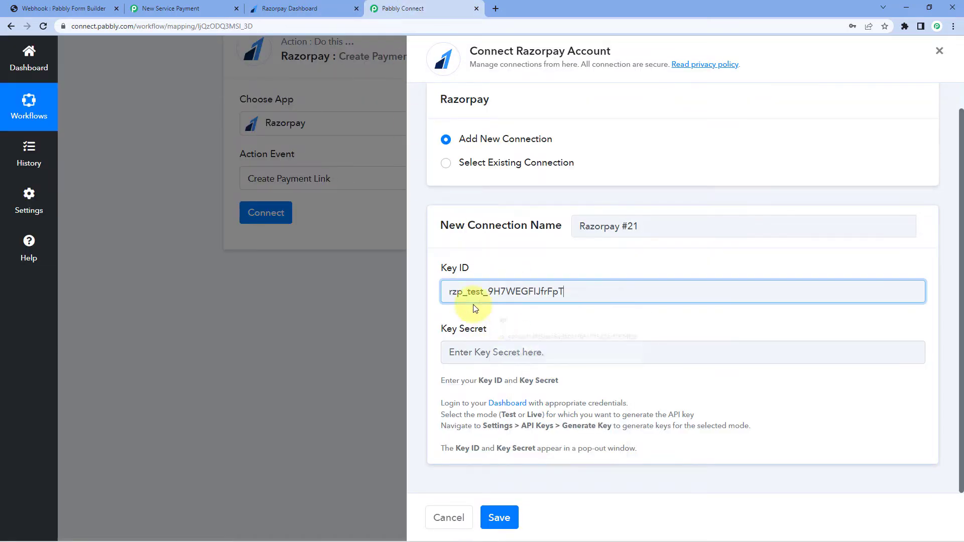
click(341, 5)
double_click(483, 275)
right_click(510, 276)
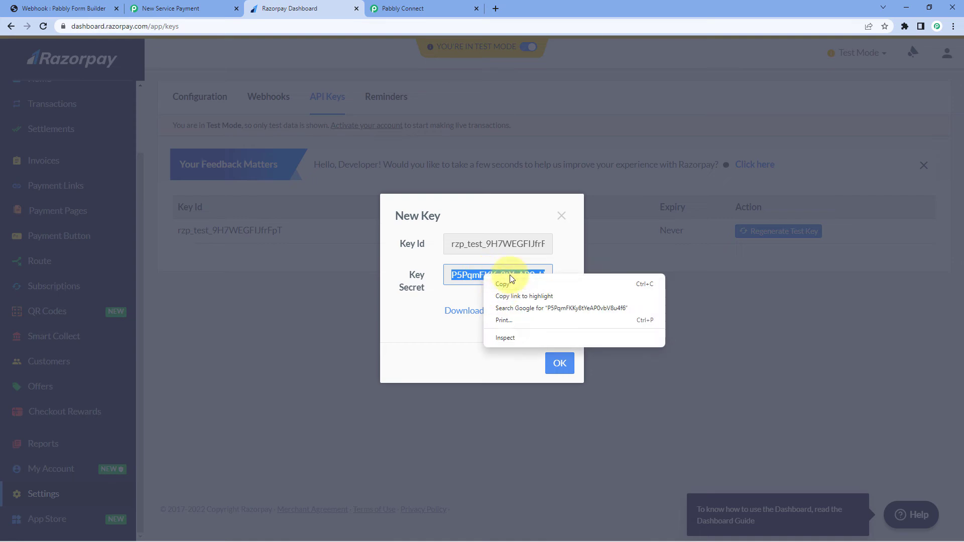
click(512, 284)
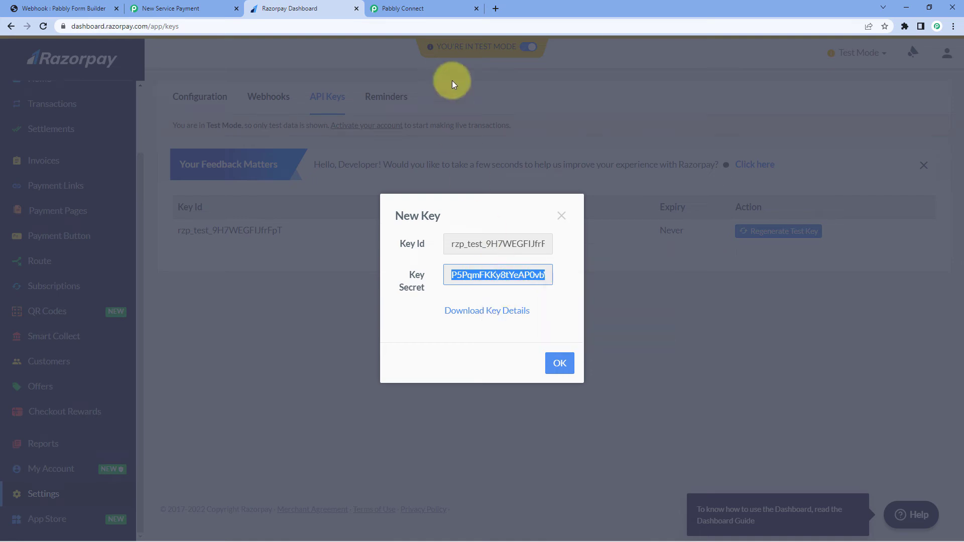
click(445, 4)
Paste the Key Secret and save the Razorpay connection to reveal the payment link fields
click(476, 352)
right_click(493, 362)
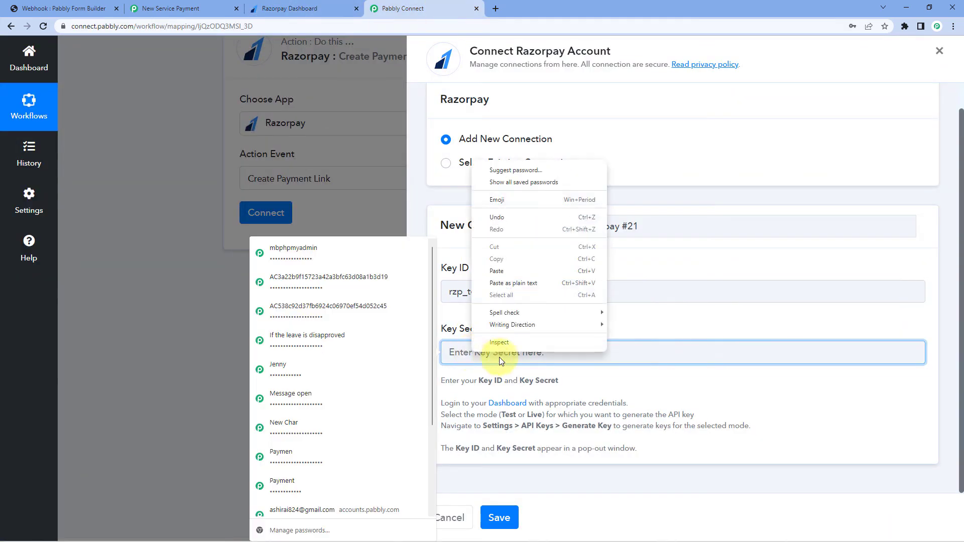
click(505, 272)
click(505, 517)
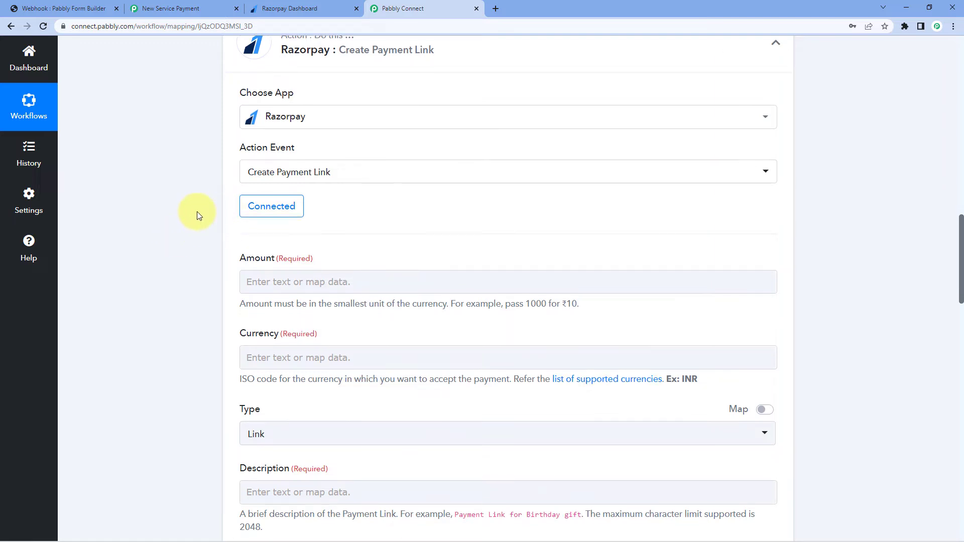
scroll(197, 212, down, 2)
Enter 49900 (₹499 in paise) in the Razorpay payment link's Amount field
click(281, 188)
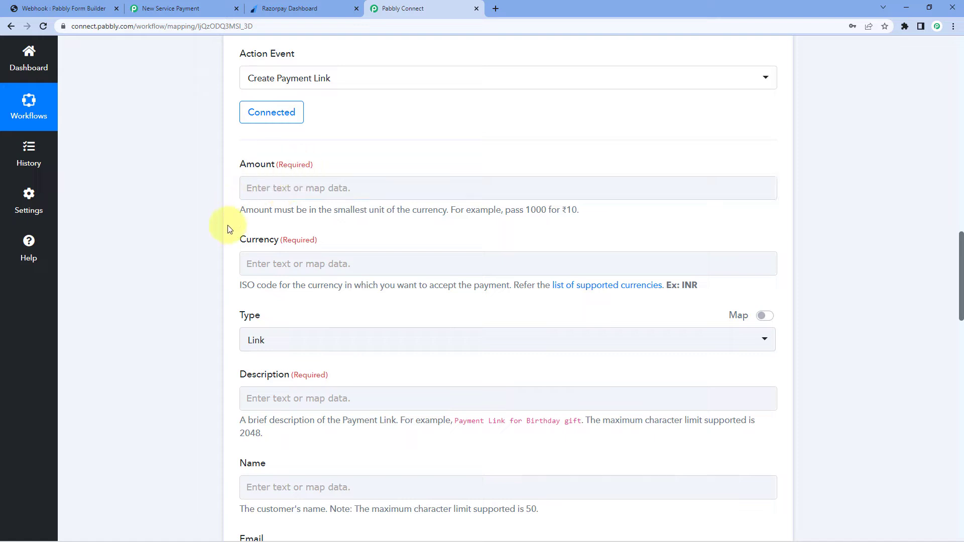
double_click(530, 212)
drag(562, 211, 578, 211)
click(430, 158)
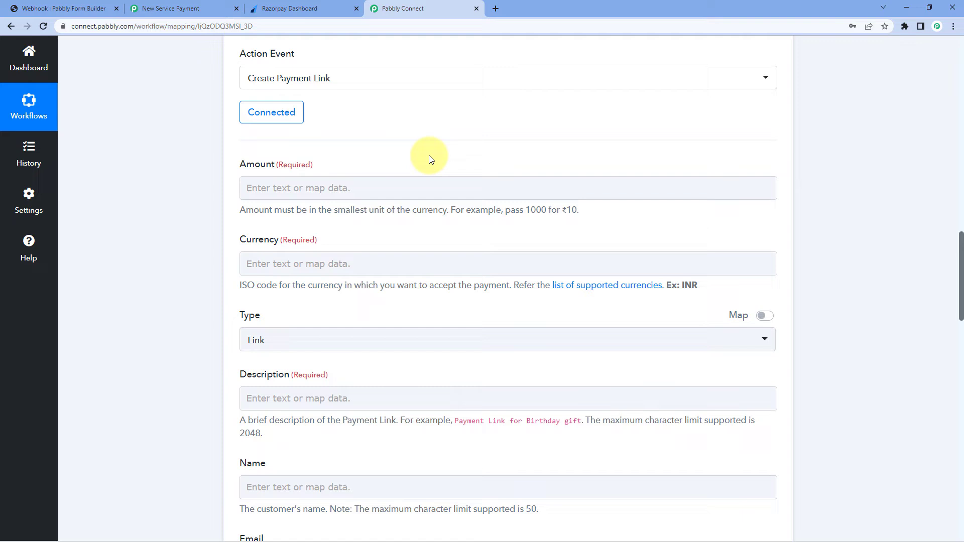
click(295, 188)
text(499)
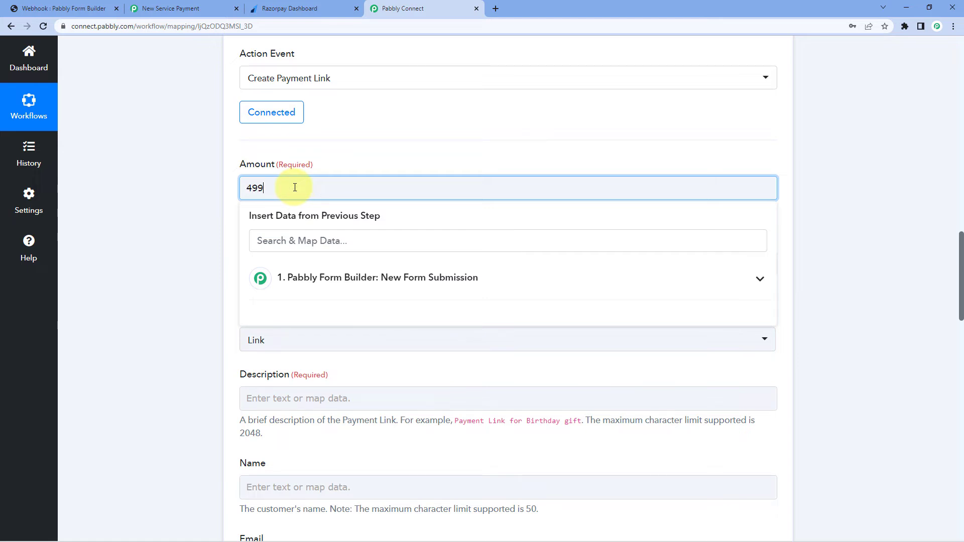
text(00)
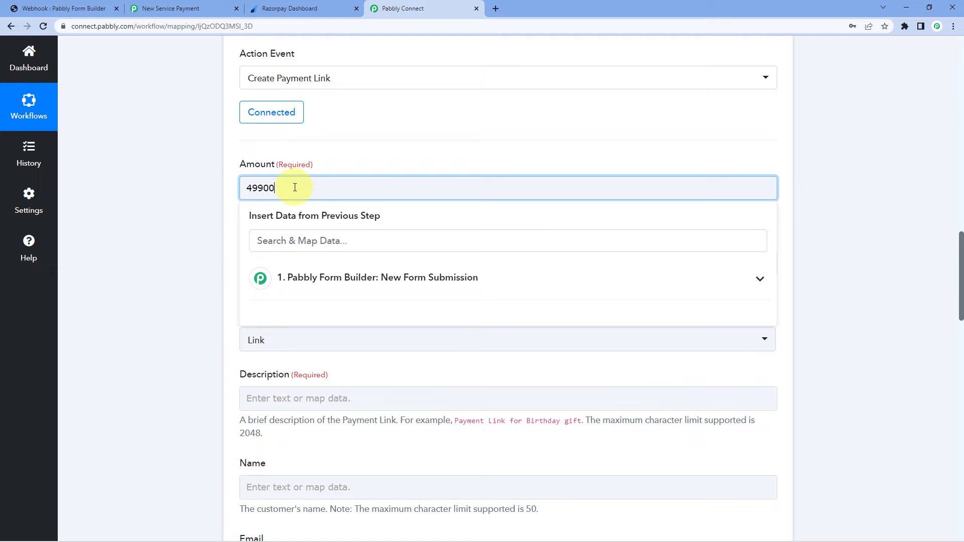
click(353, 163)
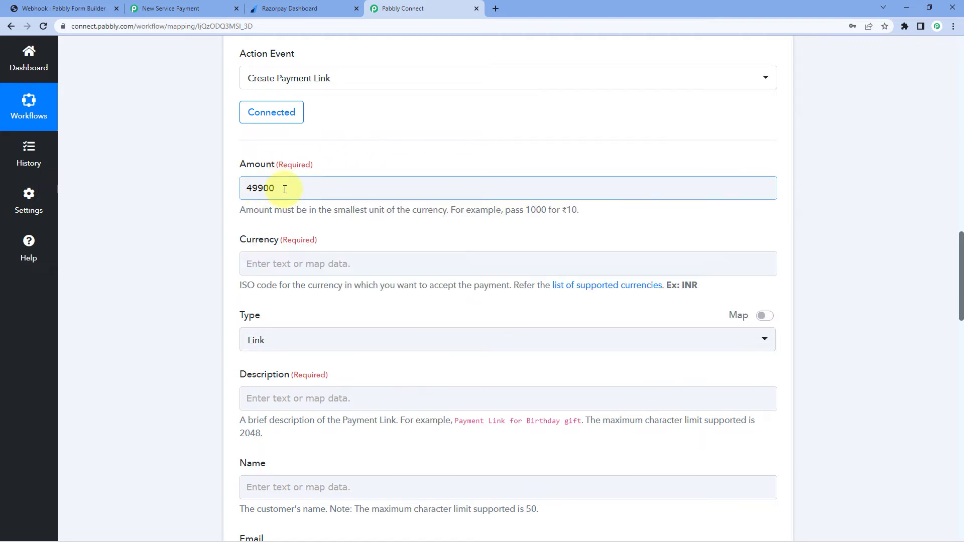
click(236, 193)
Copy INR from the Currency hint and paste it into the Currency field
scroll(236, 192, down, 1)
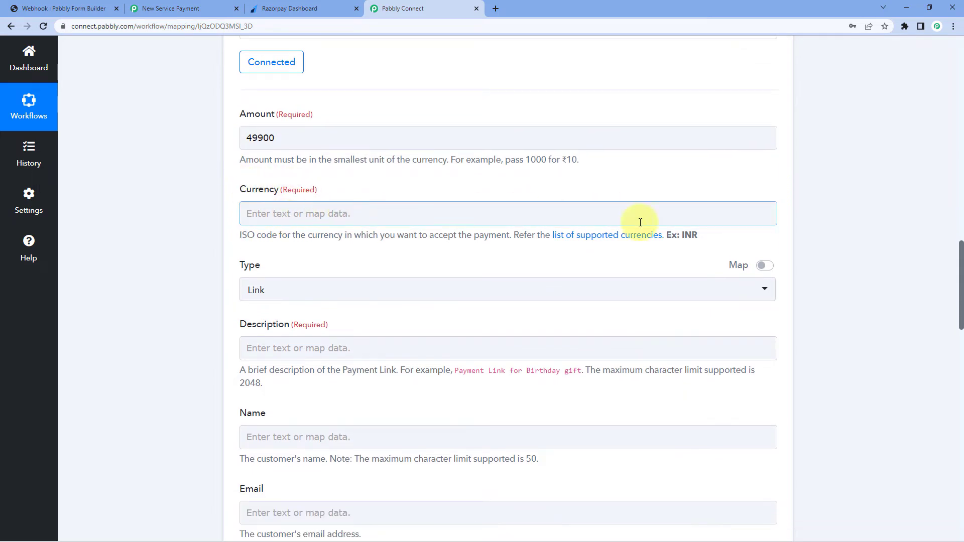
double_click(692, 236)
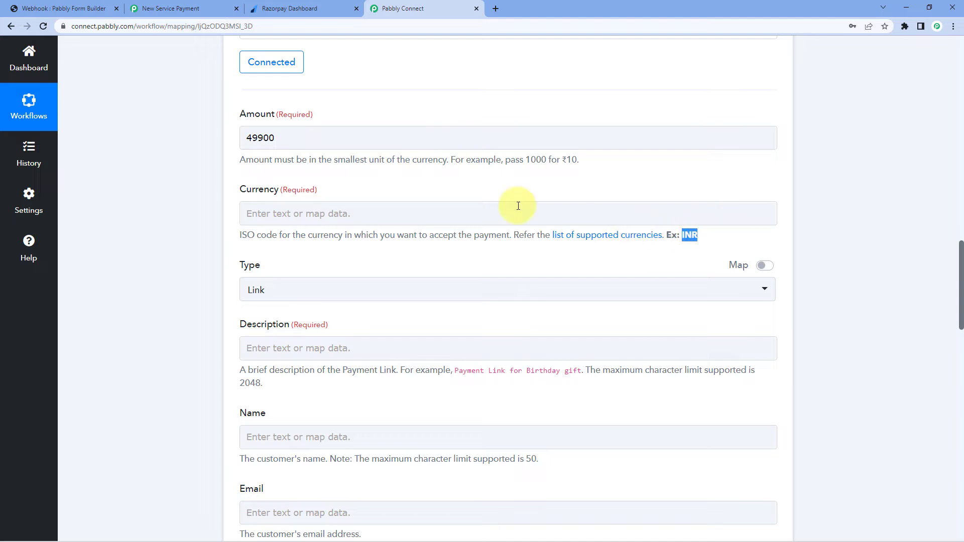
click(302, 207)
key(ctrl+v)
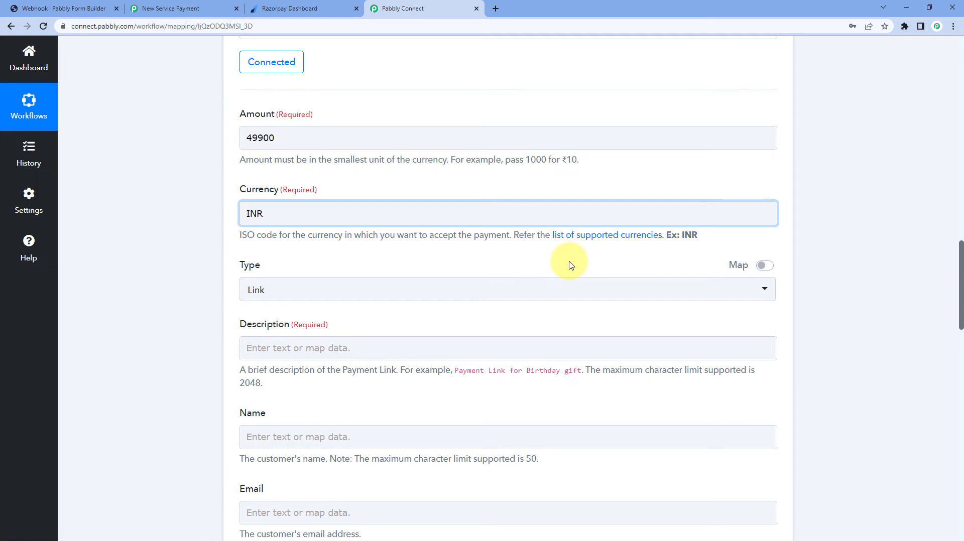
click(481, 251)
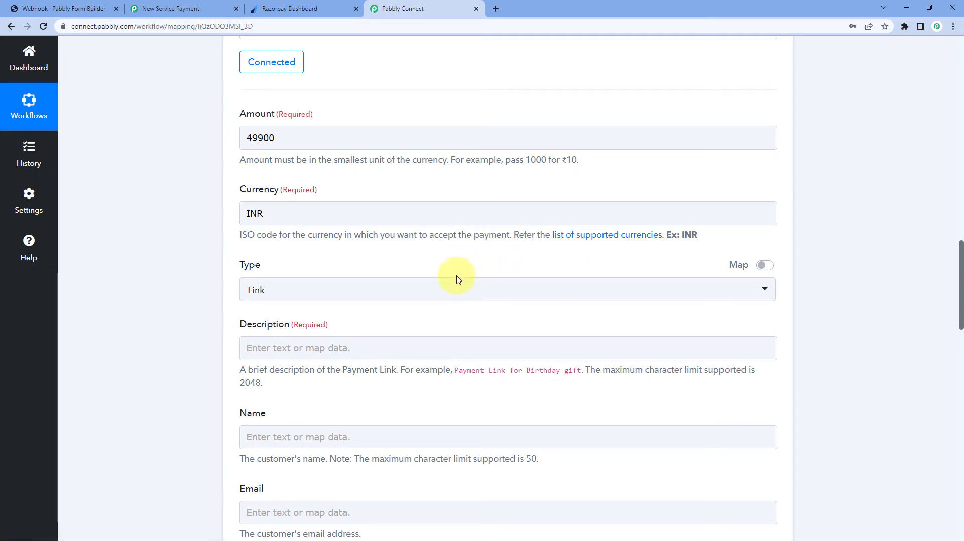
scroll(425, 254, down, 1)
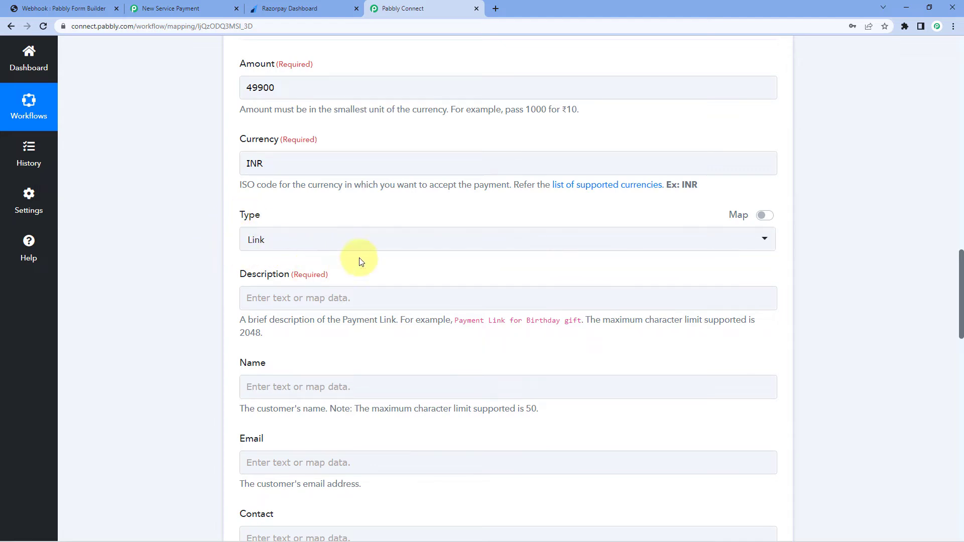
scroll(352, 258, down, 1)
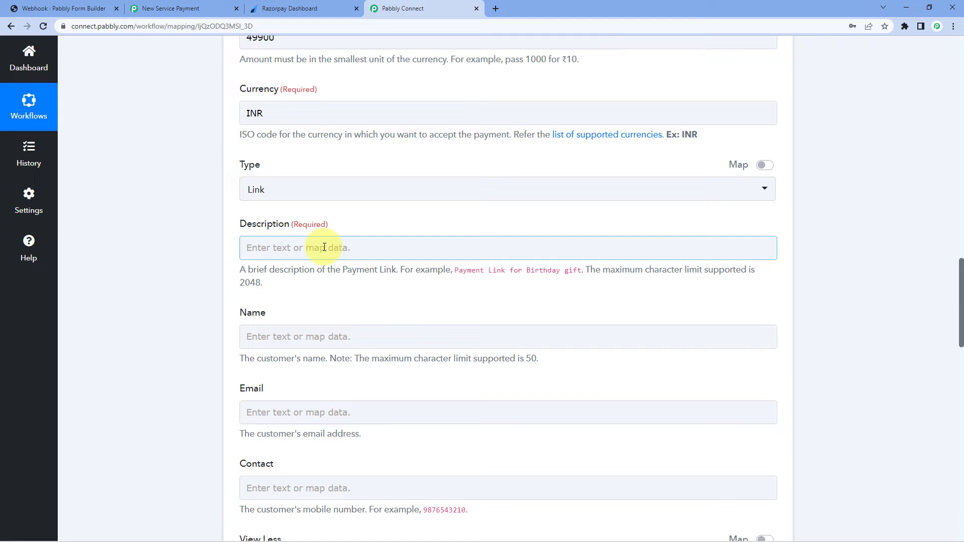
Type 'Please make the payment for additional services.' into Description, correcting typos
click(324, 247)
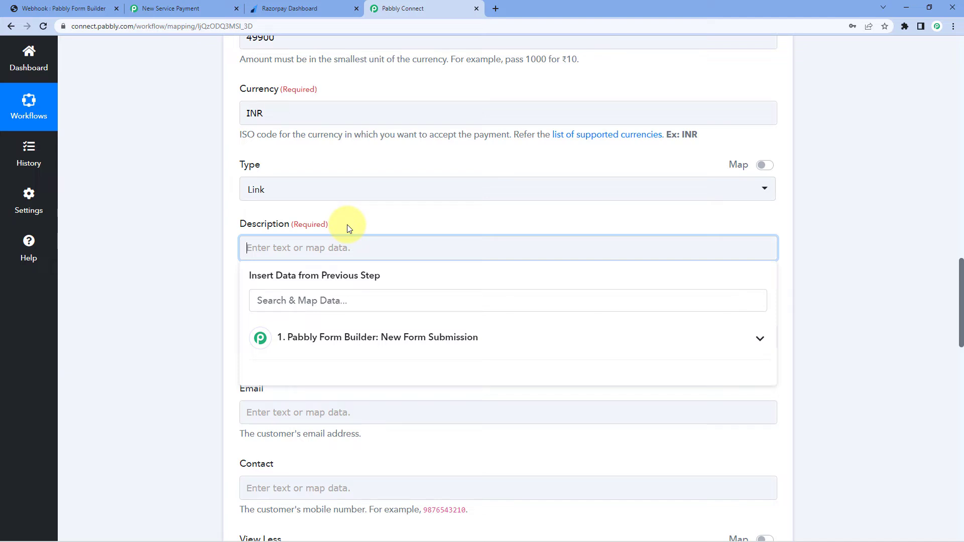
text(Please Make S)
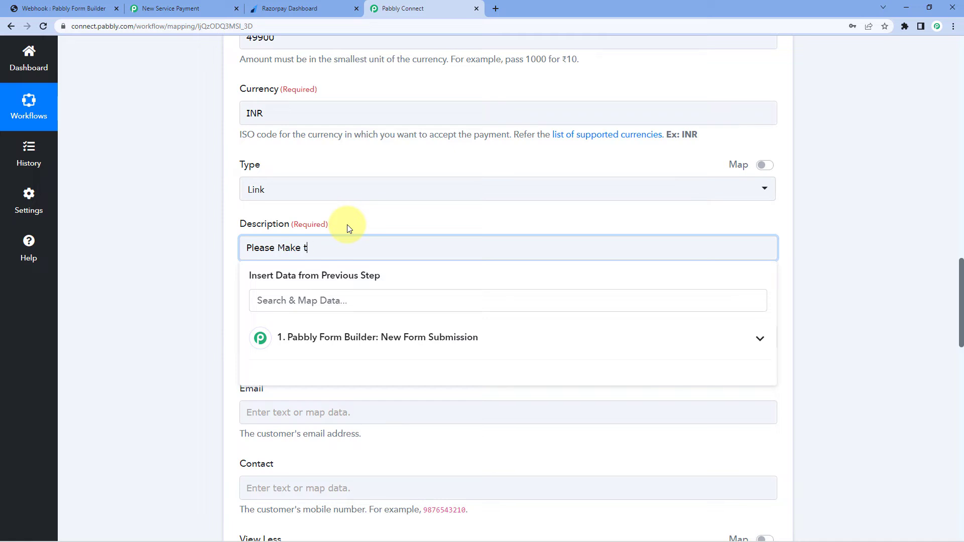
key(BackSpace)
key(BackSpace)
key(BackSpace)
key(BackSpace)
key(BackSpace)
key(BackSpace)
text(mak)
key(BackSpace)
text(ke the payment for additional se)
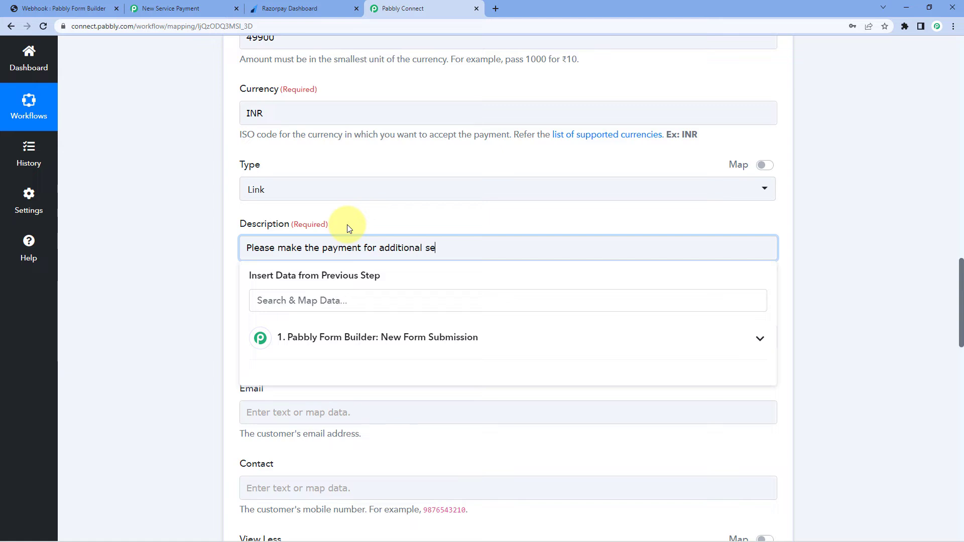
text(rvices.)
click(349, 228)
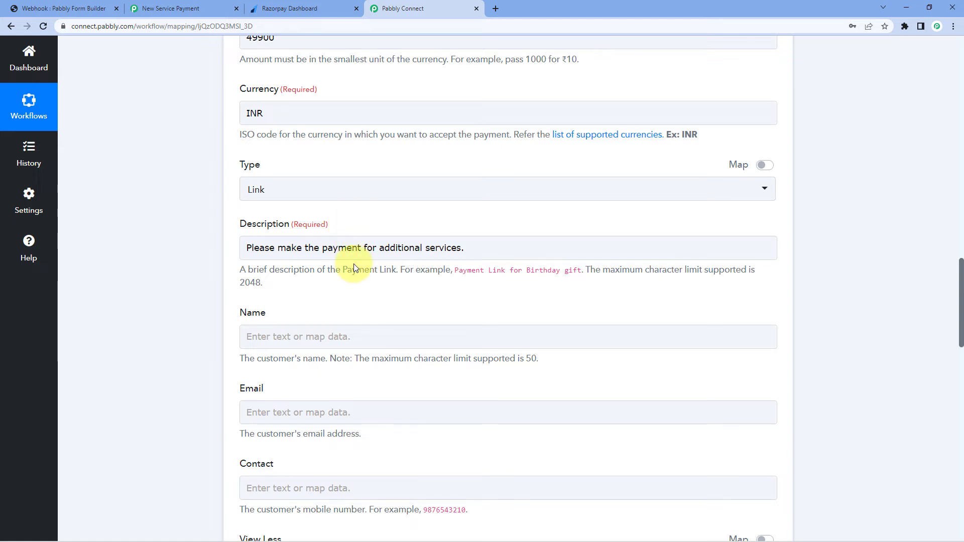
scroll(237, 271, down, 2)
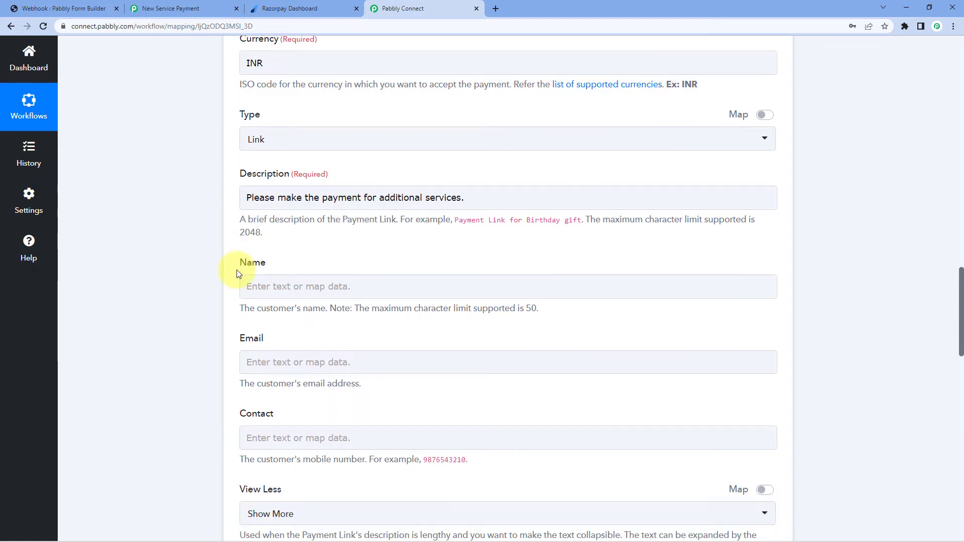
click(297, 237)
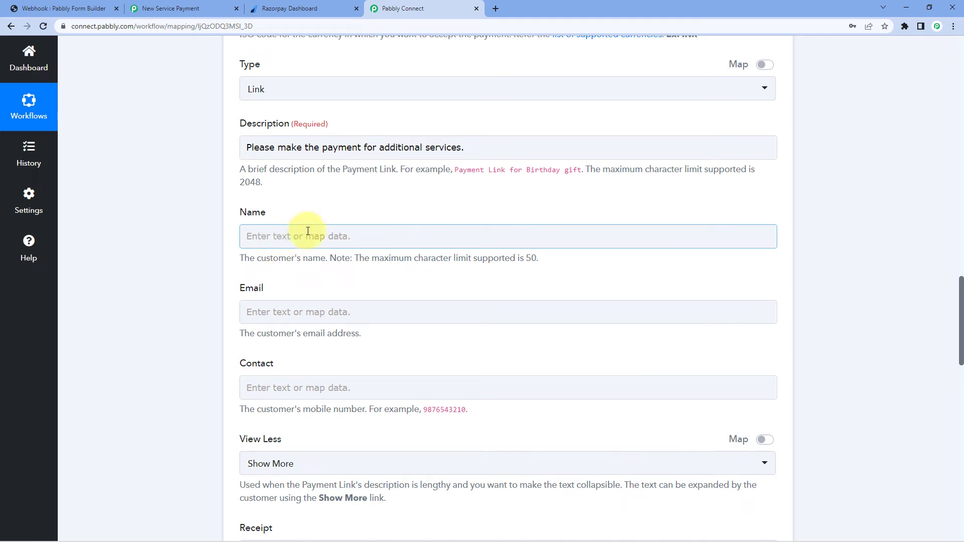
scroll(344, 222, up, 15)
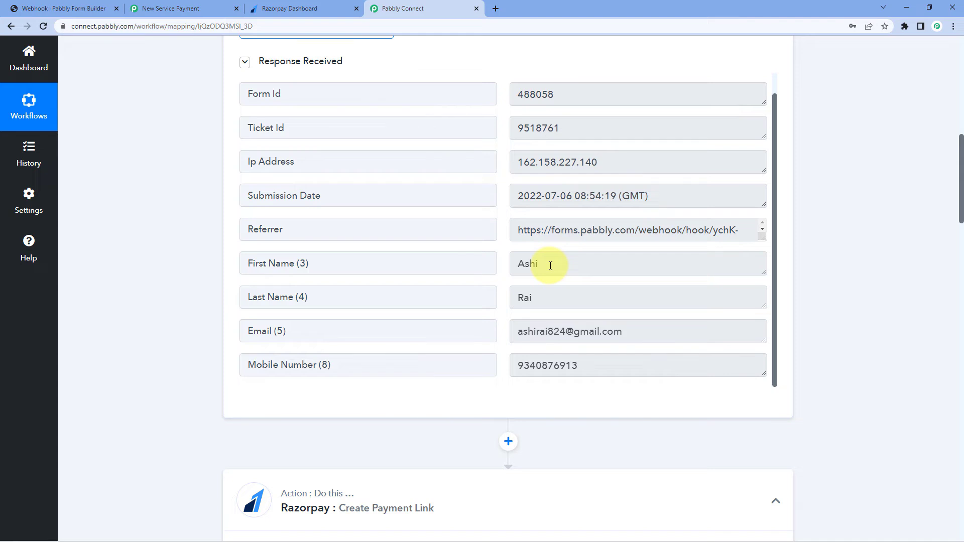
drag(550, 265, 508, 262)
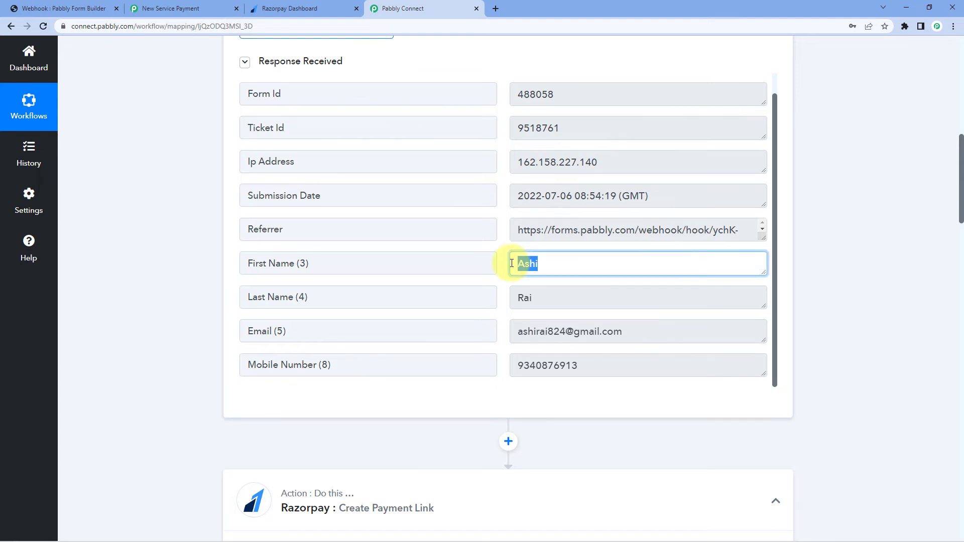
drag(549, 297, 506, 301)
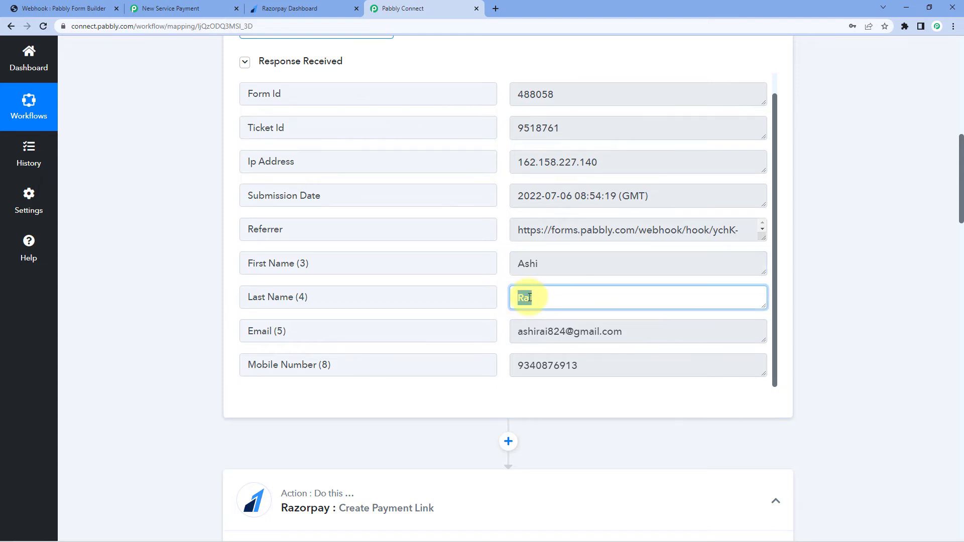
click(497, 281)
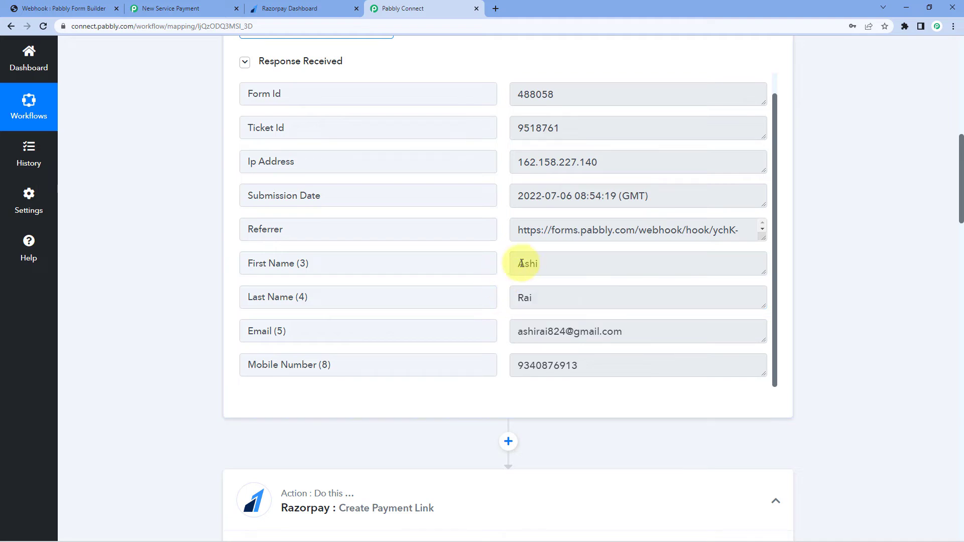
Map the form submission's First Name (3) into the payment link's Name field
scroll(190, 344, down, 15)
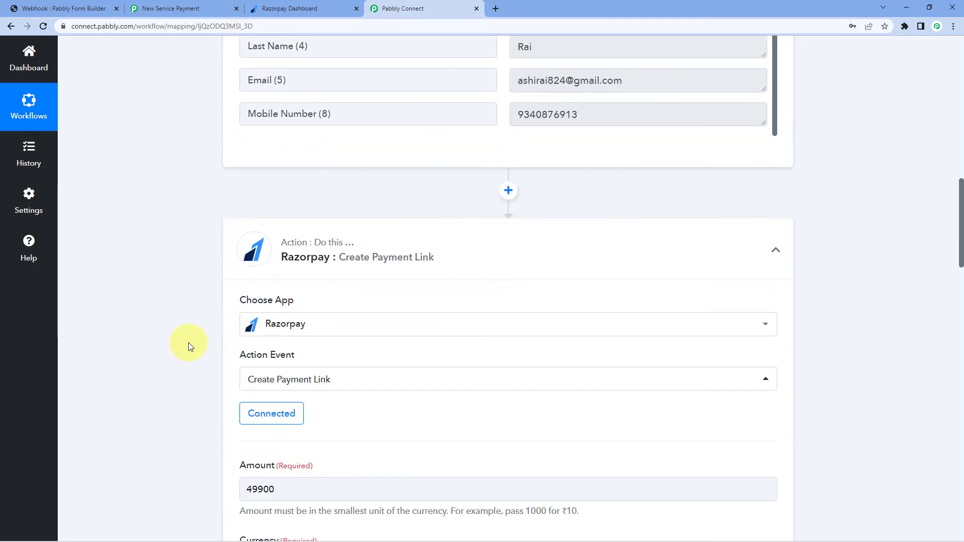
scroll(252, 294, down, 1)
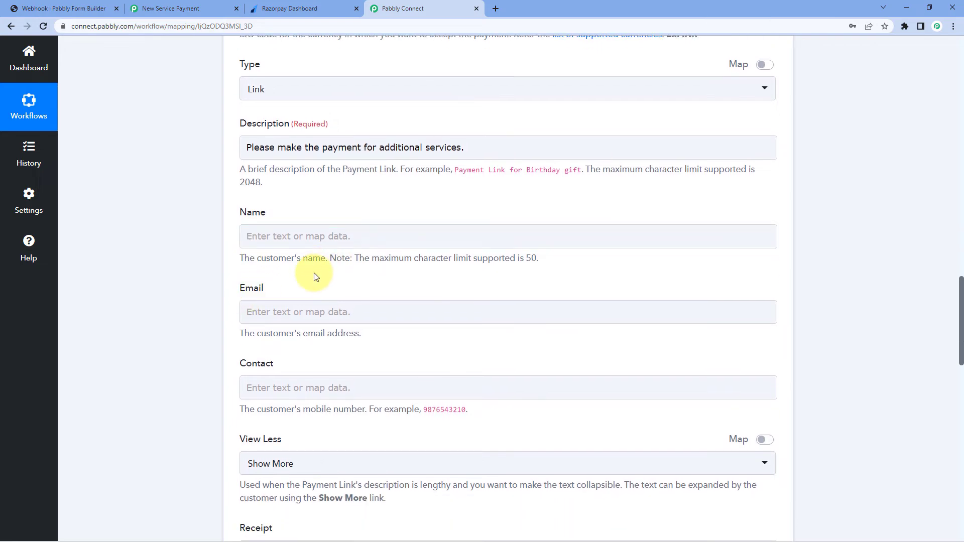
click(246, 237)
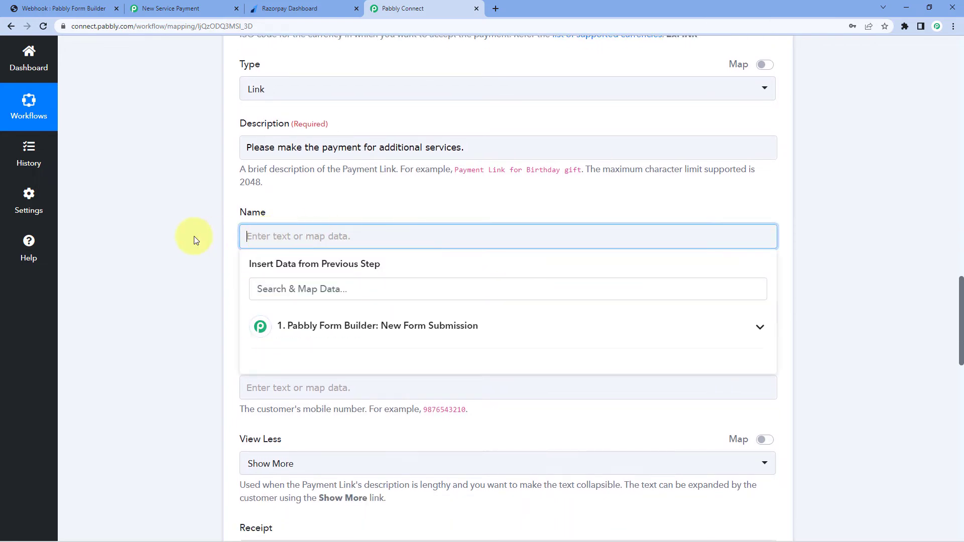
scroll(208, 241, down, 3)
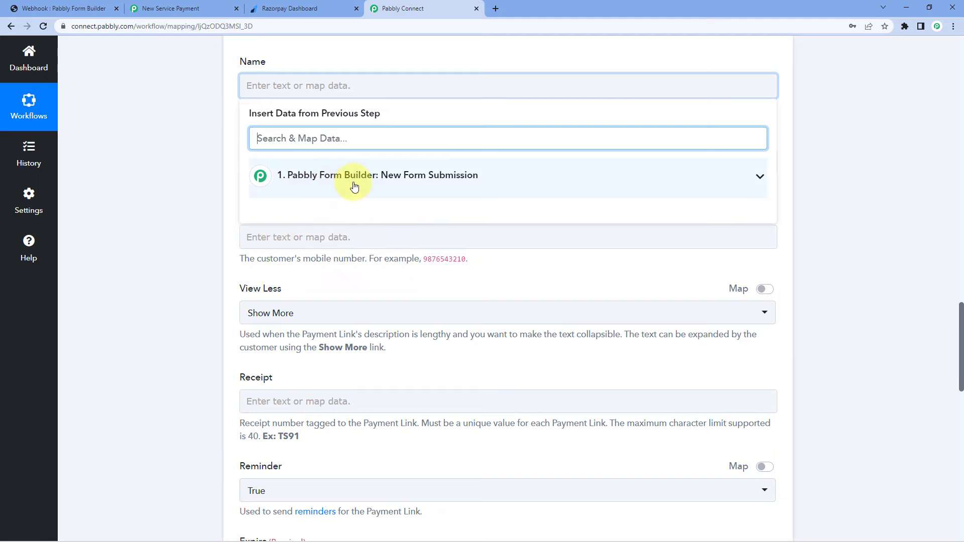
click(354, 186)
scroll(339, 245, down, 1)
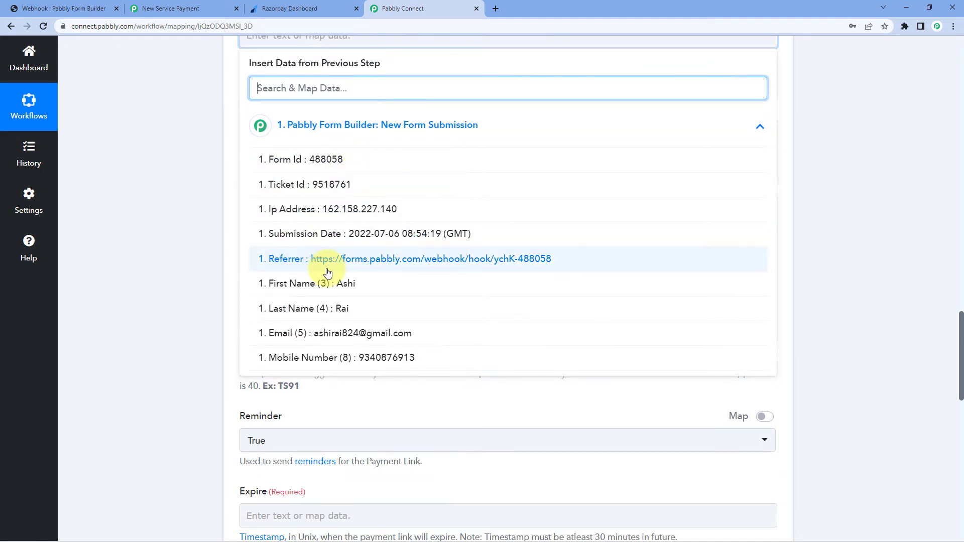
click(314, 283)
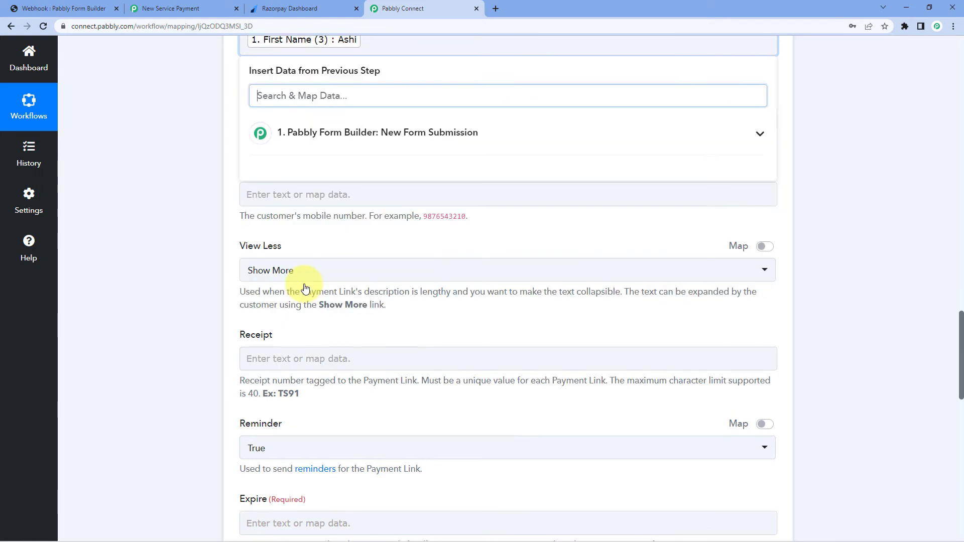
Add the form's Last Name (4) after First Name in the Name field
click(372, 100)
click(372, 133)
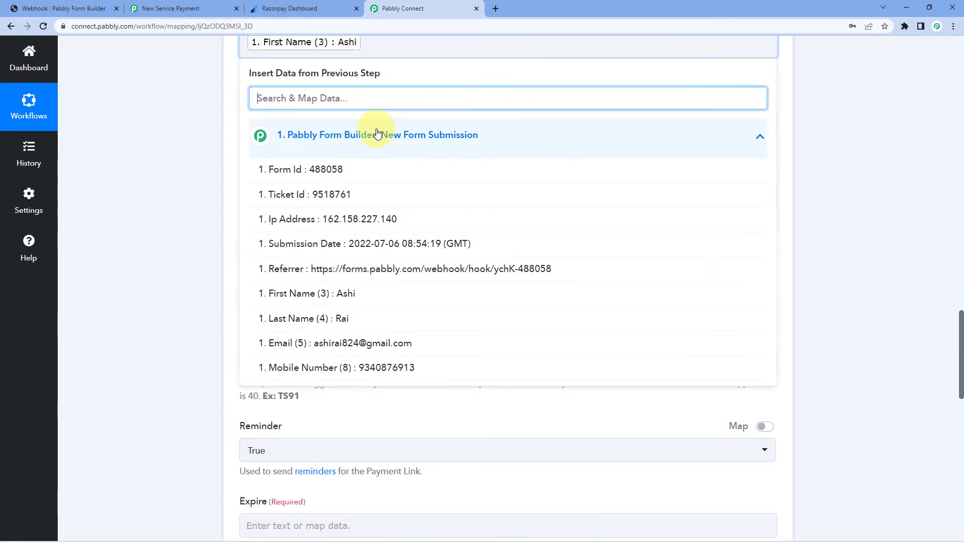
click(324, 318)
click(206, 227)
scroll(206, 224, up, 3)
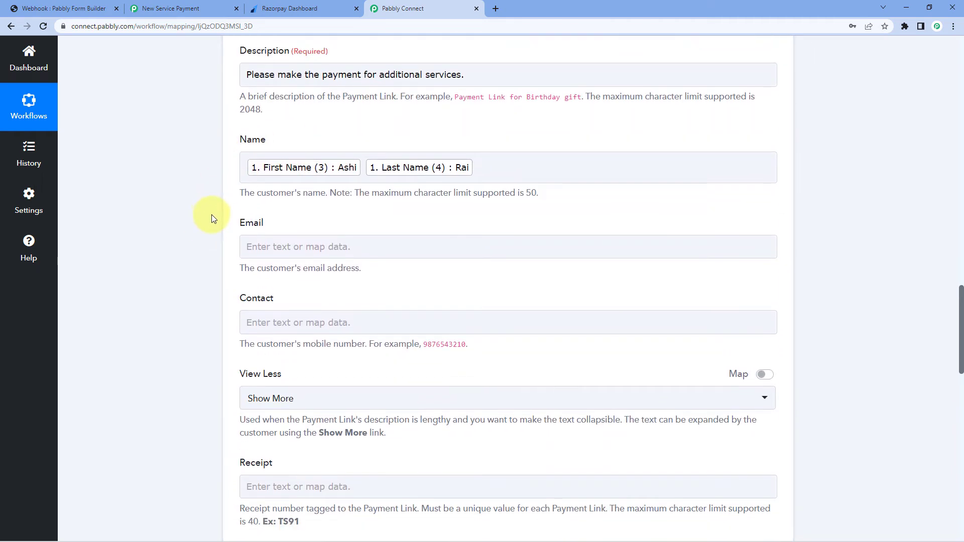
scroll(212, 215, down, 1)
click(277, 224)
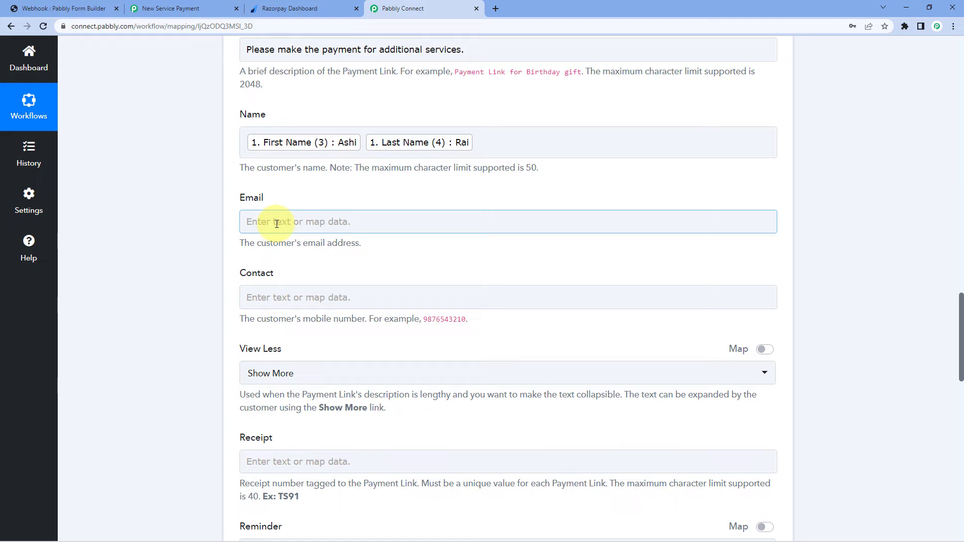
Map the form submission's Email (5) value into the Email field
click(277, 224)
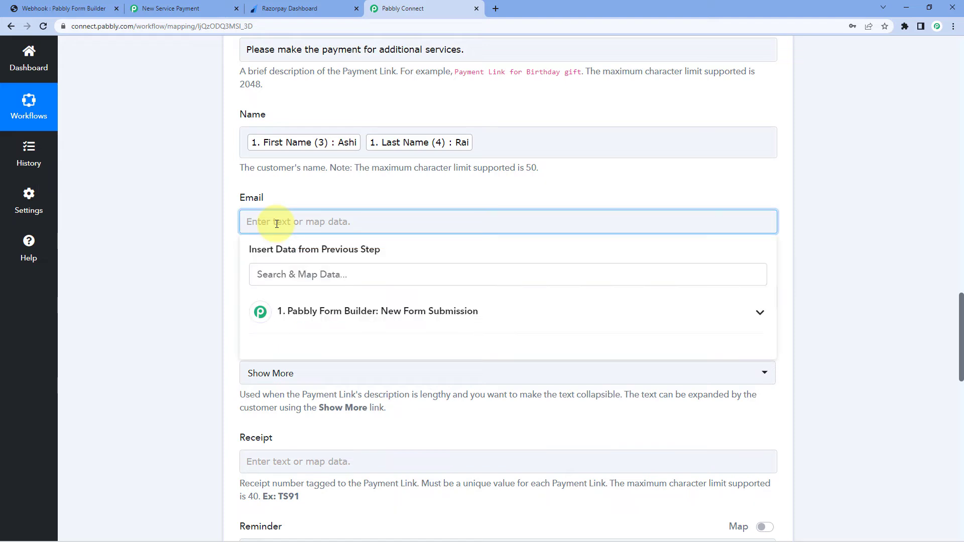
scroll(277, 223, down, 1)
click(338, 260)
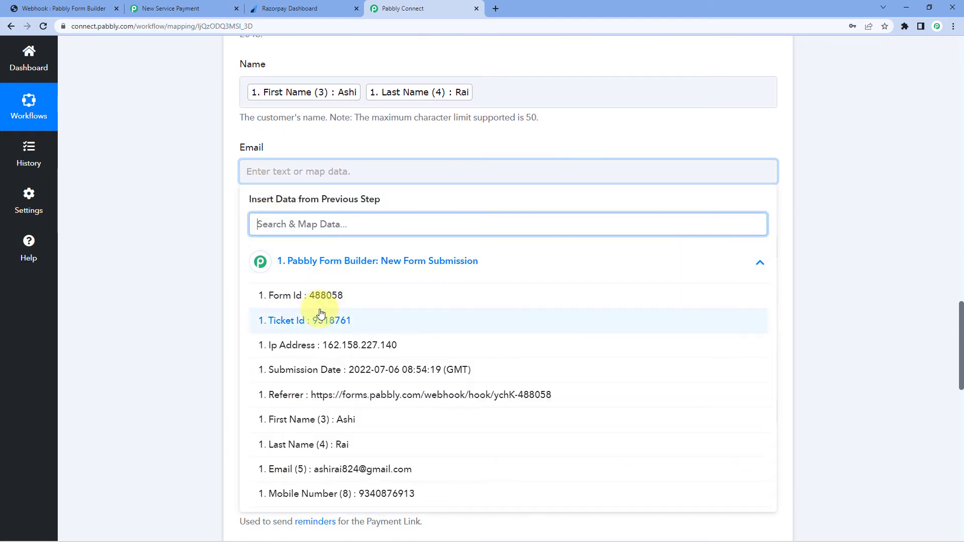
scroll(322, 314, down, 1)
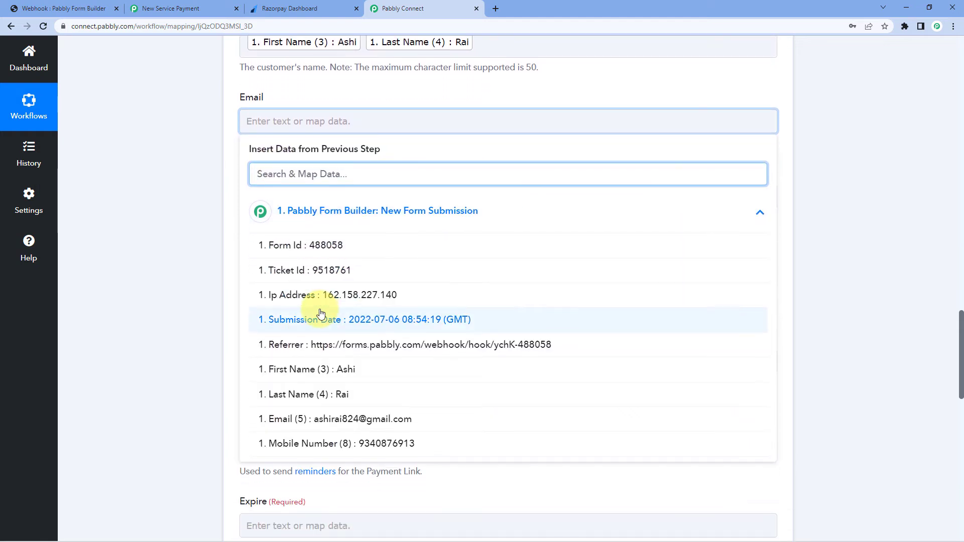
click(317, 424)
click(180, 223)
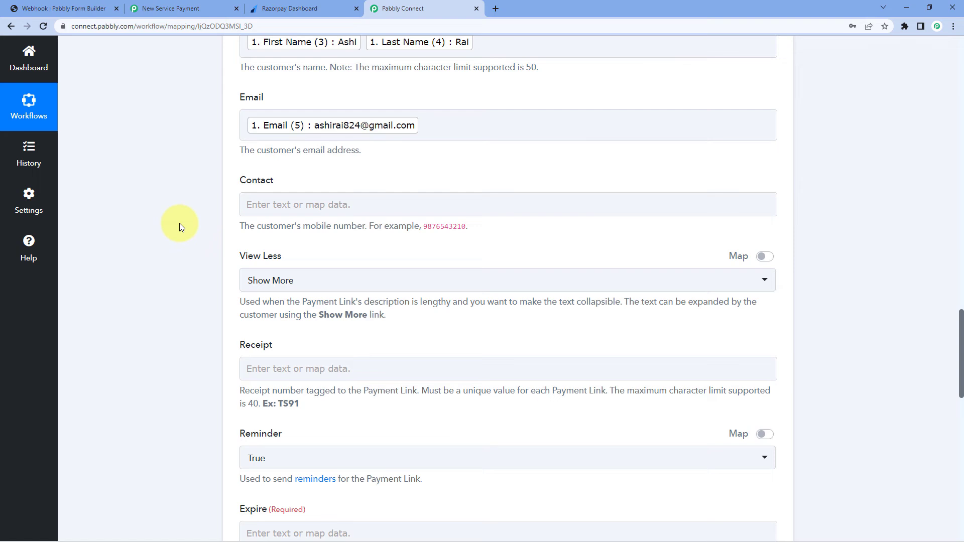
Map the form's Mobile Number (8) into the Contact field
click(277, 212)
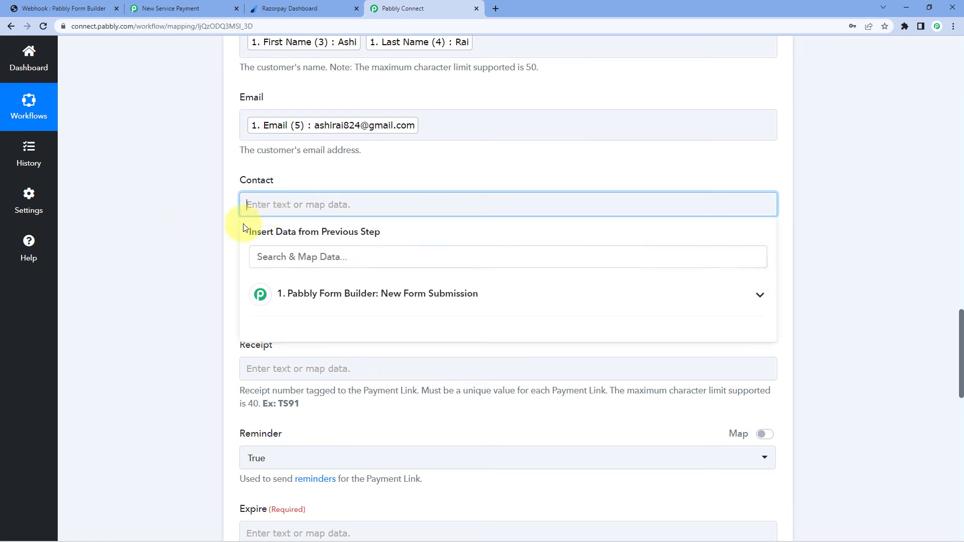
click(305, 294)
scroll(316, 349, down, 1)
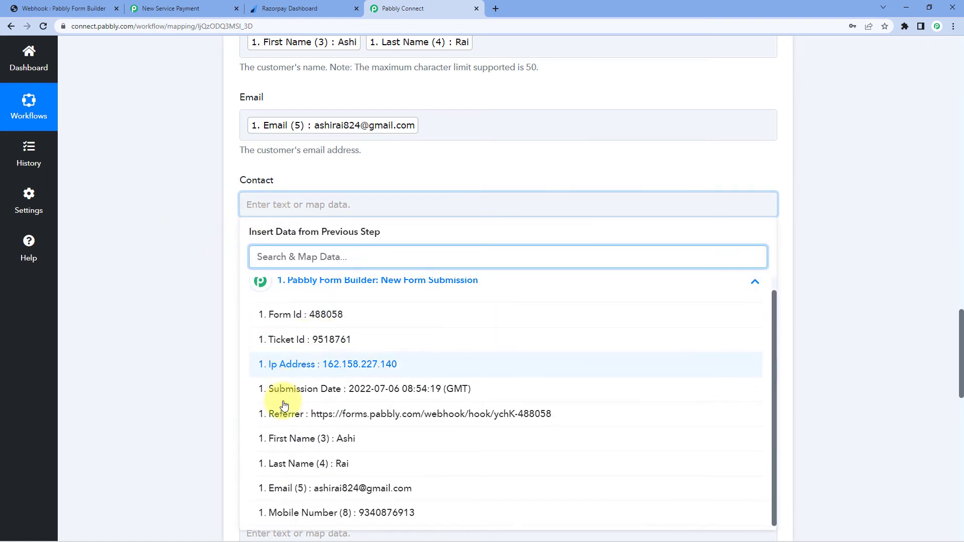
click(370, 508)
click(162, 278)
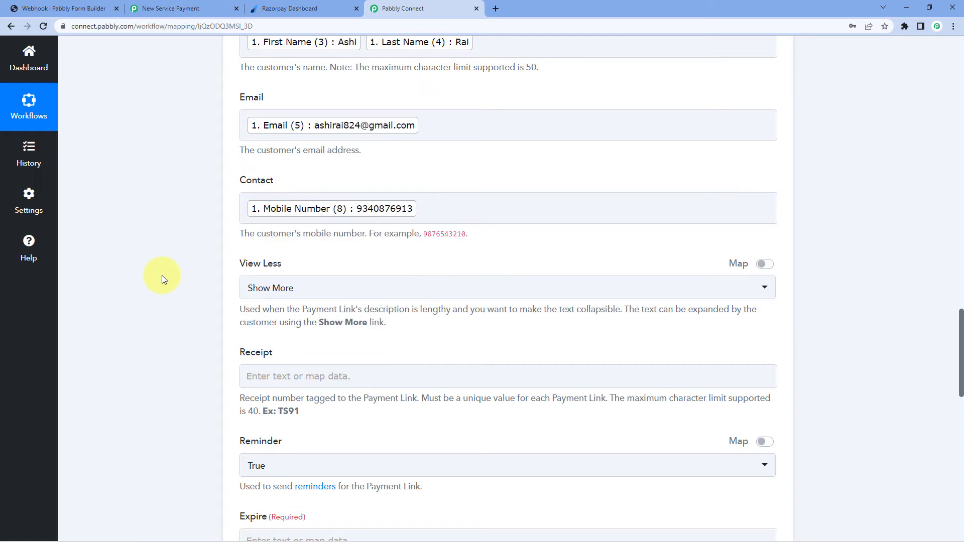
scroll(206, 248, up, 1)
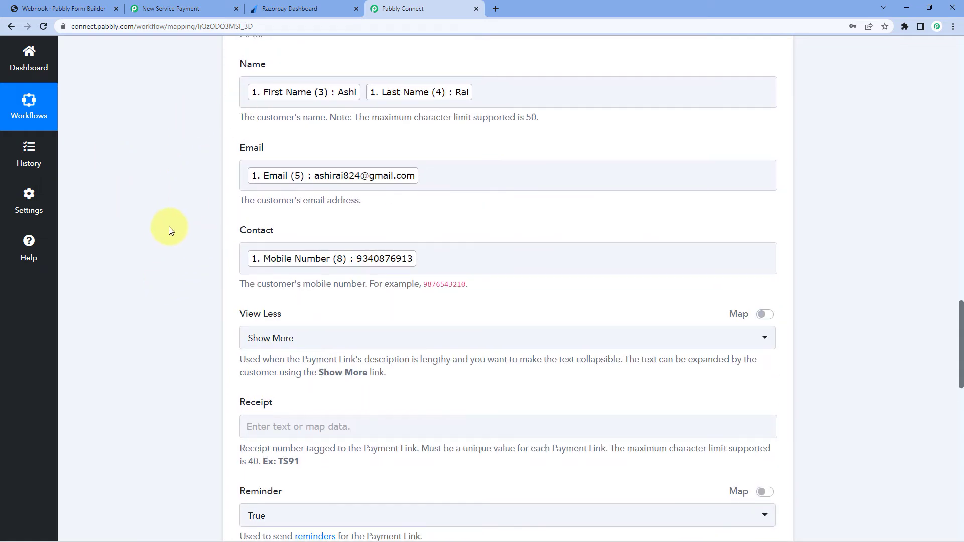
scroll(171, 231, down, 2)
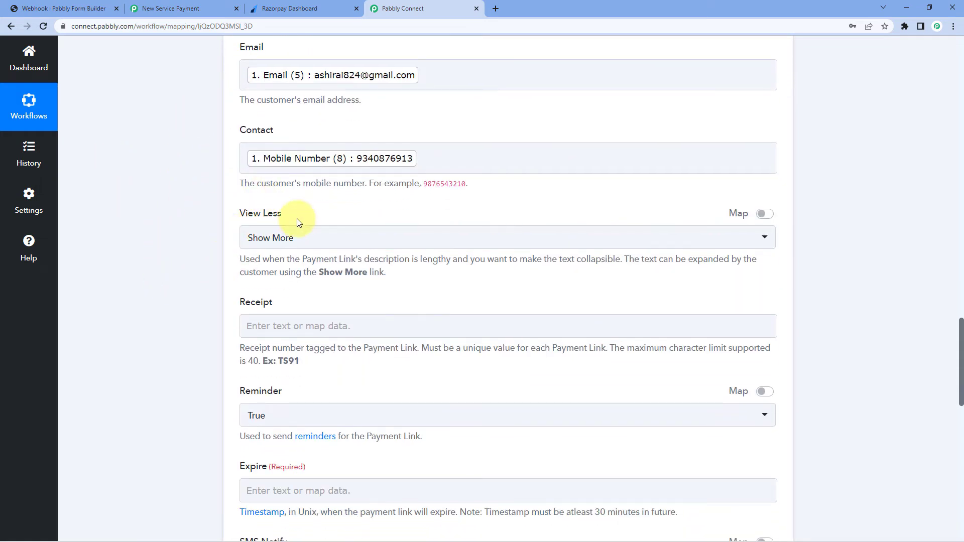
scroll(300, 222, up, 7)
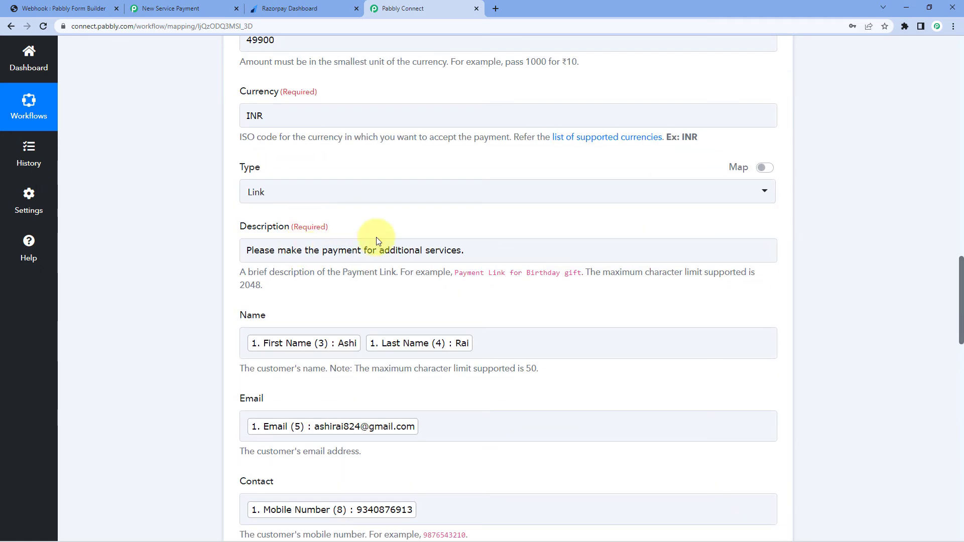
scroll(360, 281, down, 6)
scroll(358, 289, down, 4)
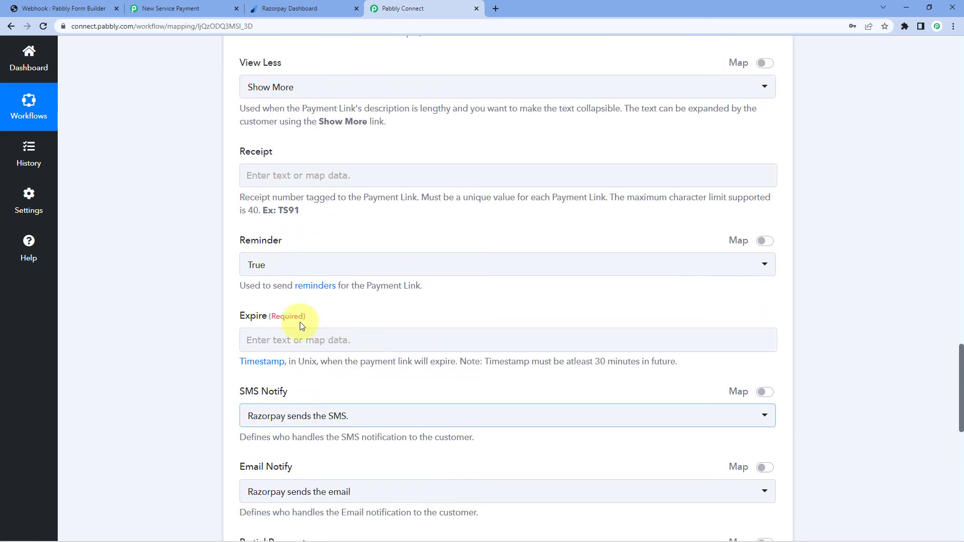
scroll(323, 237, up, 3)
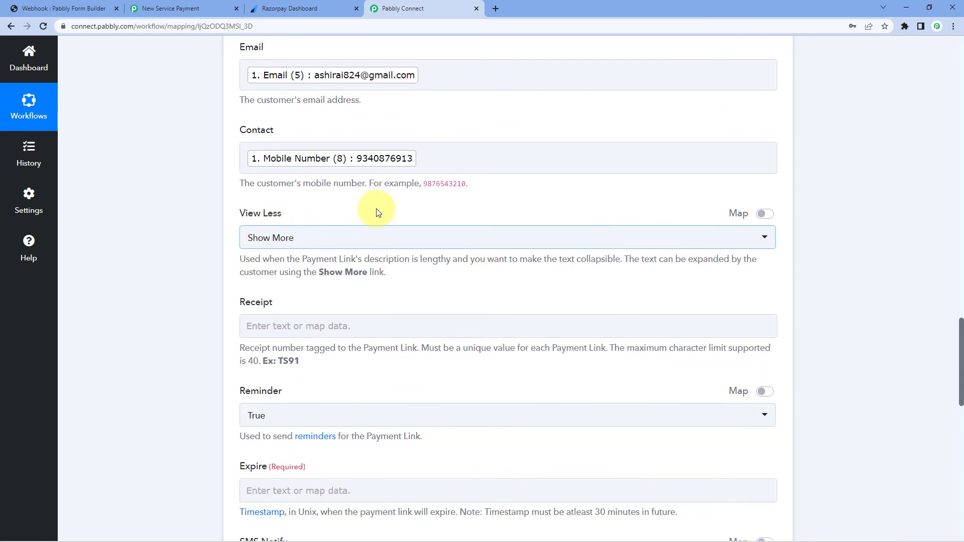
scroll(378, 213, up, 3)
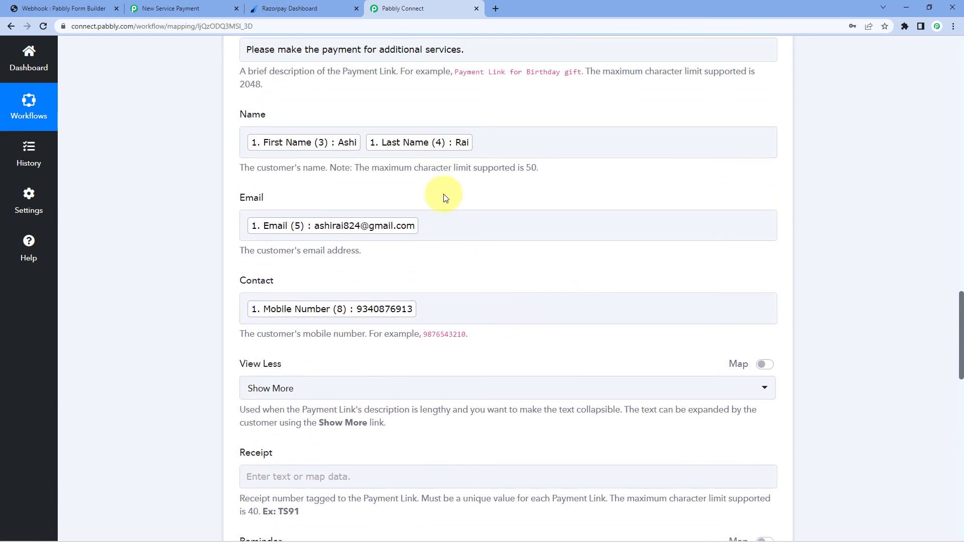
scroll(444, 198, down, 2)
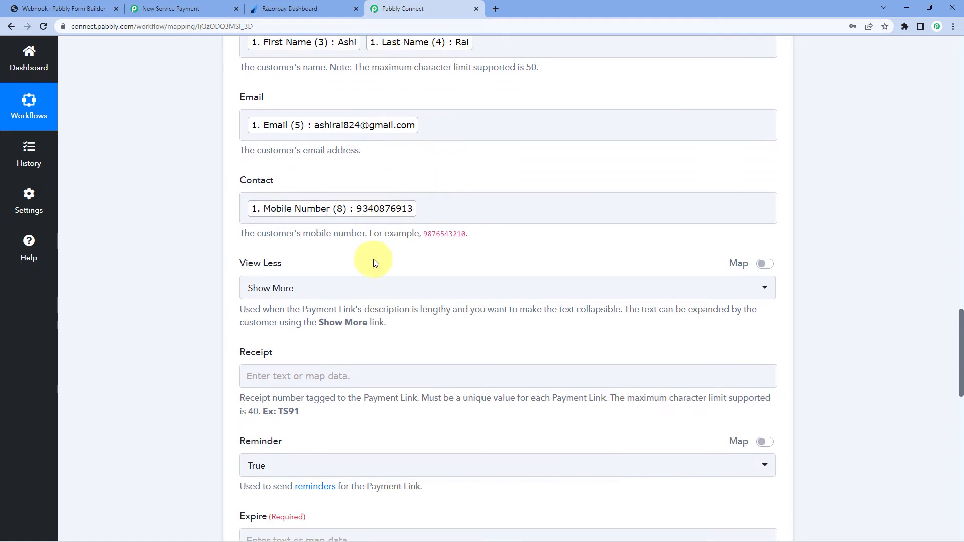
click(310, 289)
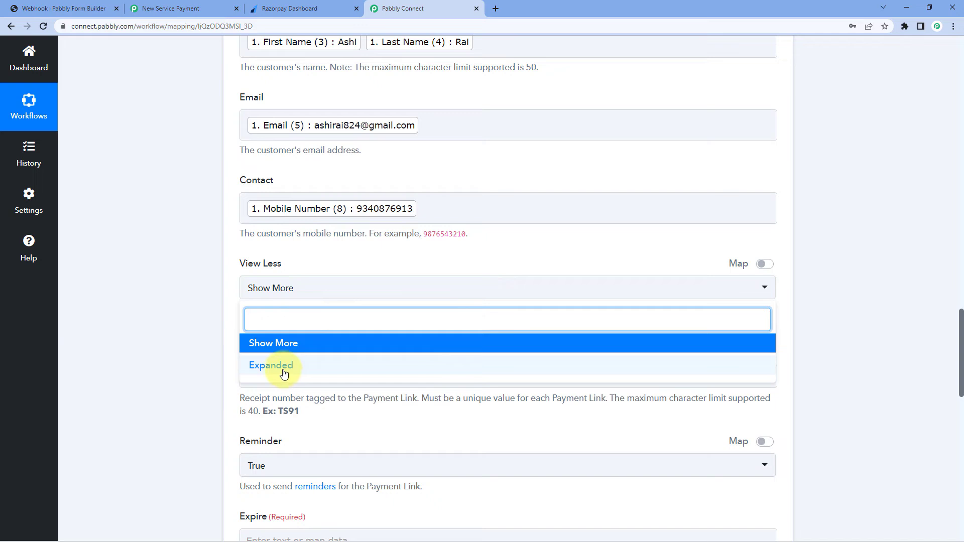
click(296, 348)
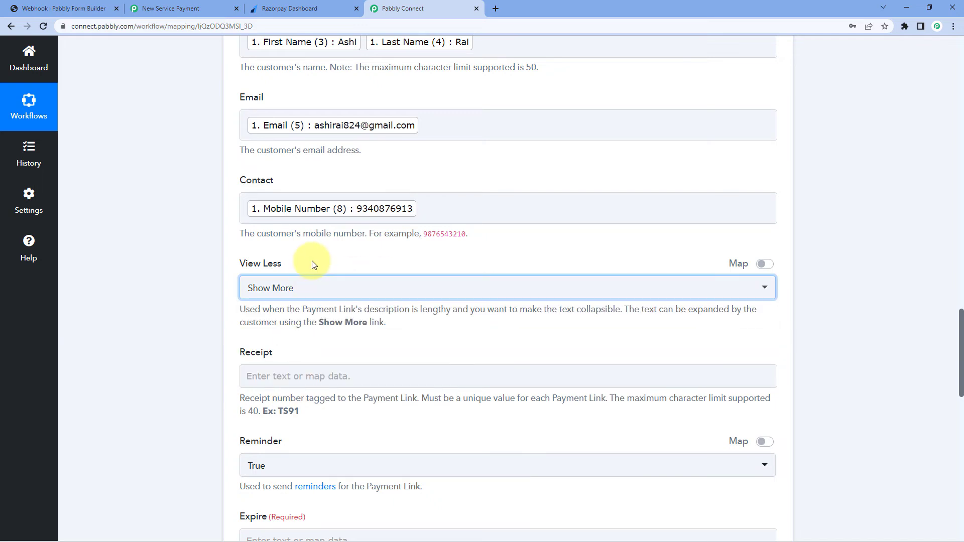
scroll(312, 262, down, 1)
scroll(304, 307, down, 1)
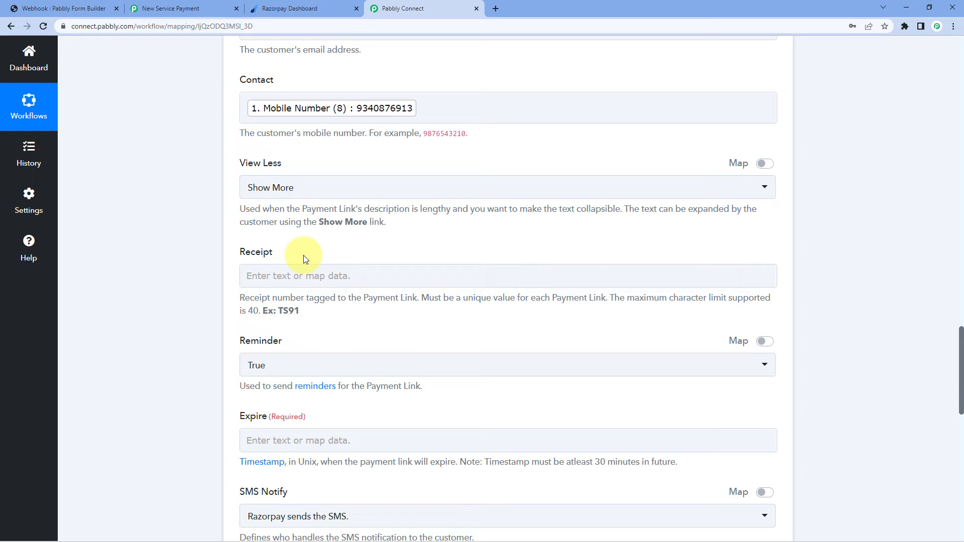
scroll(305, 258, up, 20)
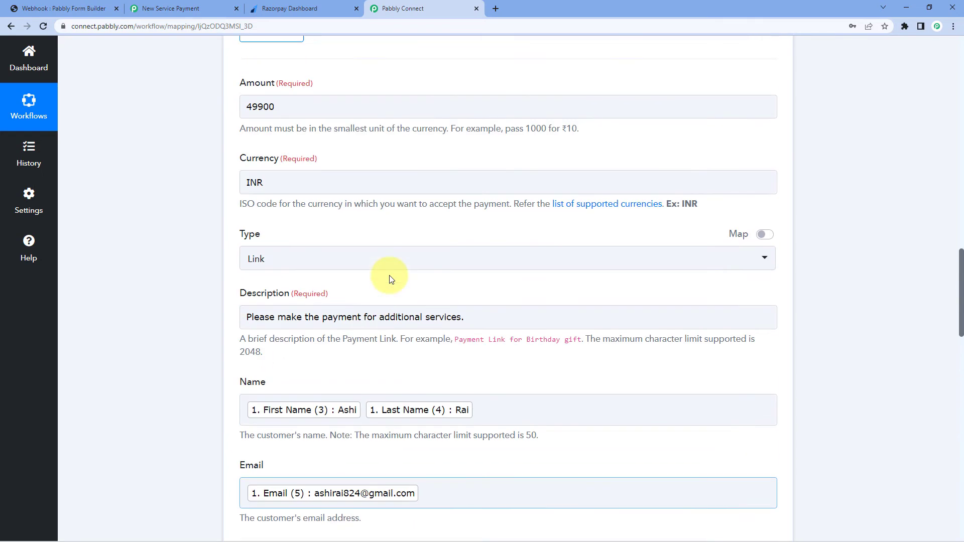
scroll(397, 303, up, 3)
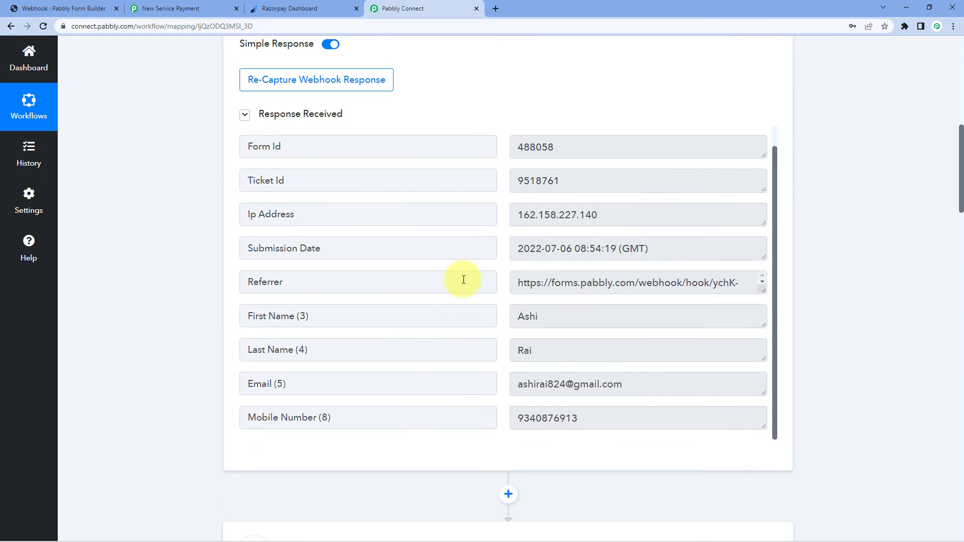
click(290, 184)
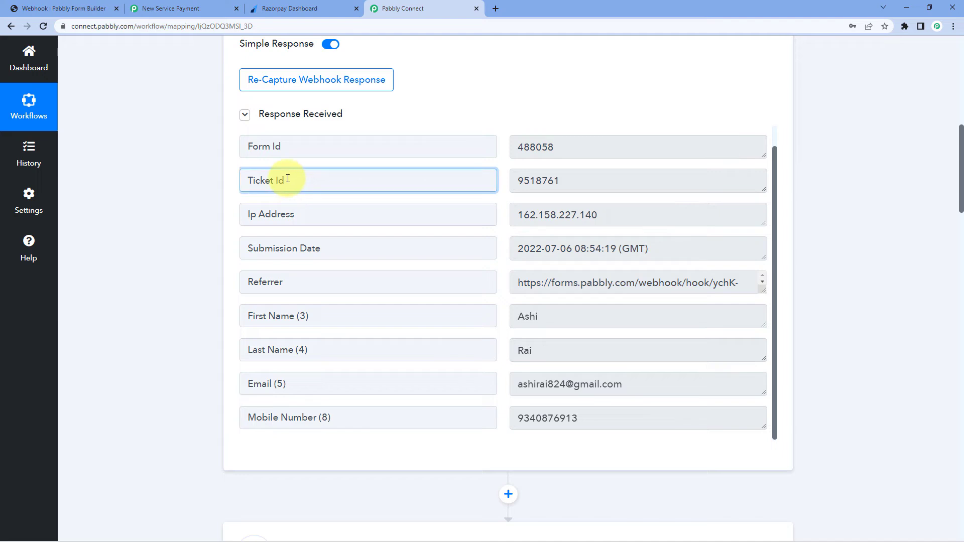
click(572, 182)
double_click(521, 181)
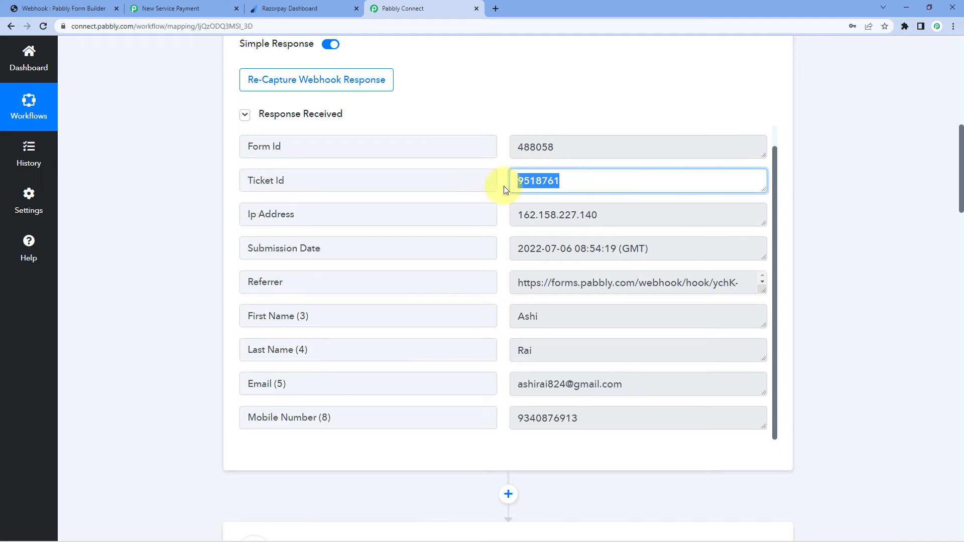
click(505, 187)
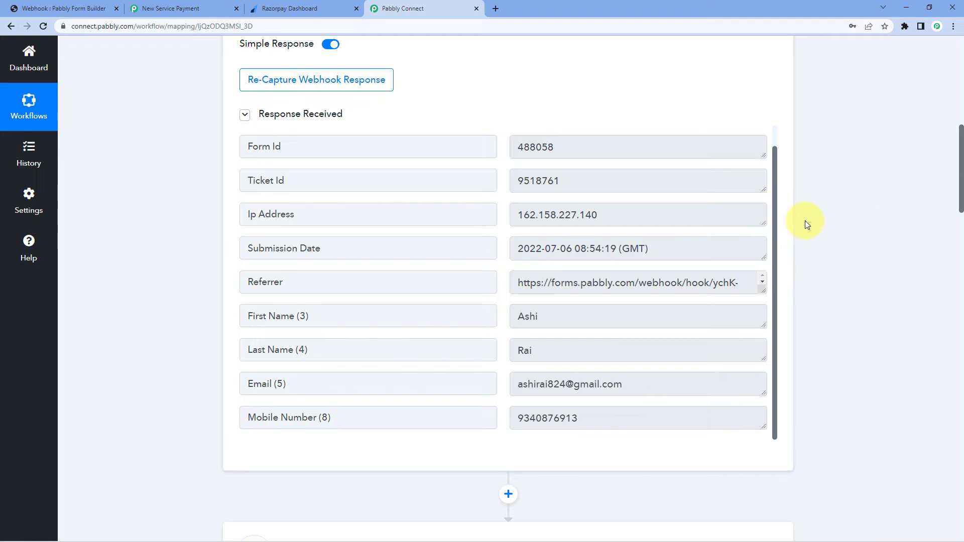
scroll(812, 223, down, 4)
scroll(820, 224, down, 4)
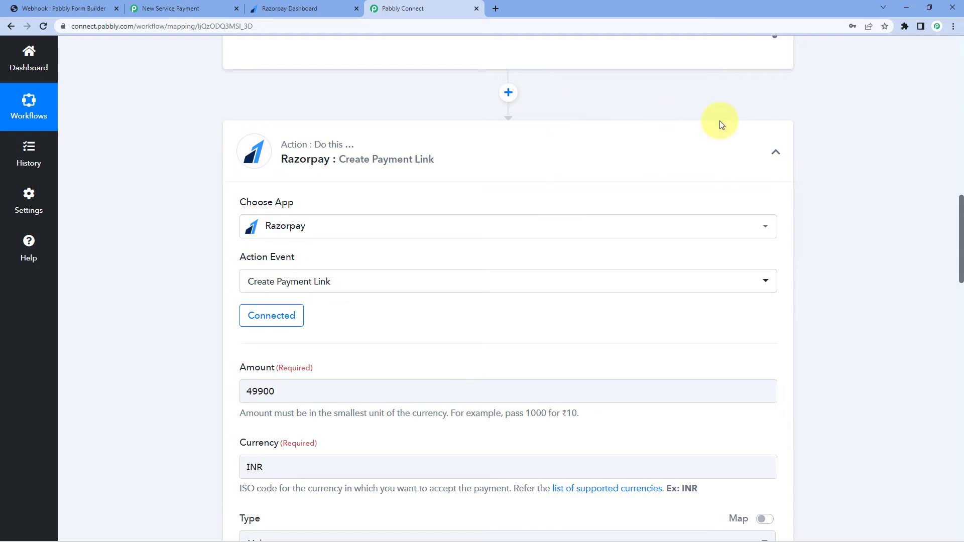
Map the New Form Submission's Ticket Id into the Receipt field
scroll(818, 166, down, 13)
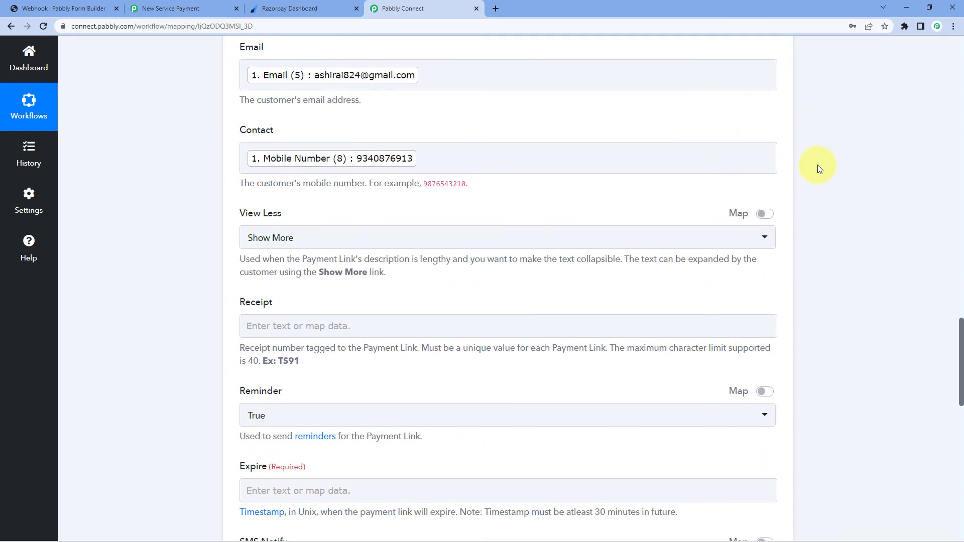
scroll(818, 166, down, 4)
click(276, 127)
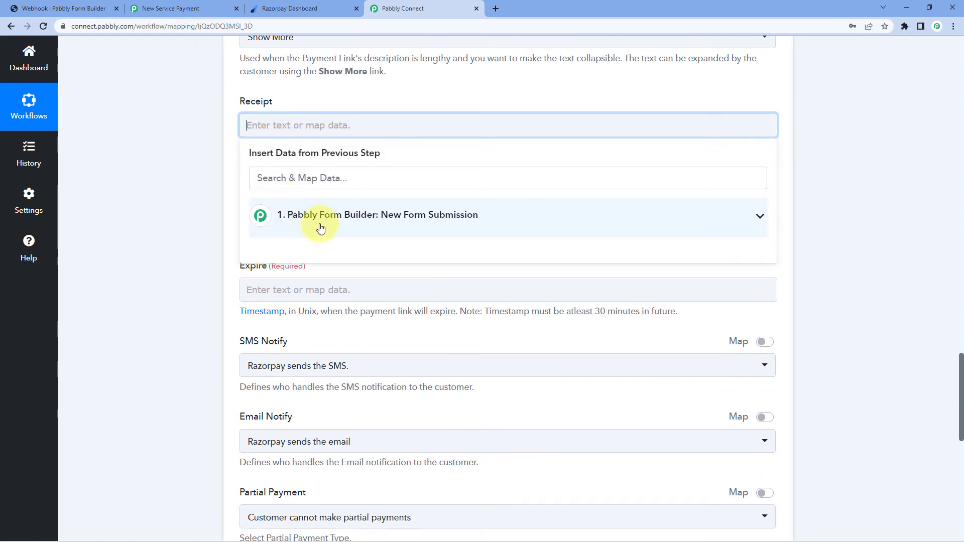
click(322, 229)
click(307, 273)
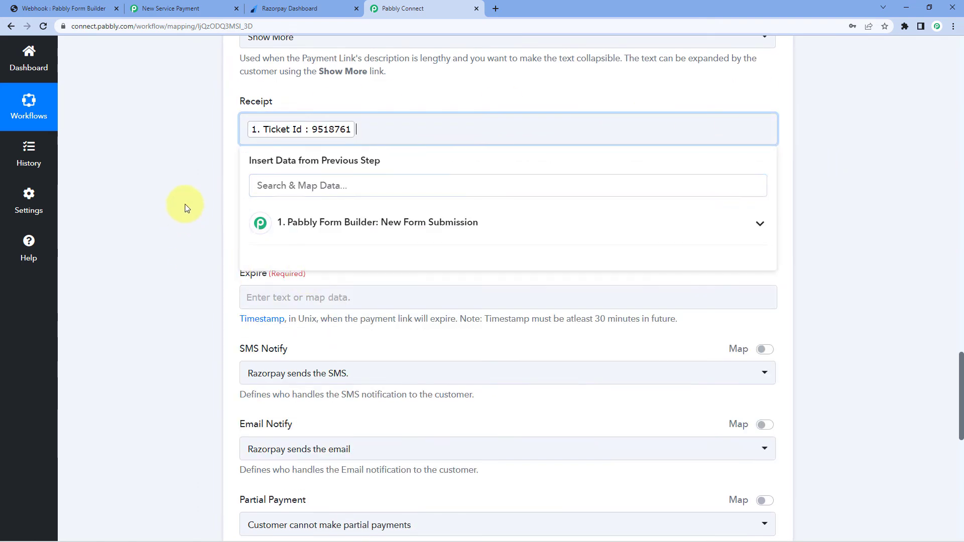
click(186, 208)
scroll(193, 218, up, 2)
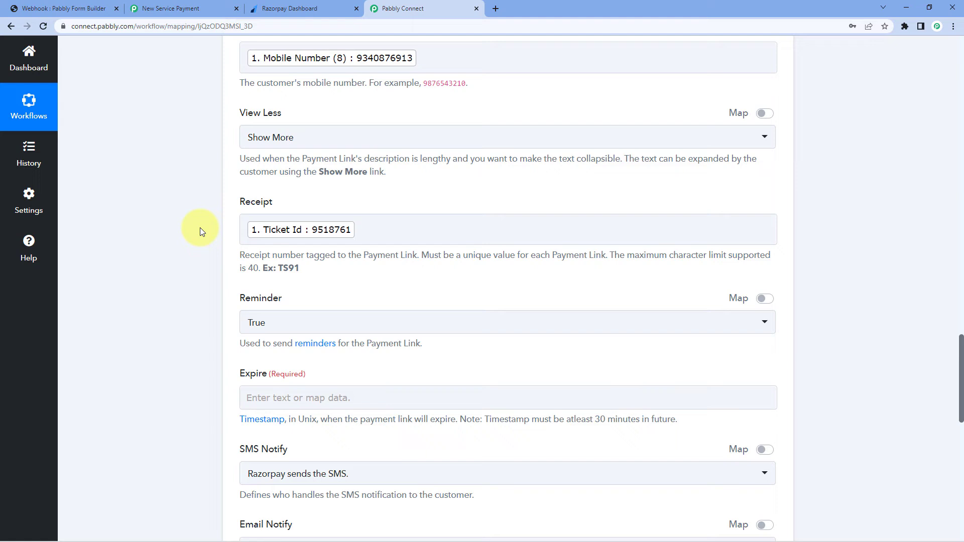
scroll(200, 227, down, 2)
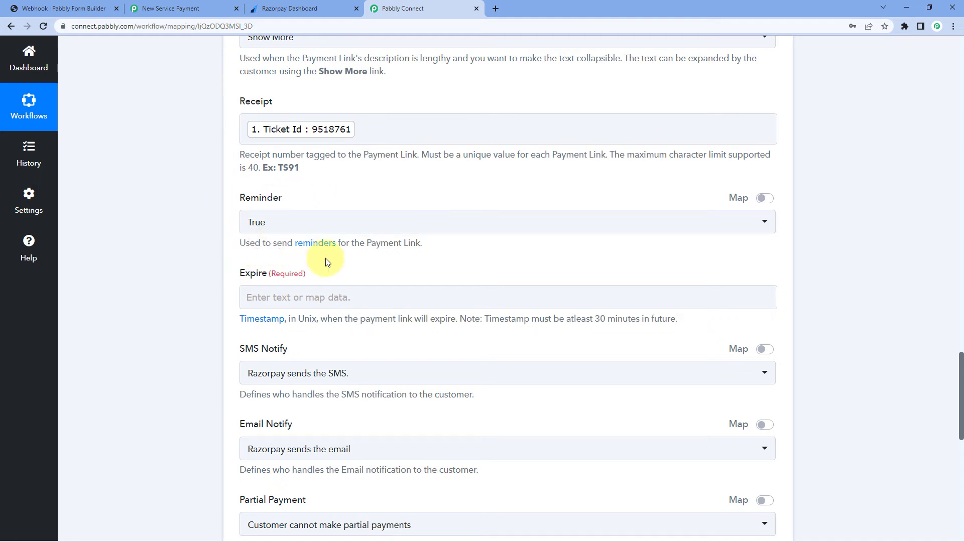
click(354, 230)
click(263, 275)
scroll(236, 259, down, 1)
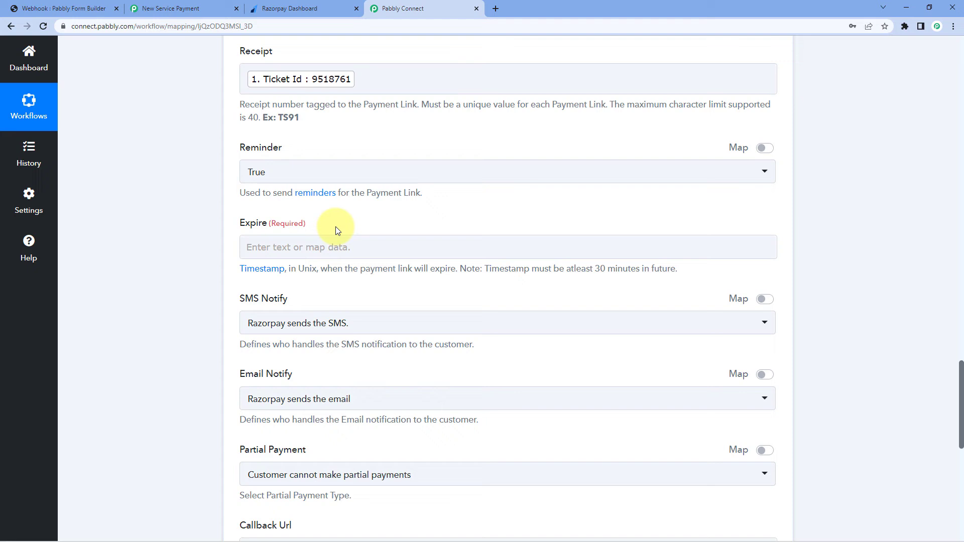
drag(640, 270, 595, 271)
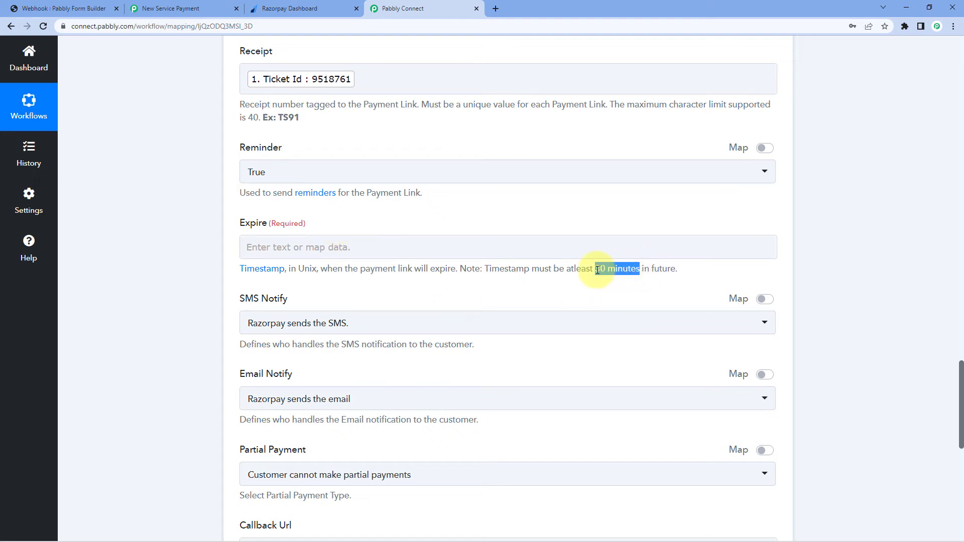
click(487, 223)
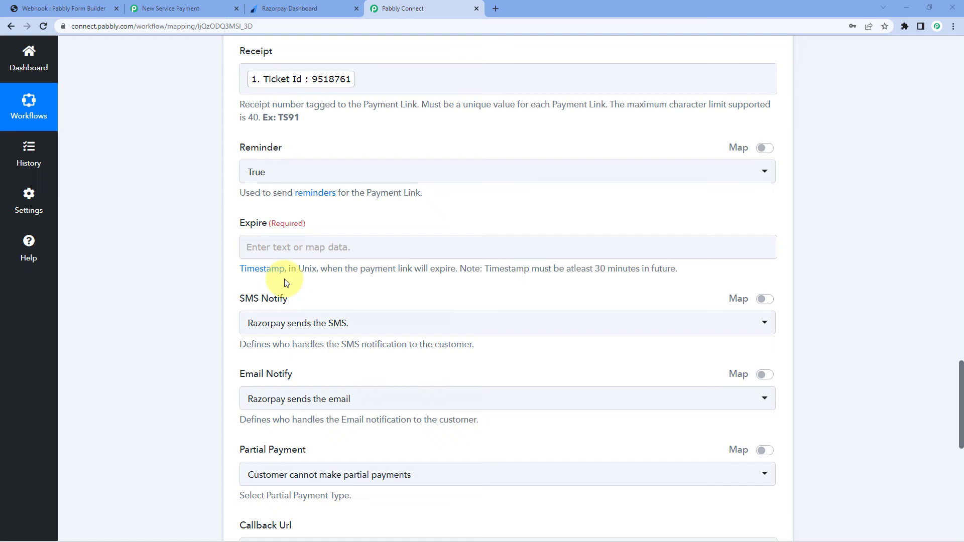
Open unixtimestamp.com from the Timestamp link under Expire and scroll to the converter
click(267, 271)
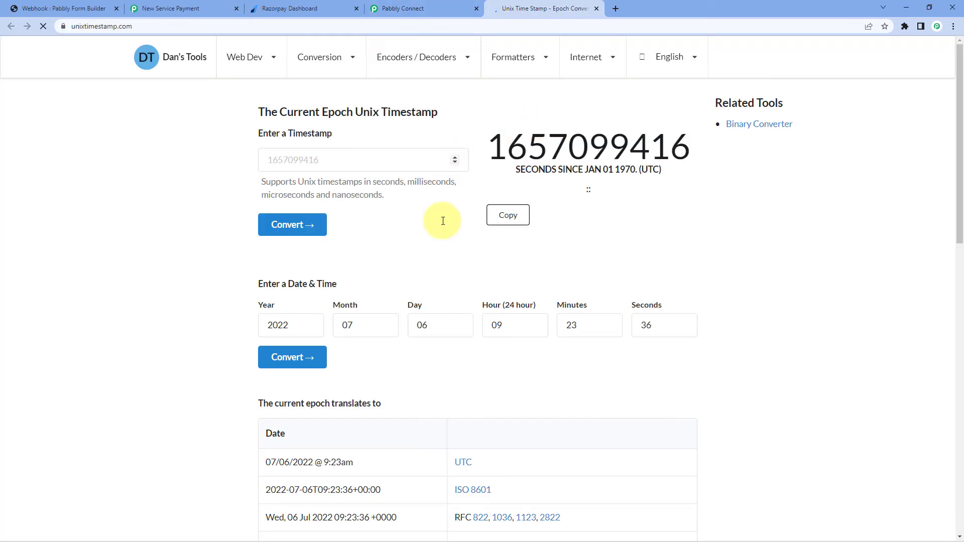
scroll(254, 278, down, 1)
scroll(306, 272, down, 1)
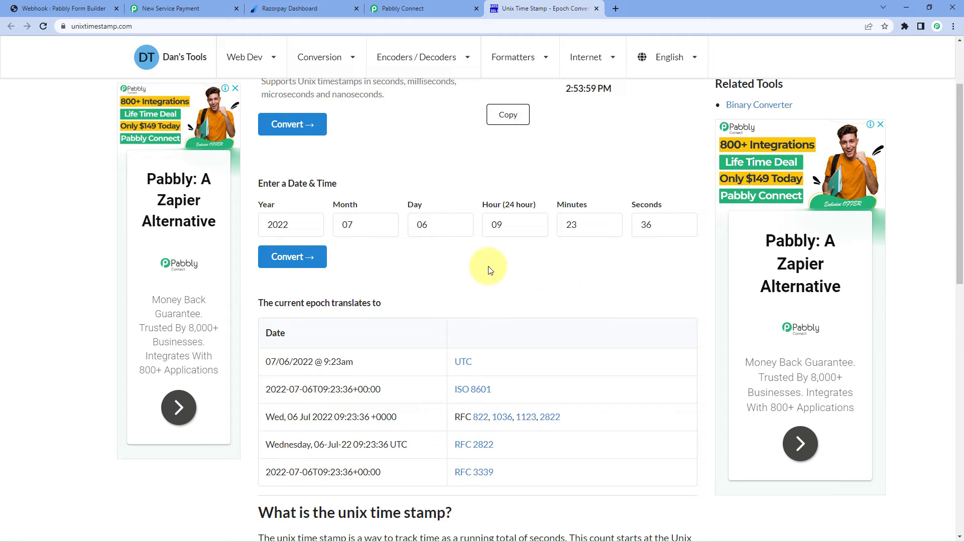
Switch back to the Pabbly Connect workflow tab
click(424, 6)
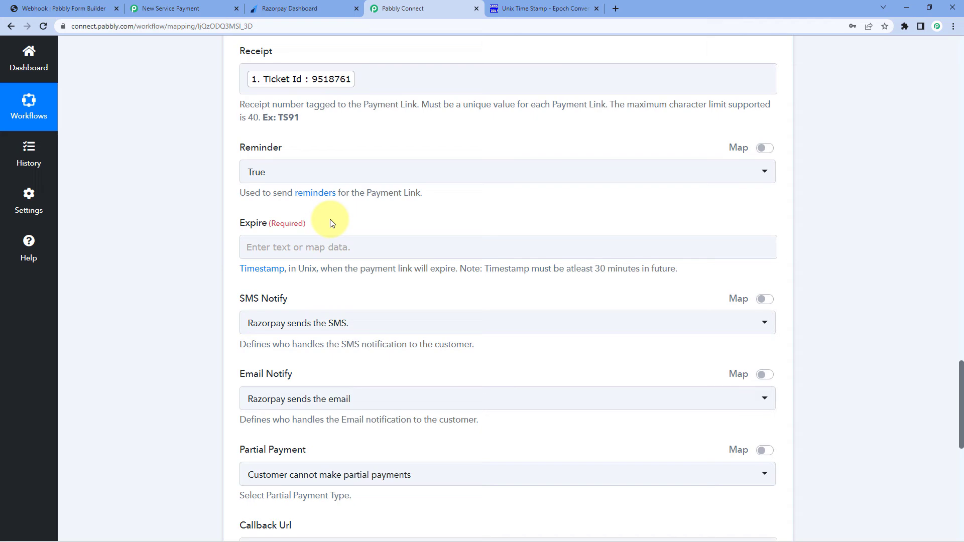
scroll(332, 223, up, 20)
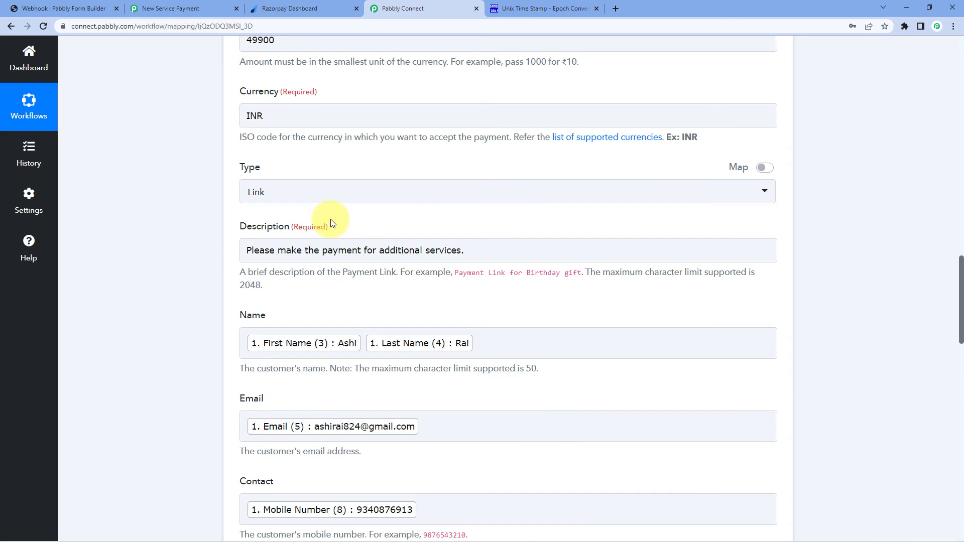
scroll(191, 287, up, 4)
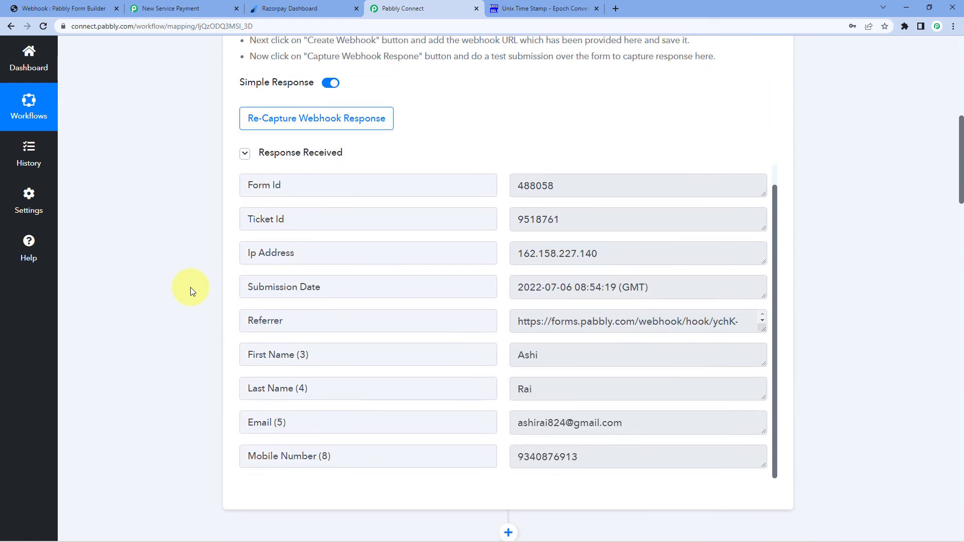
scroll(191, 287, down, 2)
scroll(495, 164, up, 1)
scroll(459, 181, down, 1)
click(577, 198)
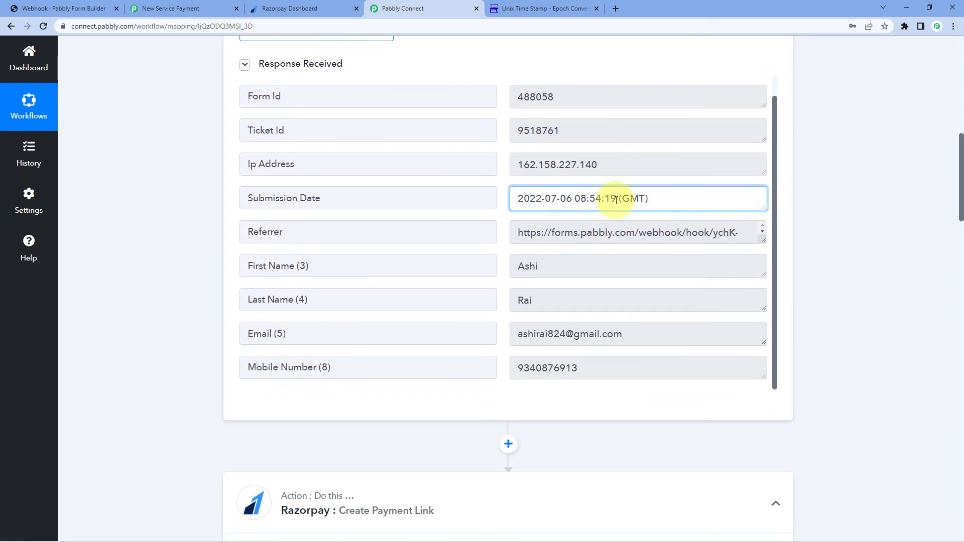
drag(616, 199, 517, 202)
click(500, 190)
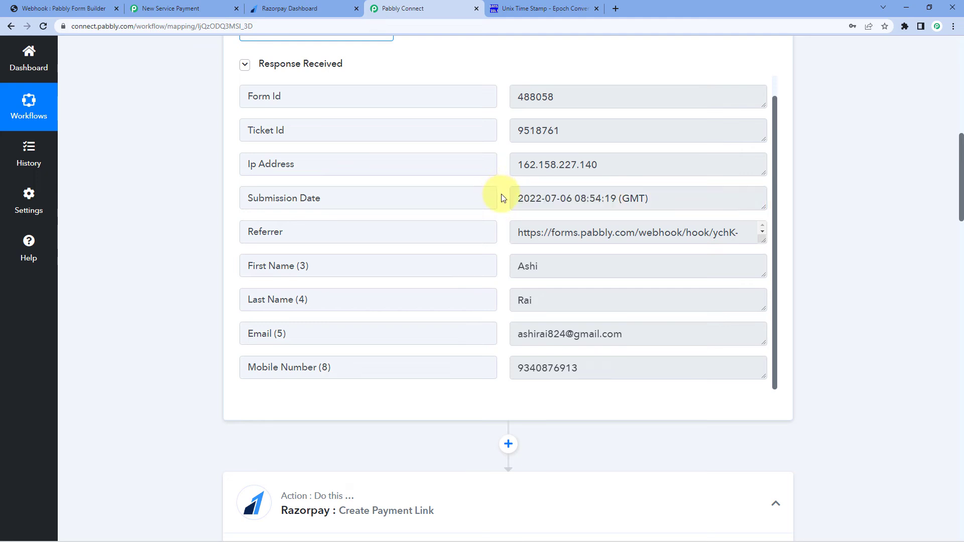
drag(519, 199, 617, 198)
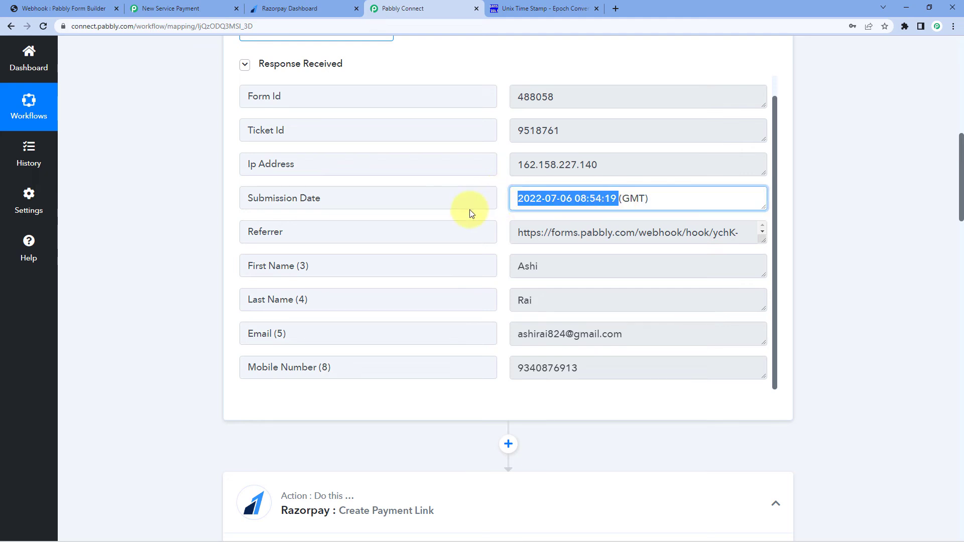
click(502, 206)
scroll(845, 276, down, 3)
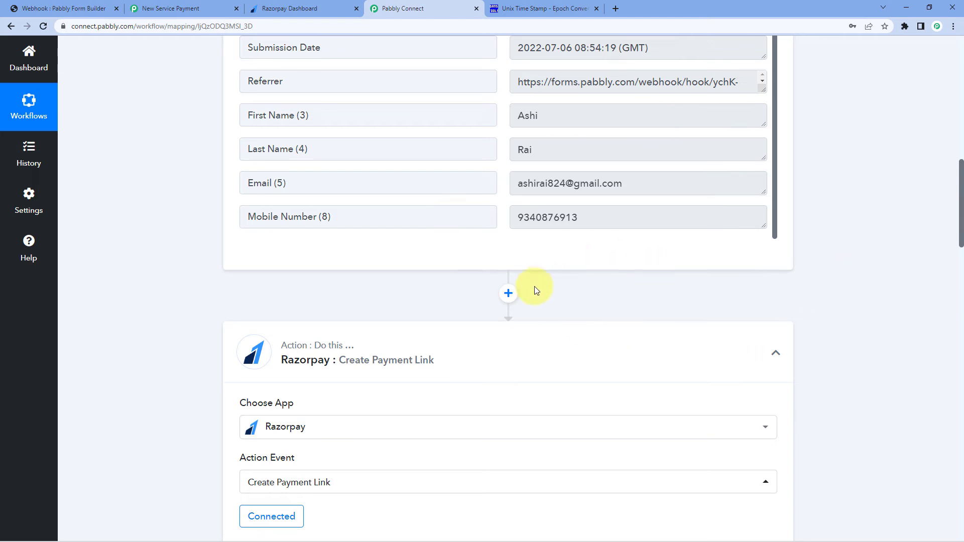
Insert a Date/Time Formatter step with the Add/Subtract Time event before Razorpay, and connect it
click(508, 295)
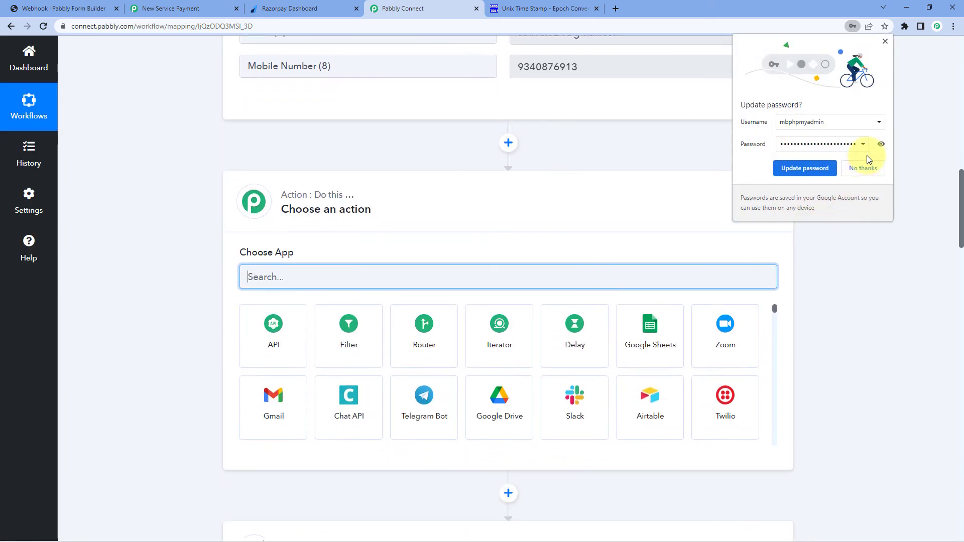
click(863, 171)
text(Dat)
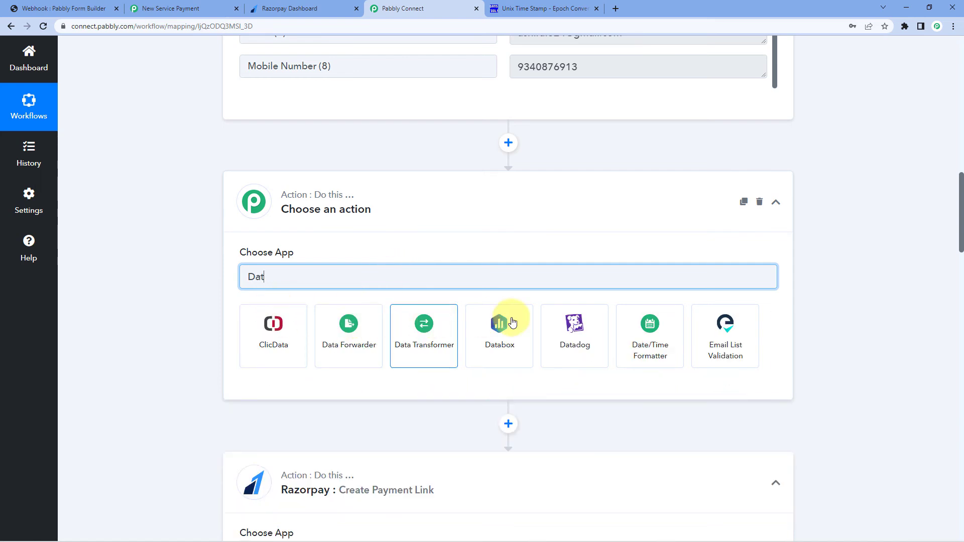
click(648, 321)
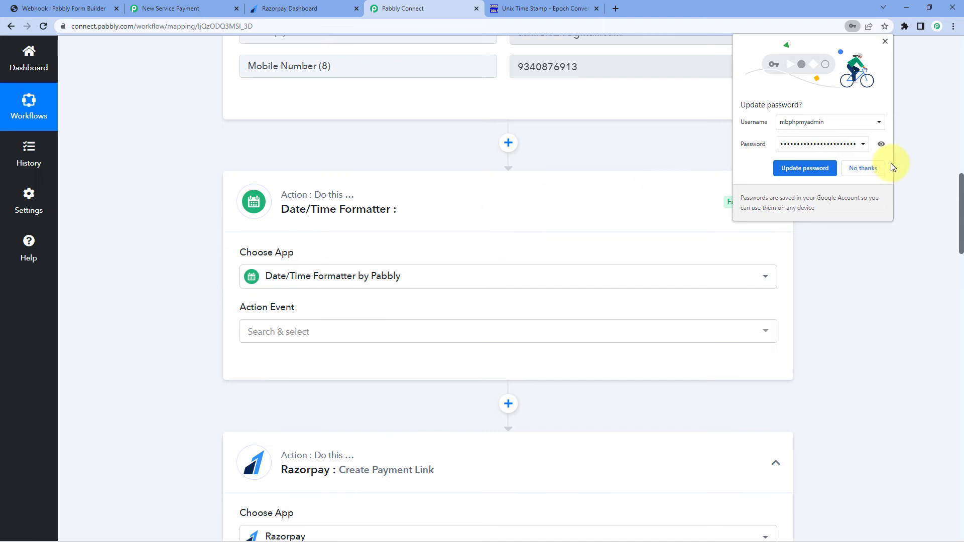
click(875, 168)
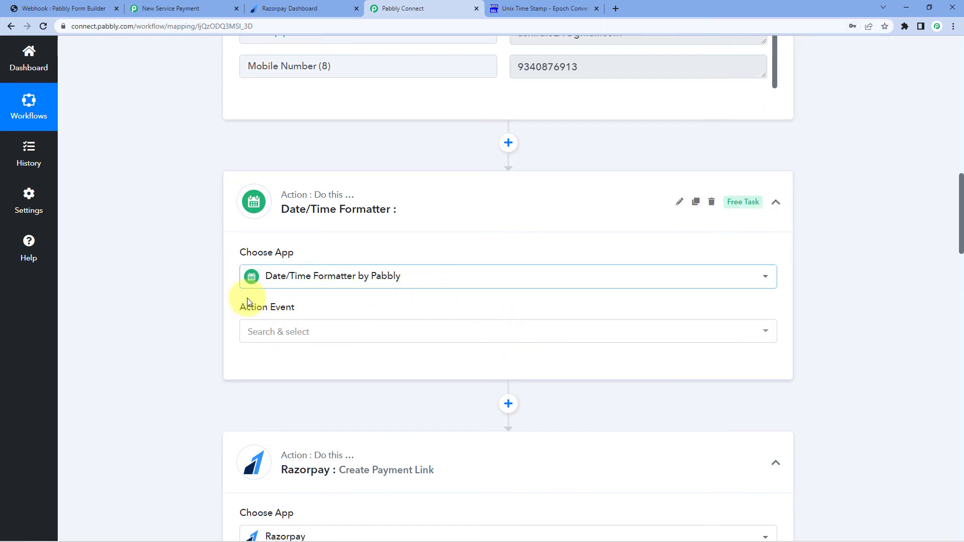
click(320, 331)
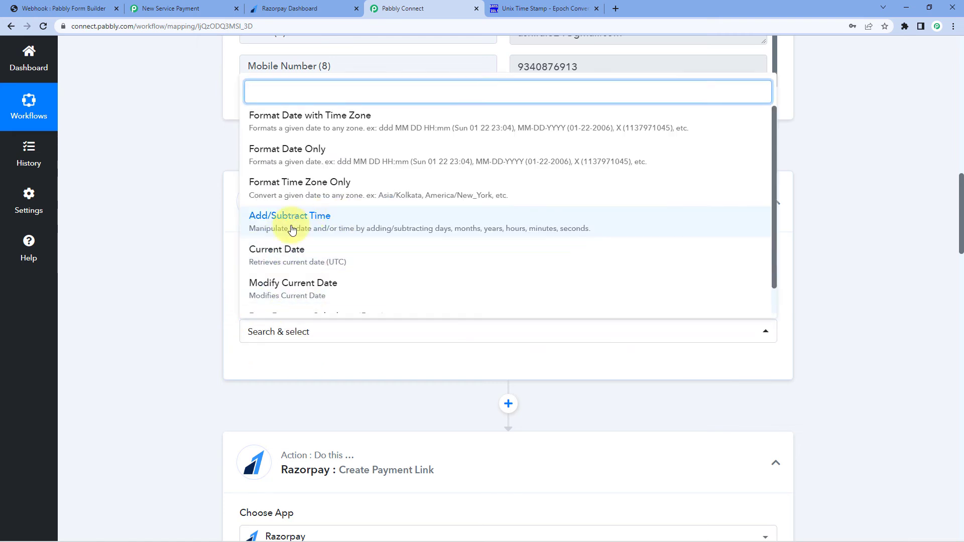
click(353, 231)
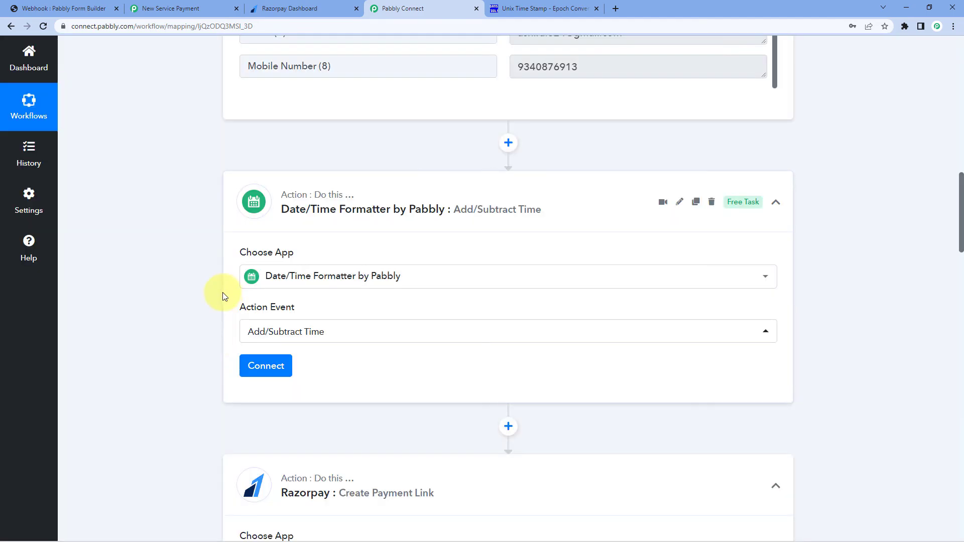
click(265, 369)
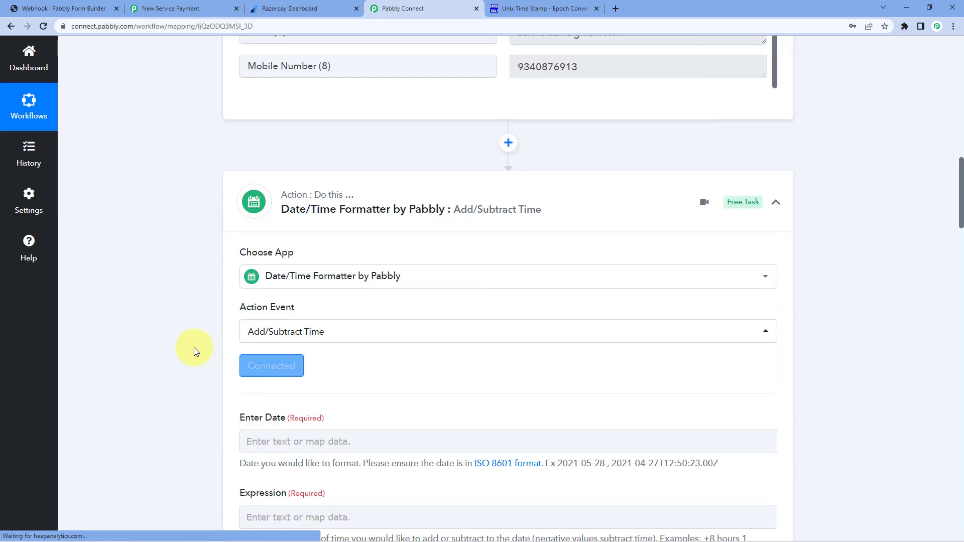
Map the form's Submission Date into the Enter Date field
scroll(194, 347, down, 2)
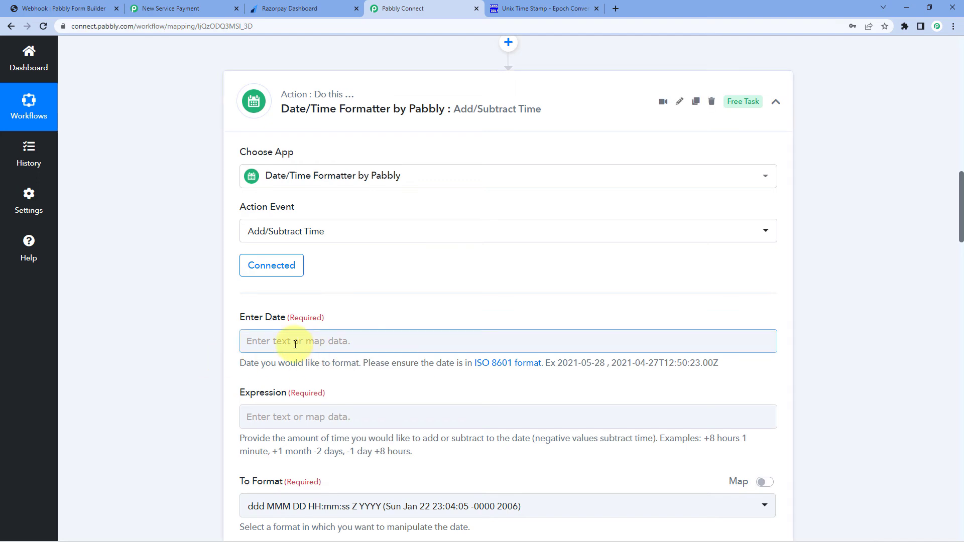
scroll(339, 297, up, 9)
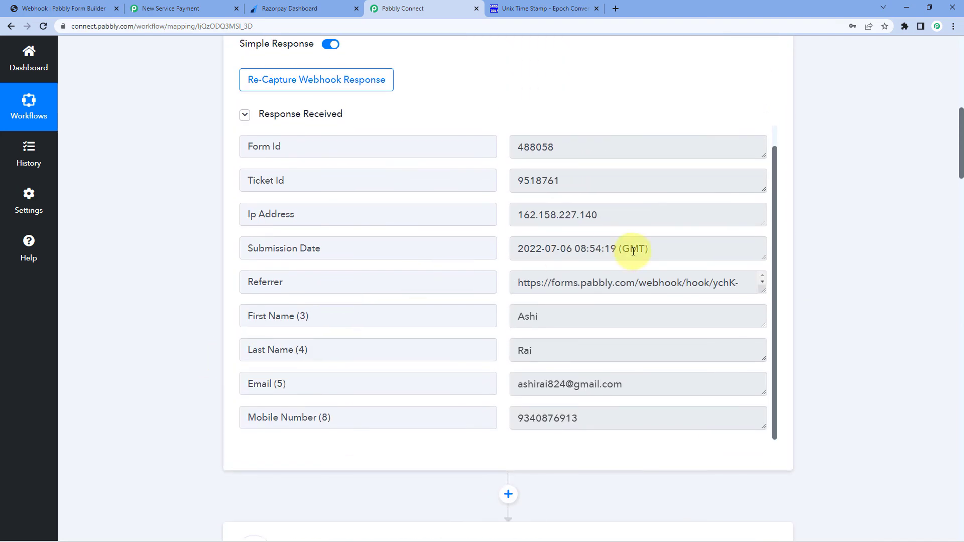
click(606, 242)
key(ctrl+a)
click(522, 242)
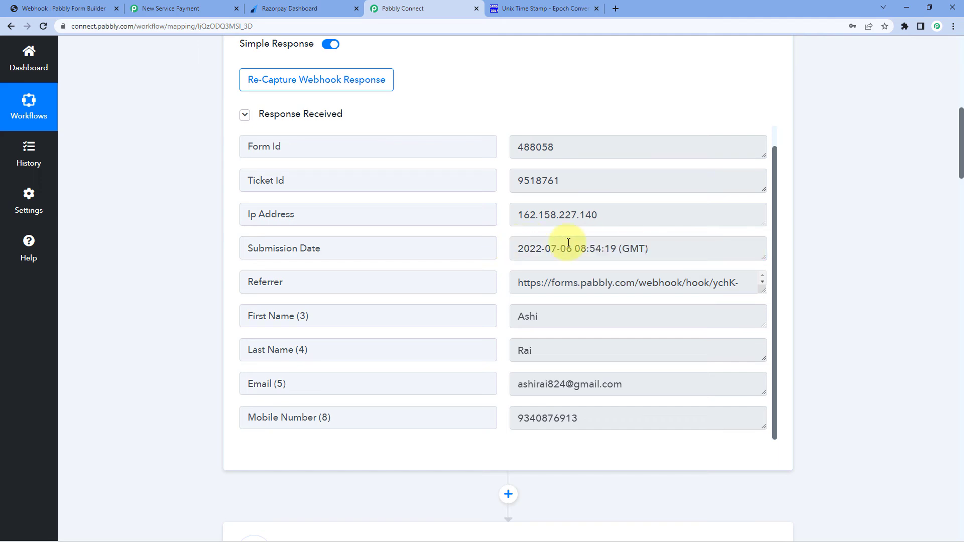
scroll(335, 322, down, 4)
scroll(335, 322, down, 5)
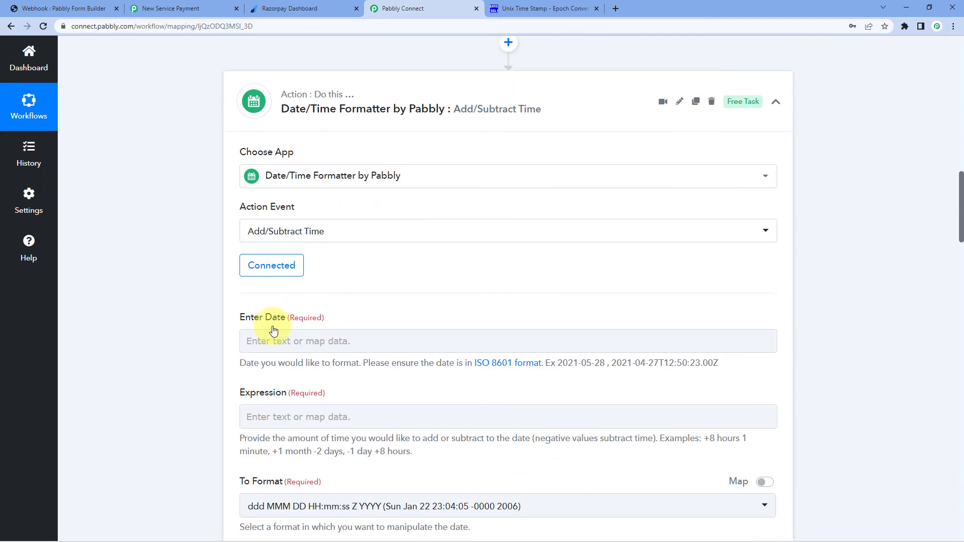
click(263, 347)
scroll(170, 332, down, 2)
click(362, 332)
scroll(319, 339, down, 2)
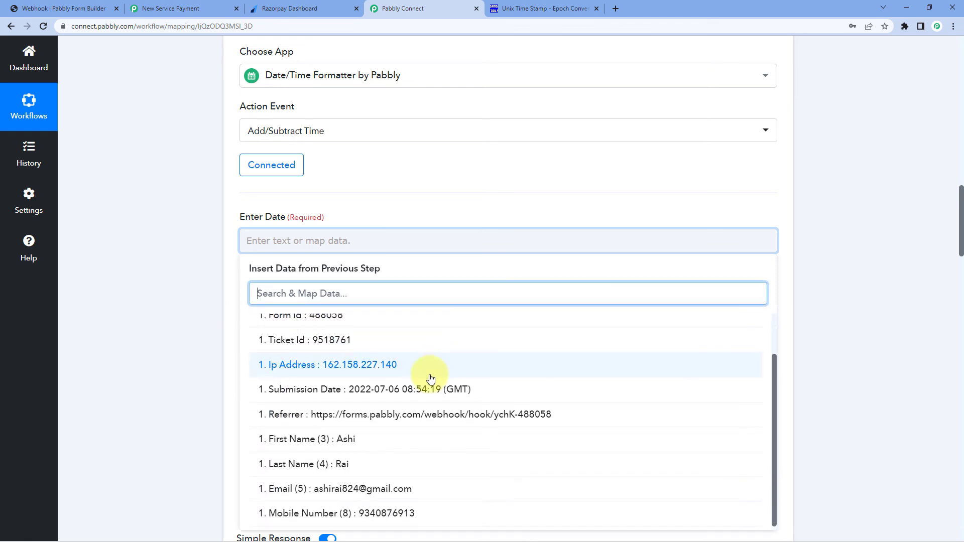
click(365, 388)
click(203, 286)
Set the Expression to '+2 hours'
scroll(203, 286, down, 1)
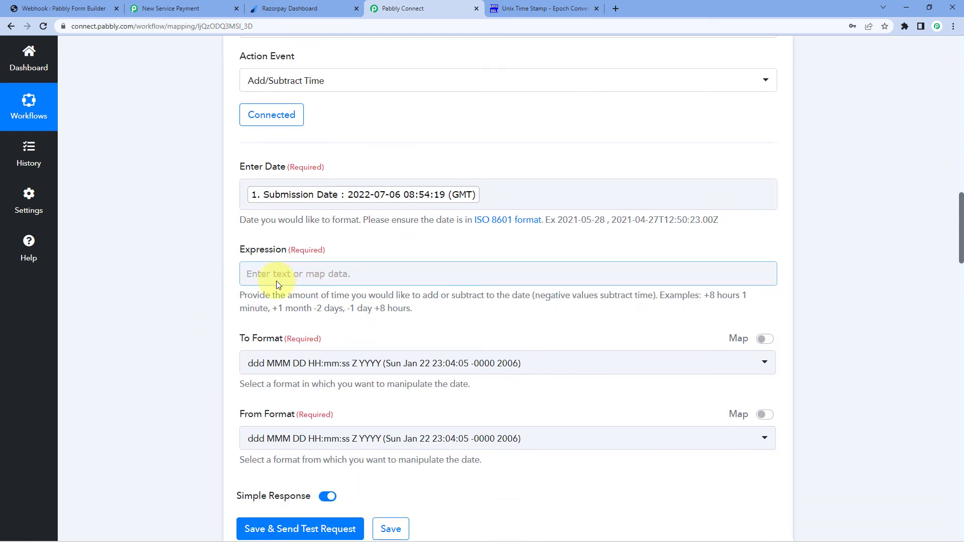
click(319, 272)
text(+2)
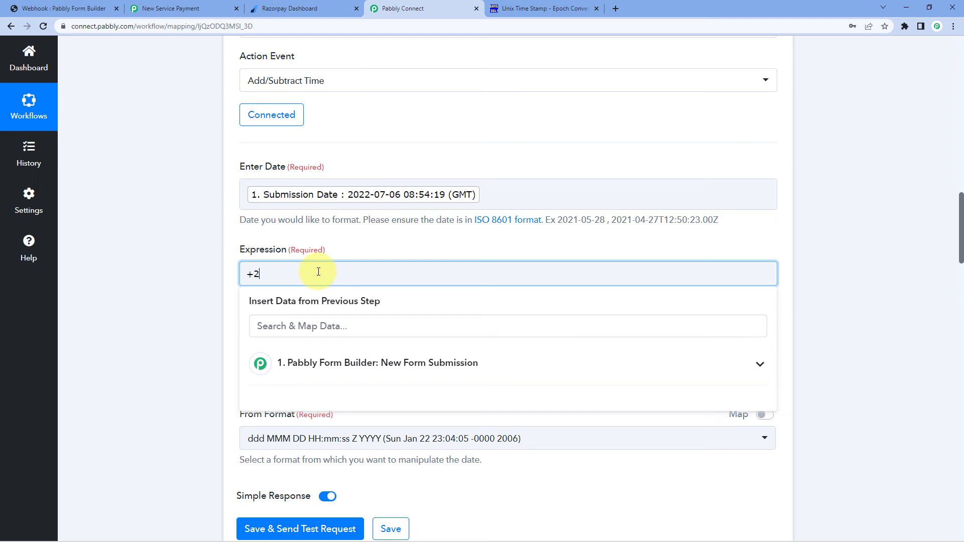
text( hours)
click(180, 275)
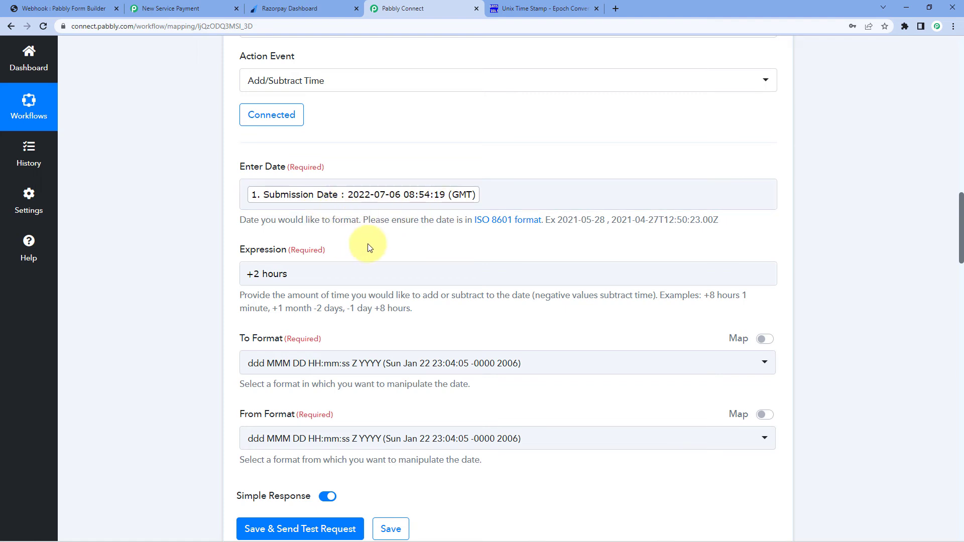
scroll(367, 249, down, 1)
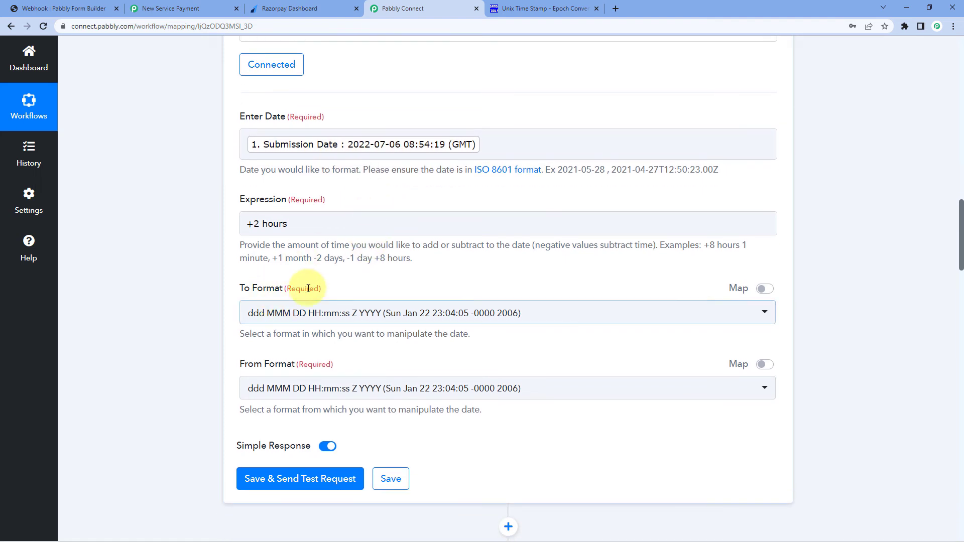
Set the formatter's output format to Unix timestamp (X)
click(371, 312)
scroll(419, 229, down, 2)
scroll(419, 228, down, 3)
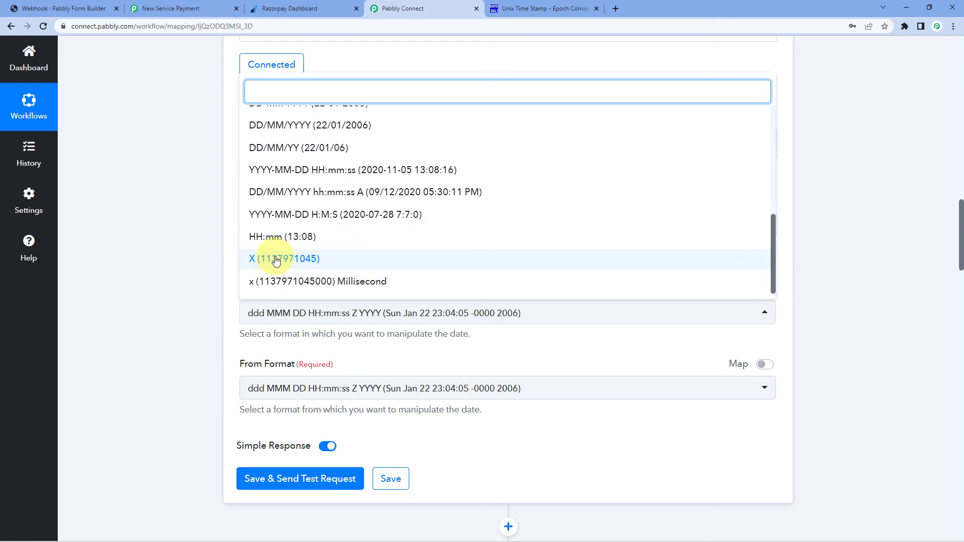
click(312, 262)
scroll(178, 319, down, 8)
scroll(177, 318, down, 10)
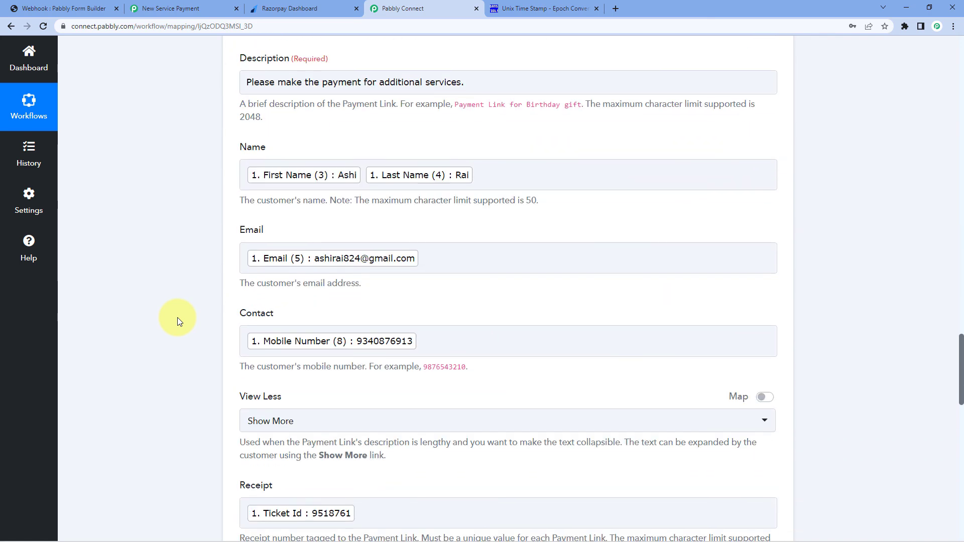
scroll(231, 402, down, 4)
scroll(226, 400, down, 3)
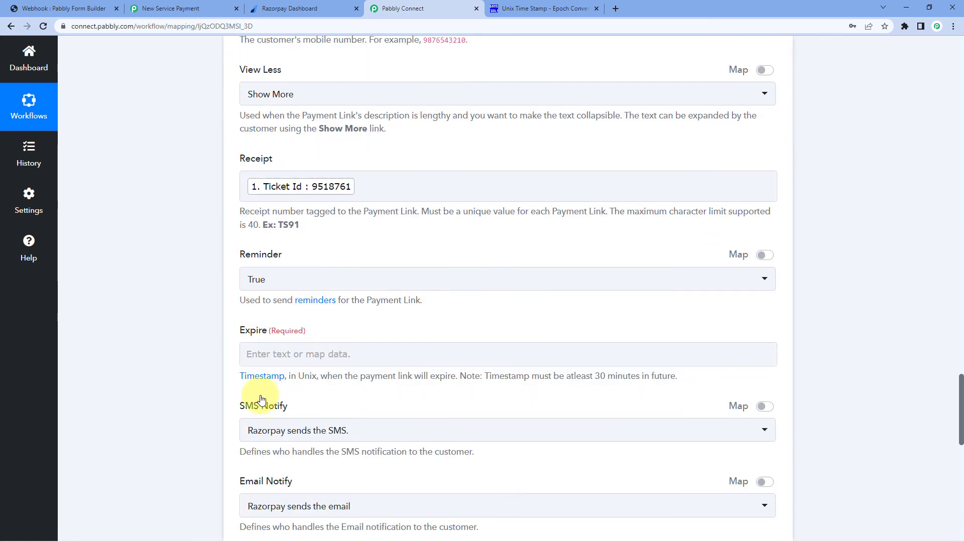
scroll(200, 318, up, 20)
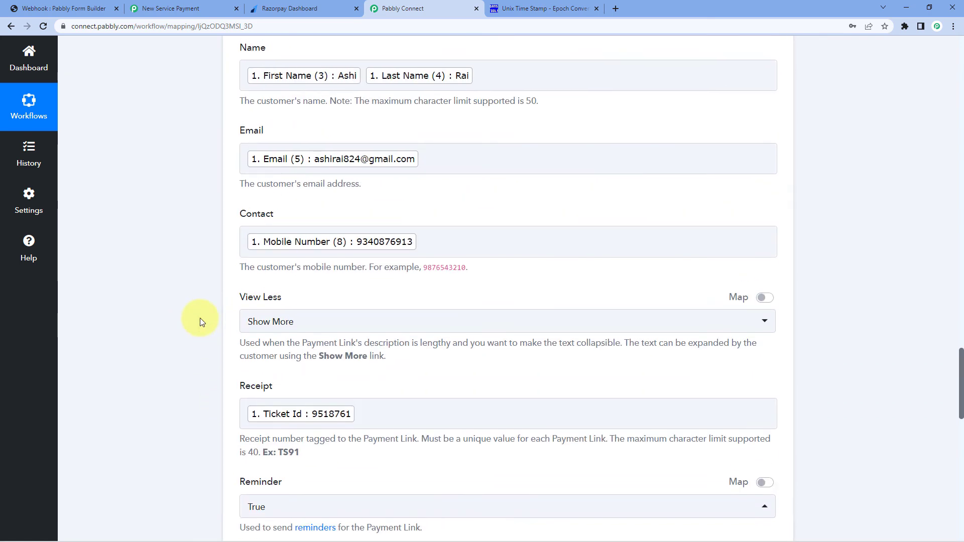
scroll(200, 318, up, 4)
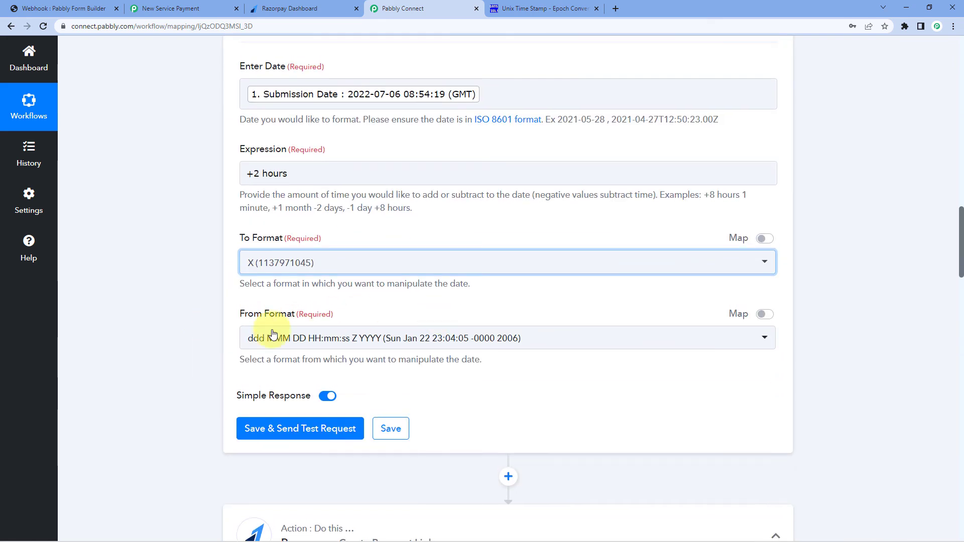
scroll(396, 315, up, 2)
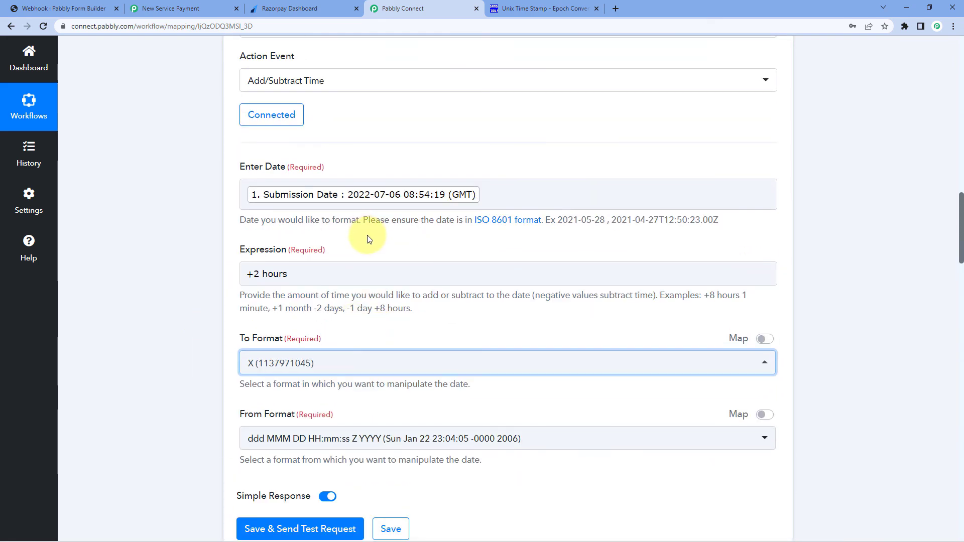
scroll(371, 229, down, 1)
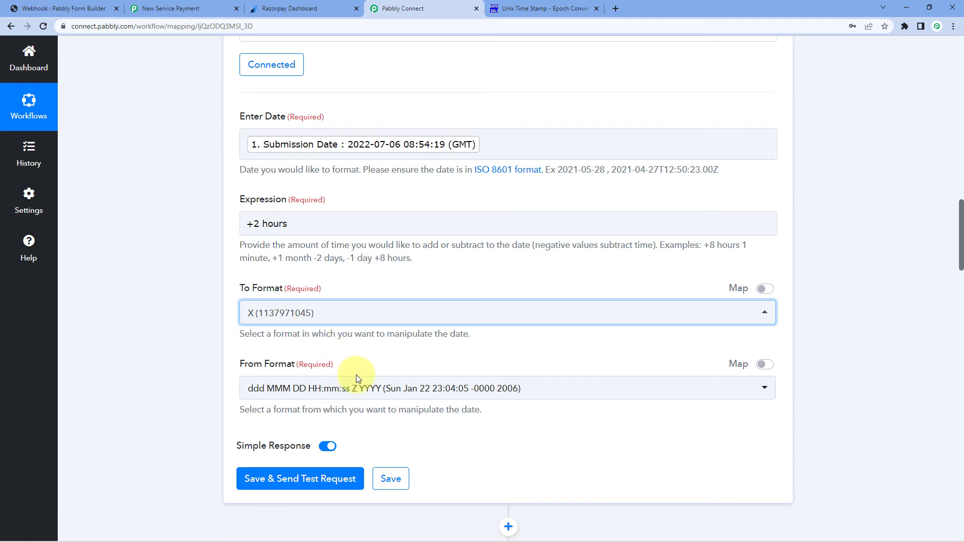
Set the source format to YYYY-MM-DD HH:mm:ss Z, then save and send a test request
click(355, 389)
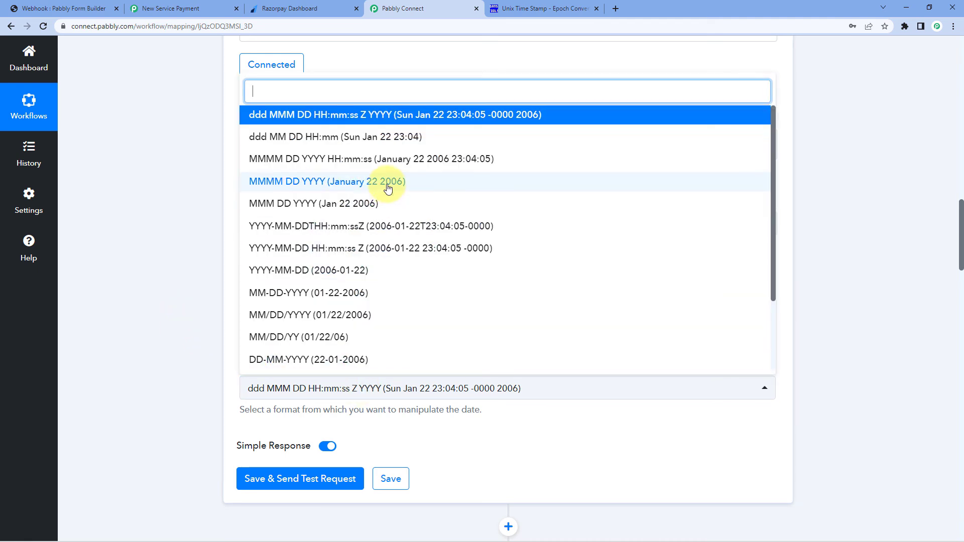
scroll(387, 191, down, 1)
scroll(379, 213, down, 2)
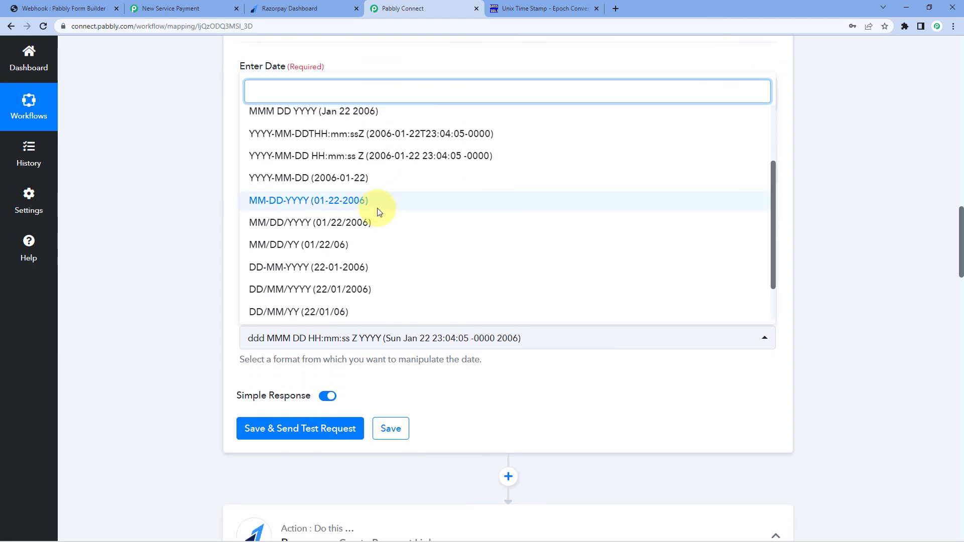
scroll(379, 211, up, 1)
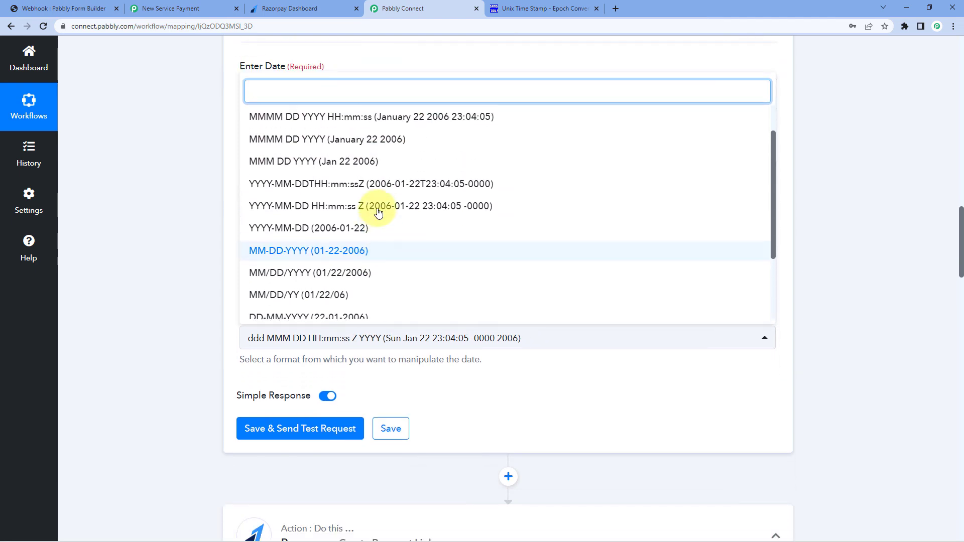
click(352, 207)
scroll(211, 249, down, 2)
click(331, 332)
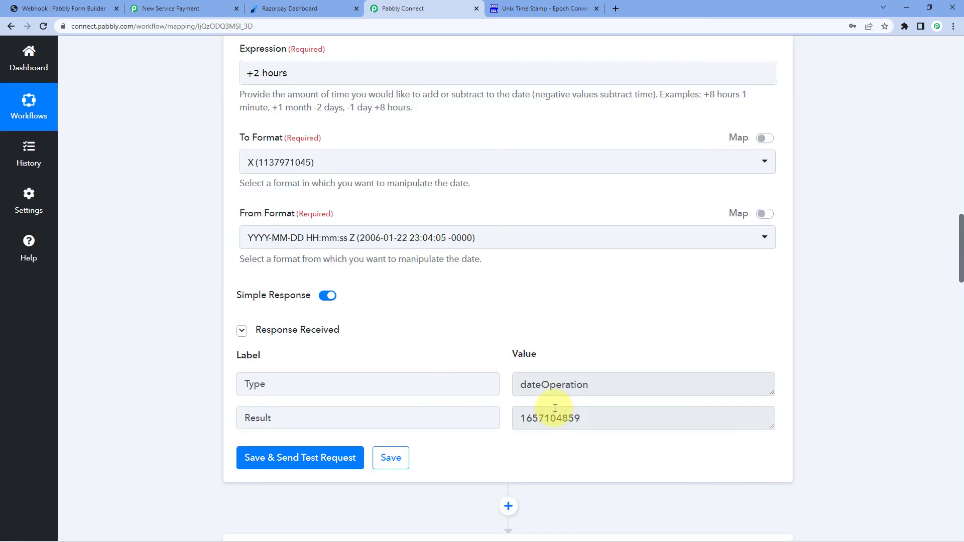
click(557, 417)
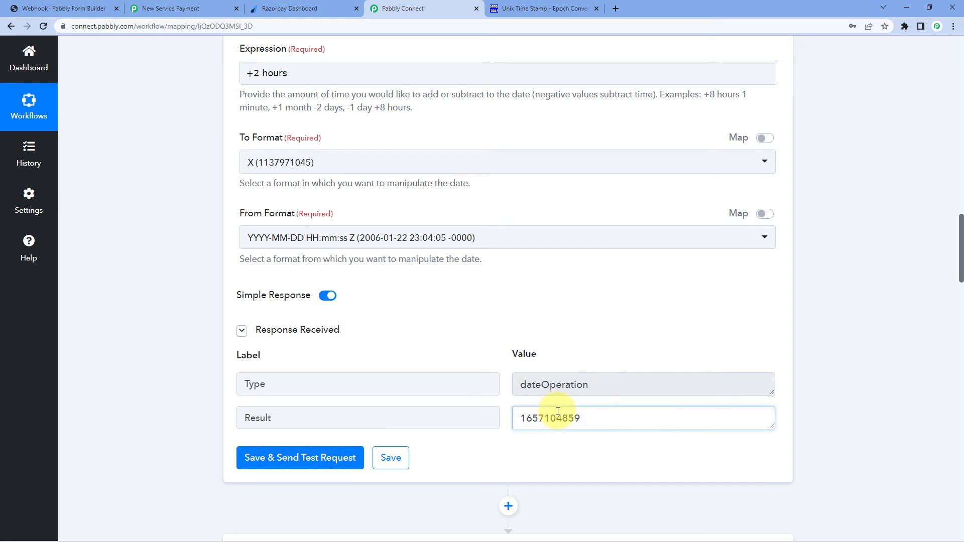
drag(589, 416, 493, 420)
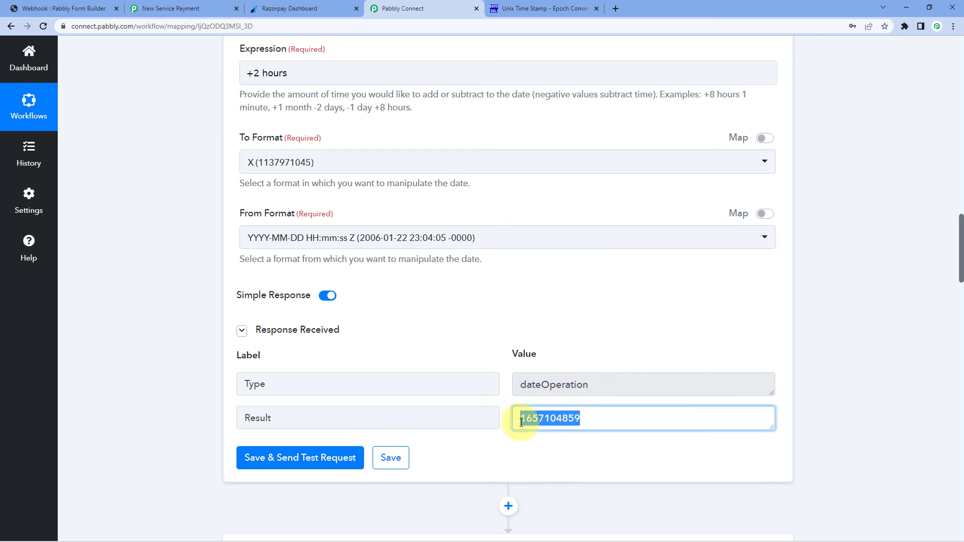
scroll(475, 359, up, 2)
click(488, 406)
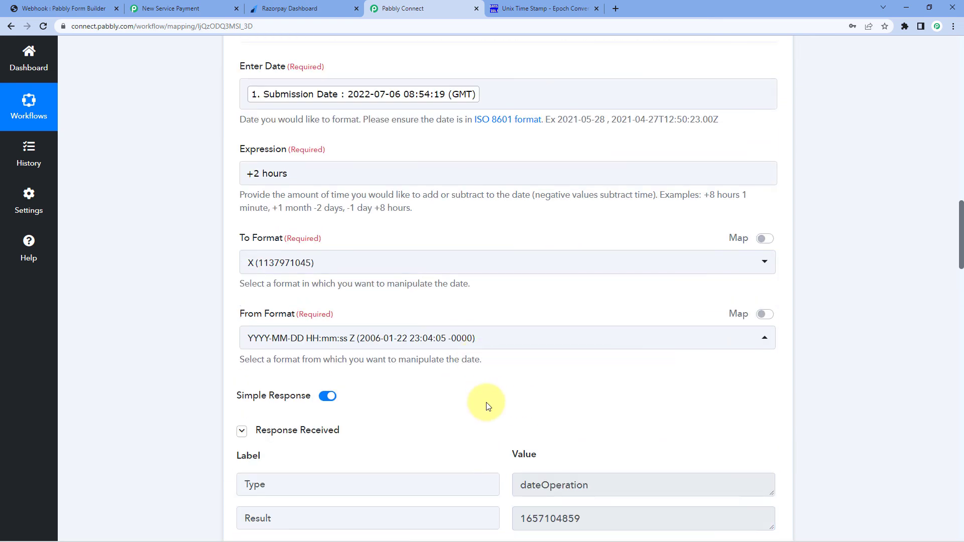
scroll(487, 406, up, 2)
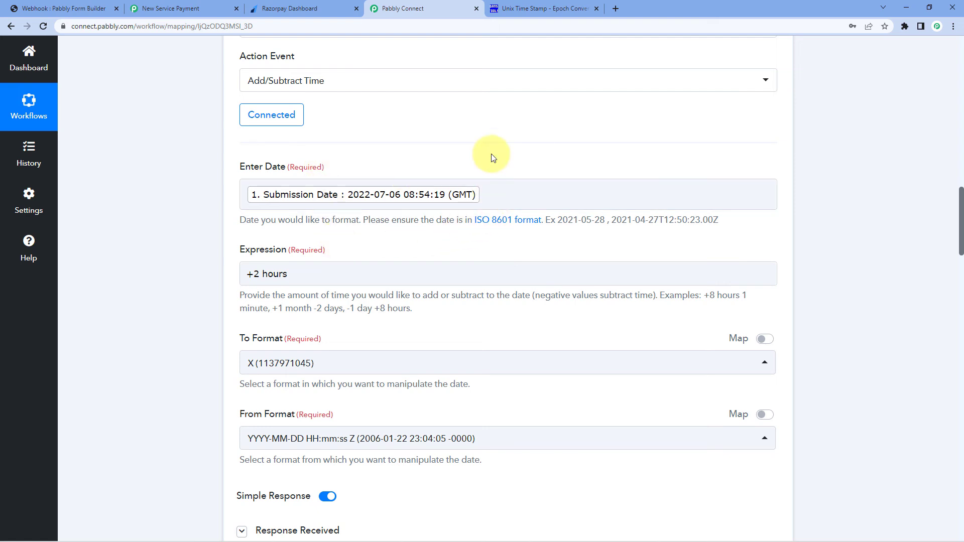
drag(293, 272, 215, 273)
click(217, 275)
scroll(284, 236, down, 2)
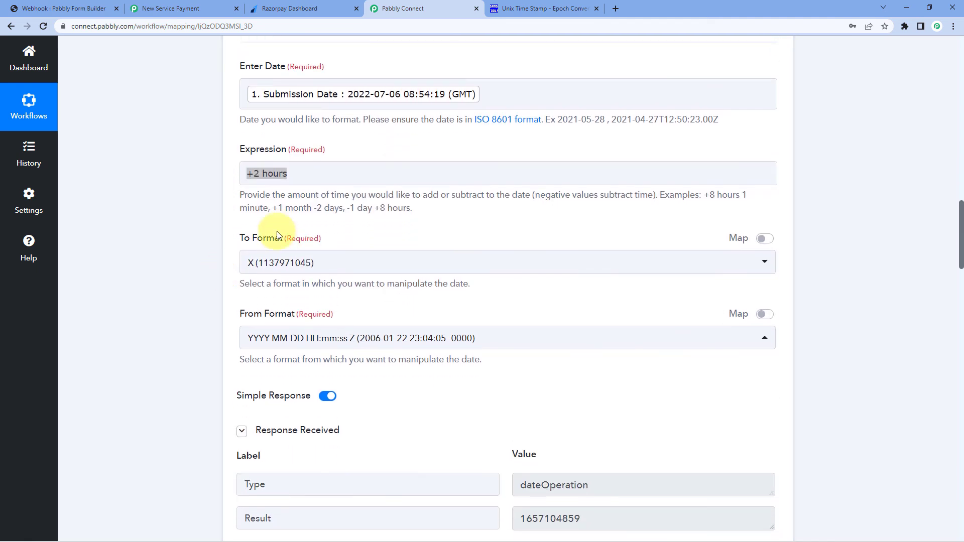
scroll(447, 349, down, 3)
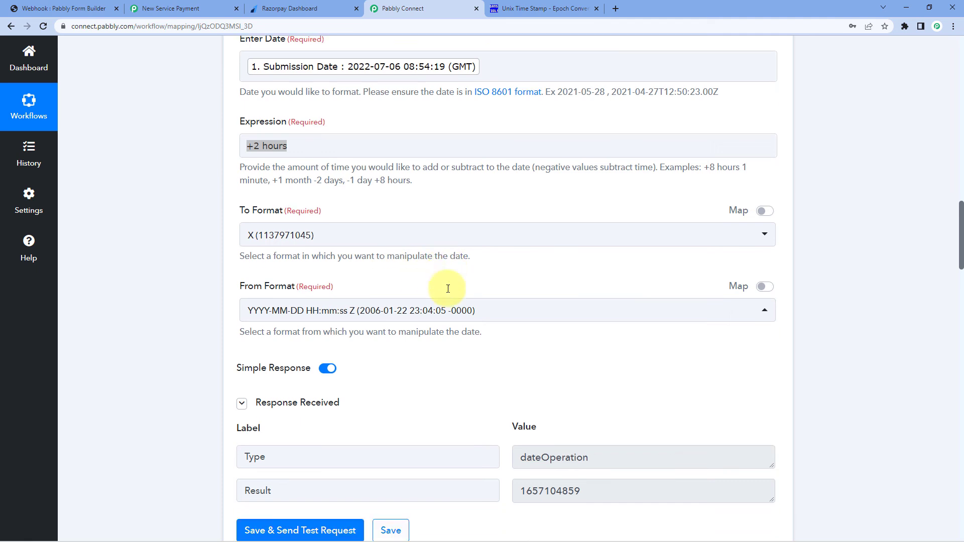
click(590, 367)
drag(626, 369, 510, 368)
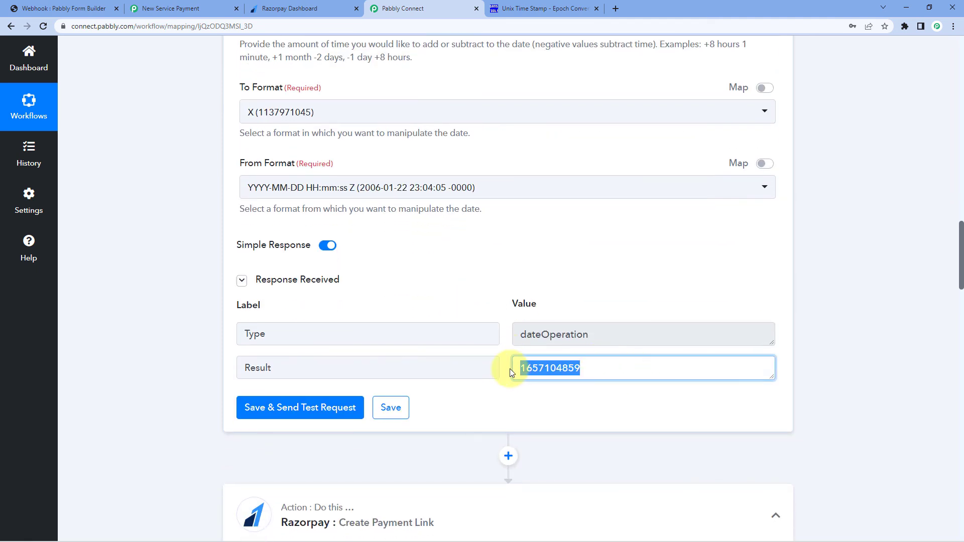
click(507, 347)
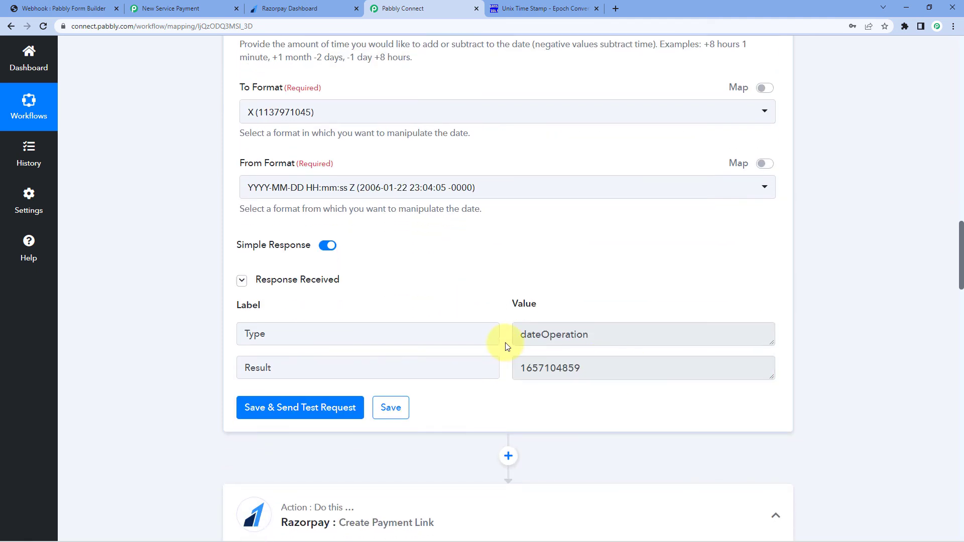
scroll(605, 273, down, 2)
scroll(564, 282, down, 5)
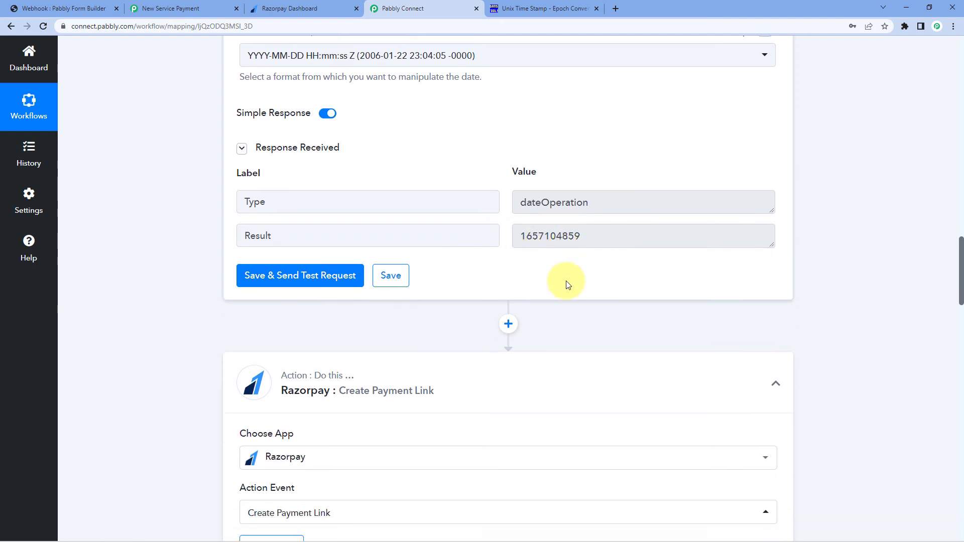
scroll(560, 285, down, 17)
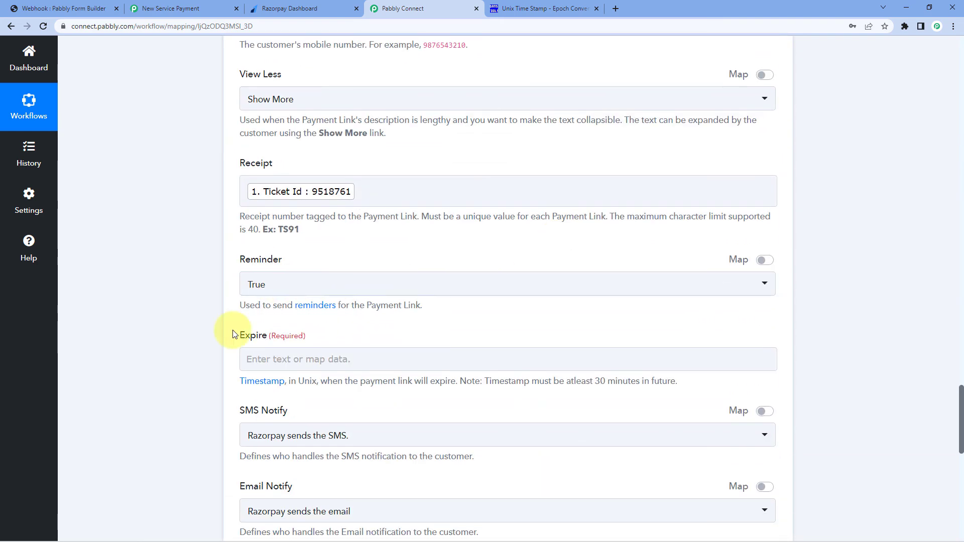
click(261, 252)
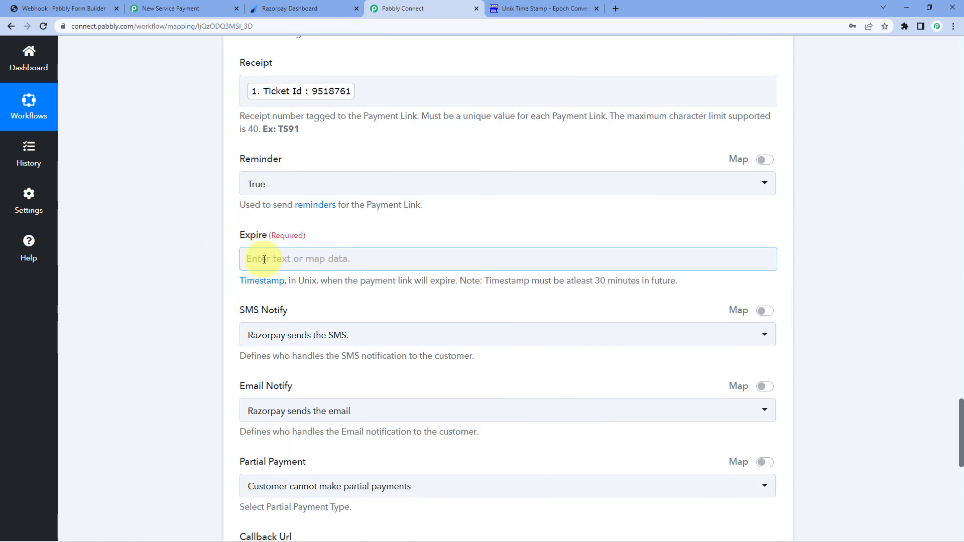
click(264, 260)
click(252, 260)
click(252, 259)
scroll(252, 261, down, 1)
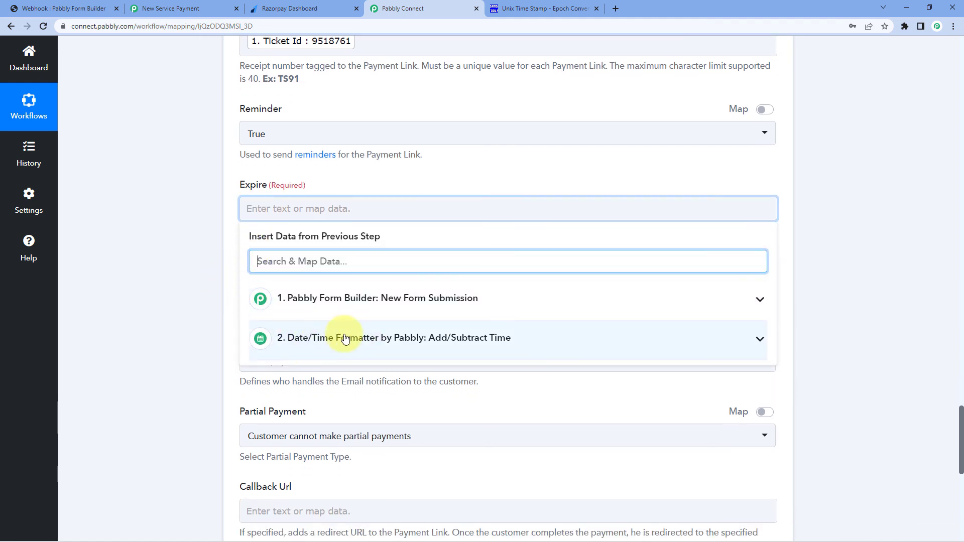
click(317, 340)
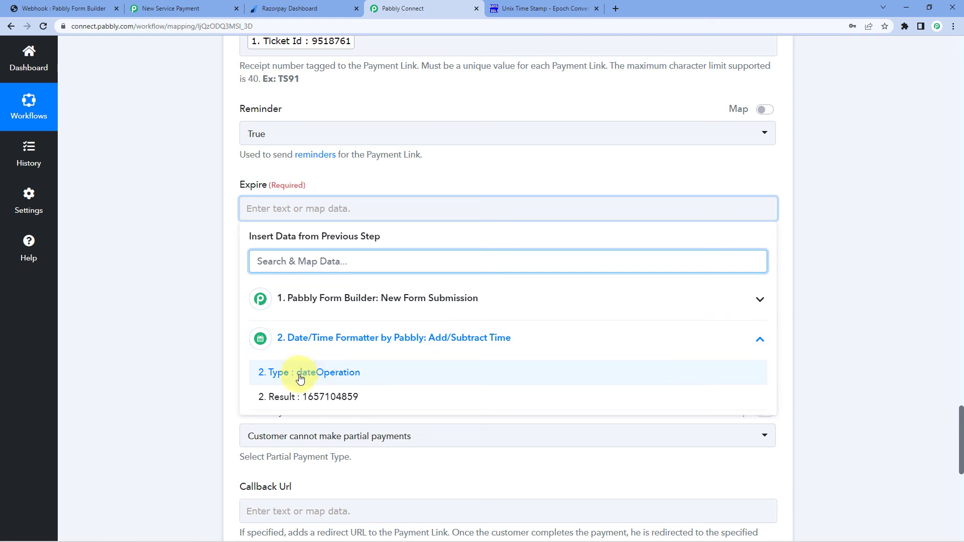
click(302, 398)
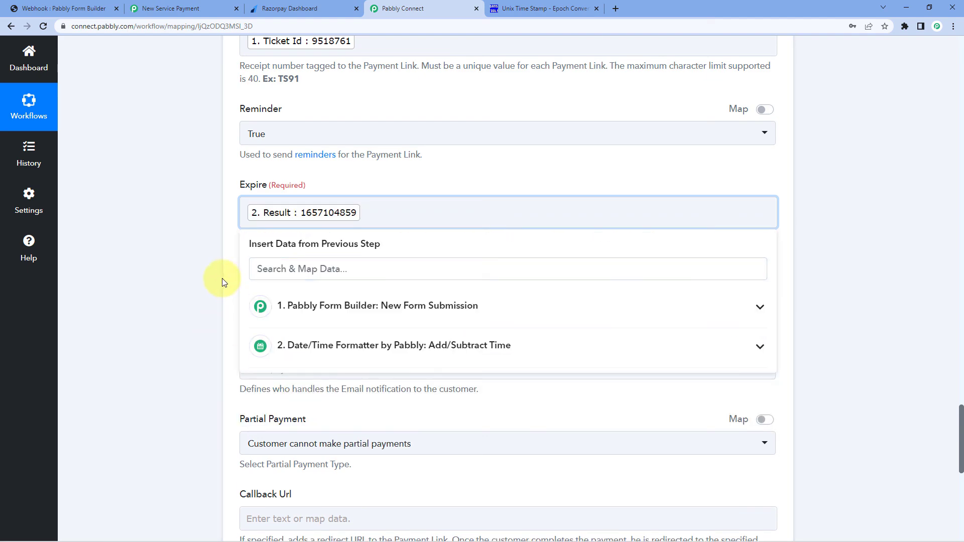
click(222, 278)
scroll(249, 218, down, 2)
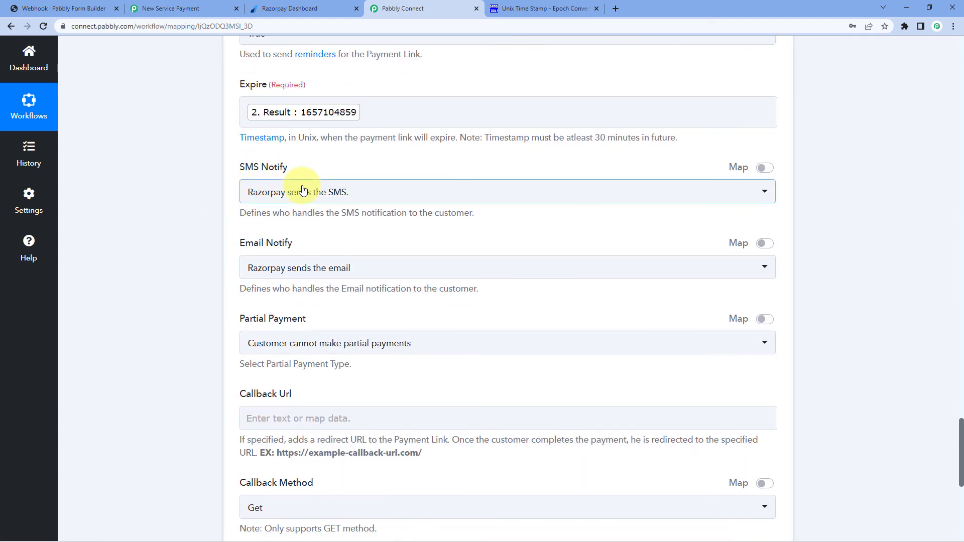
Review the SMS notification and Partial Payment options, leaving both at their defaults
click(358, 196)
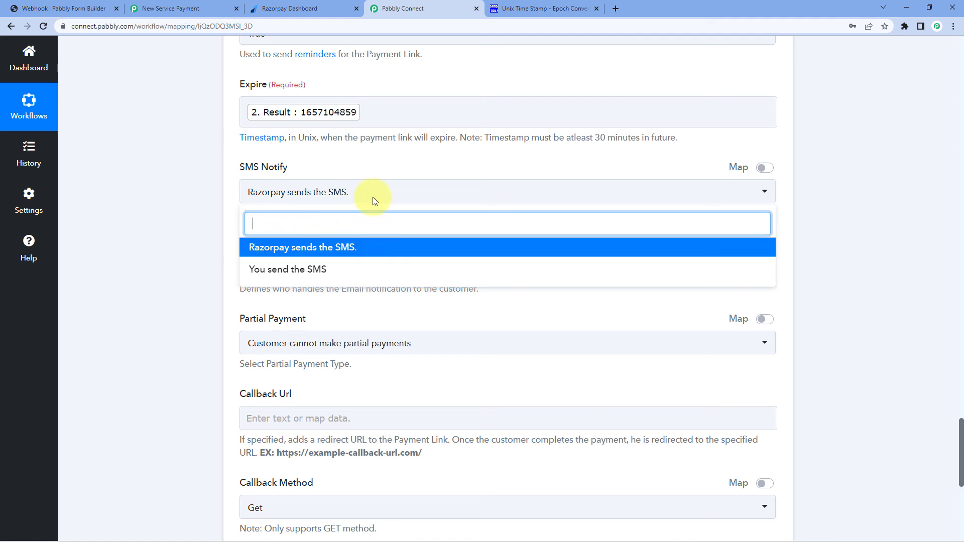
click(327, 157)
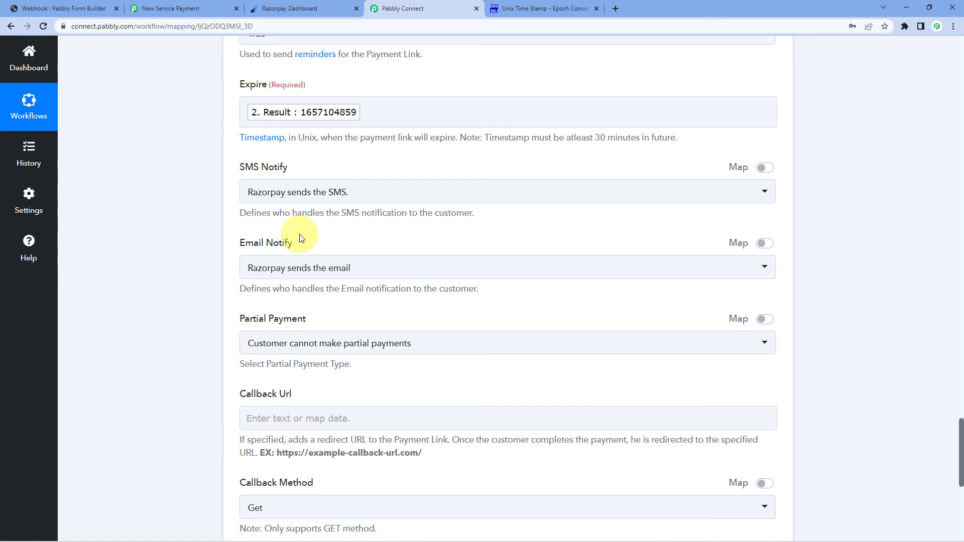
click(322, 193)
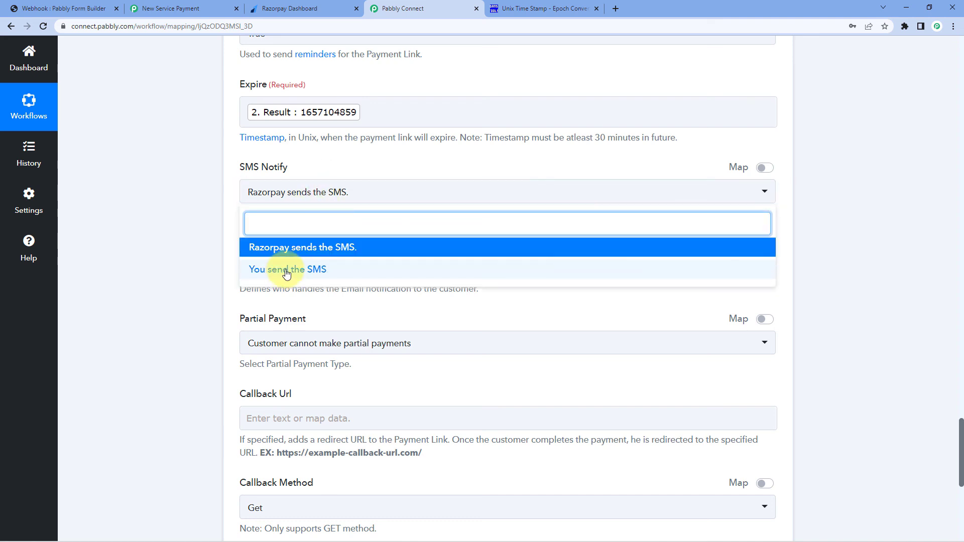
click(208, 243)
scroll(210, 280, down, 1)
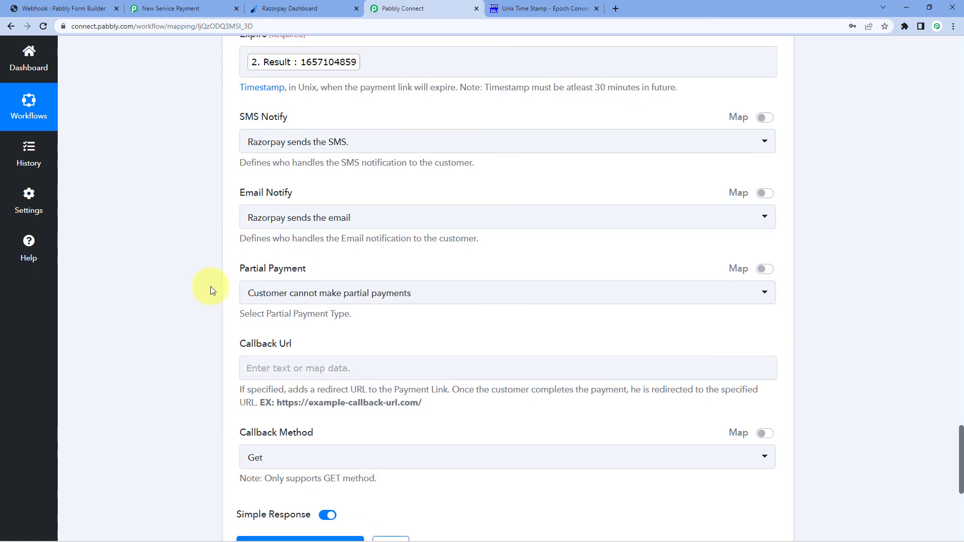
scroll(281, 264, down, 1)
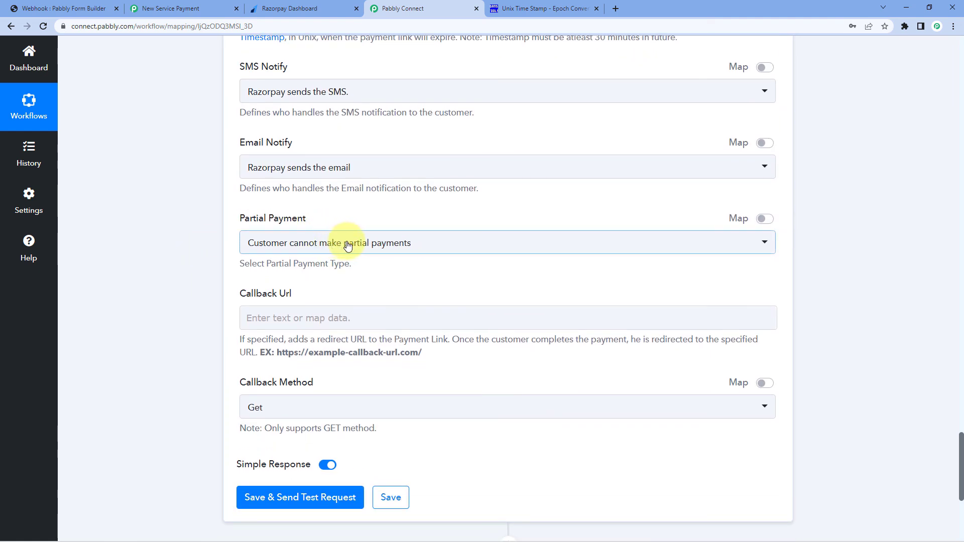
click(348, 245)
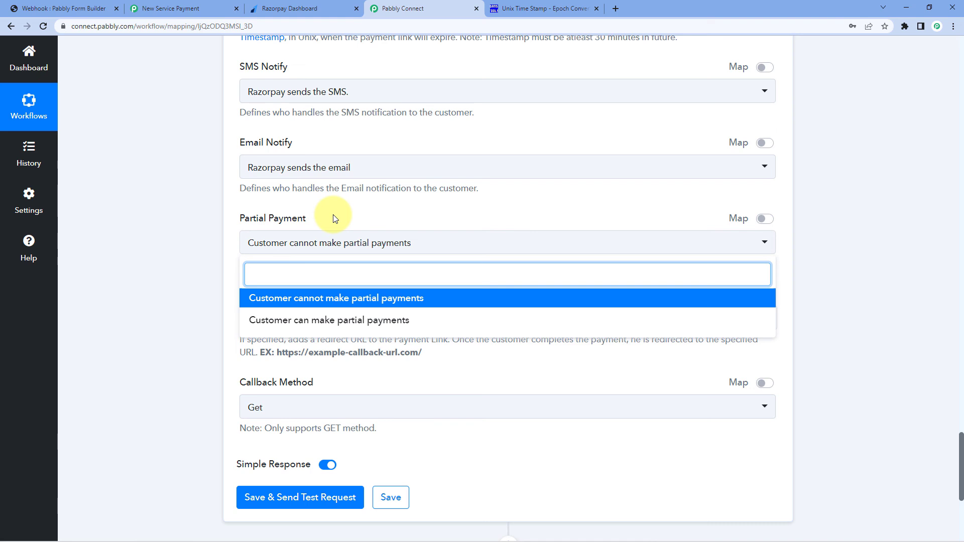
click(285, 300)
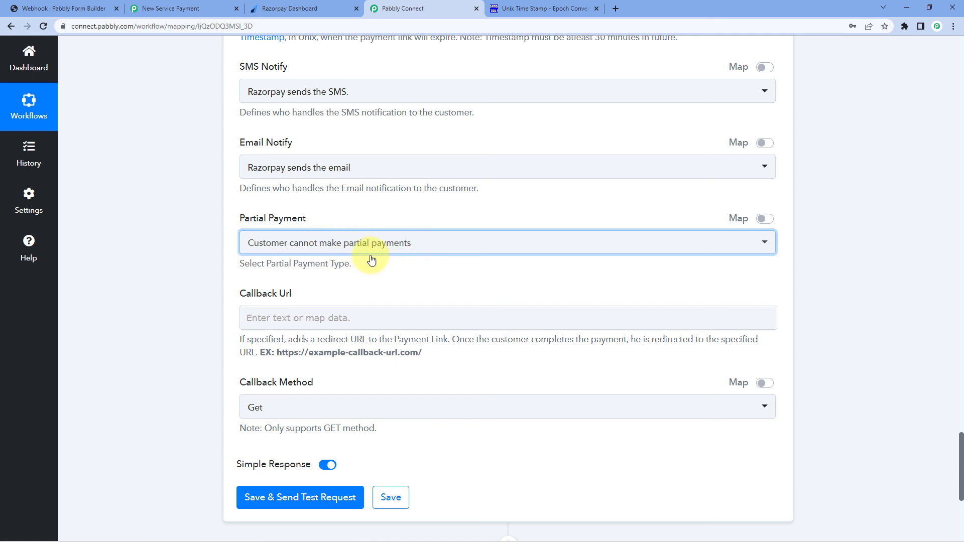
click(366, 270)
Leave Callback Url blank, then save the Razorpay step and send a test request
click(290, 311)
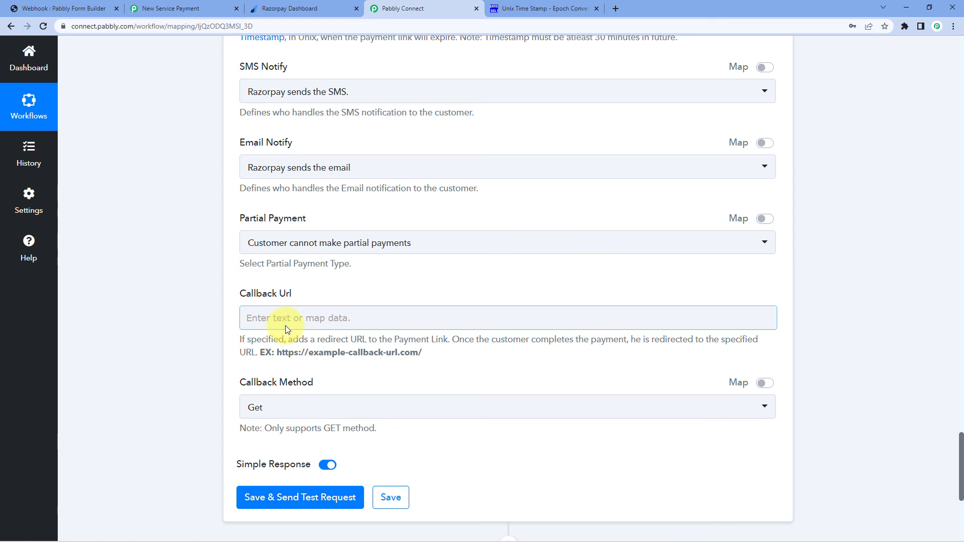
click(289, 317)
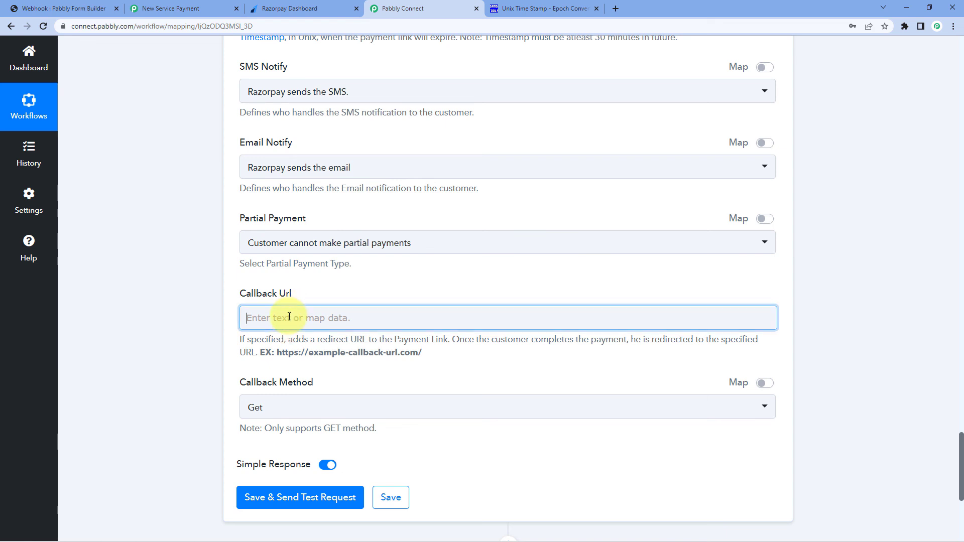
click(302, 301)
click(271, 320)
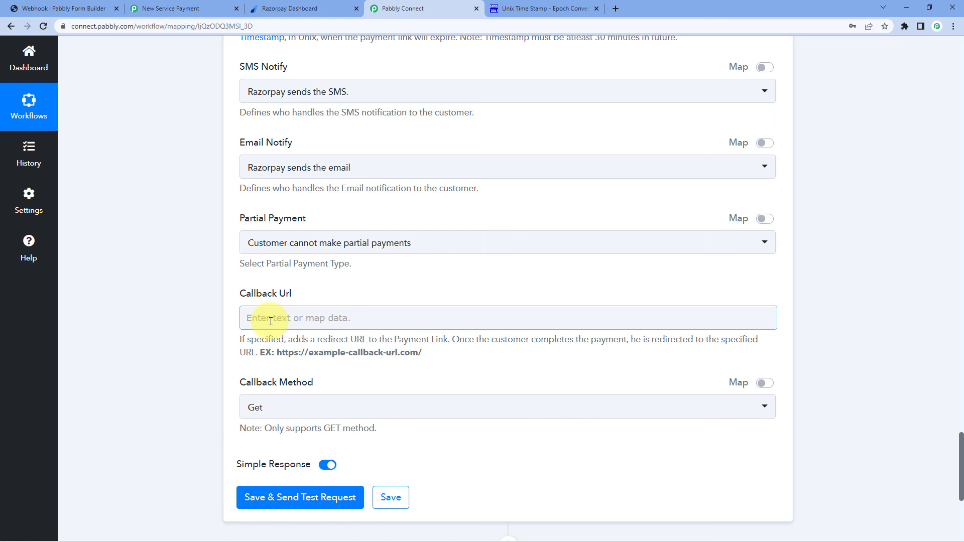
click(236, 308)
scroll(236, 308, down, 2)
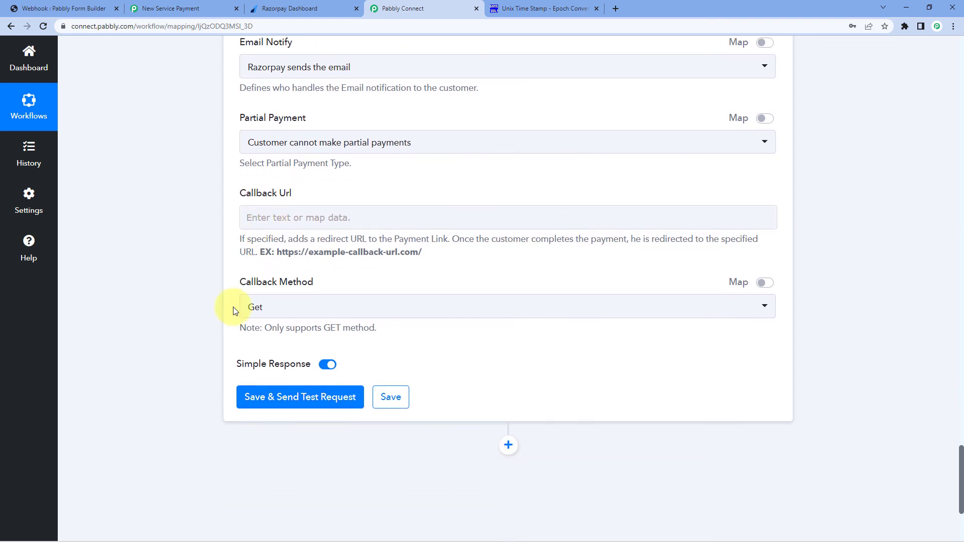
click(351, 395)
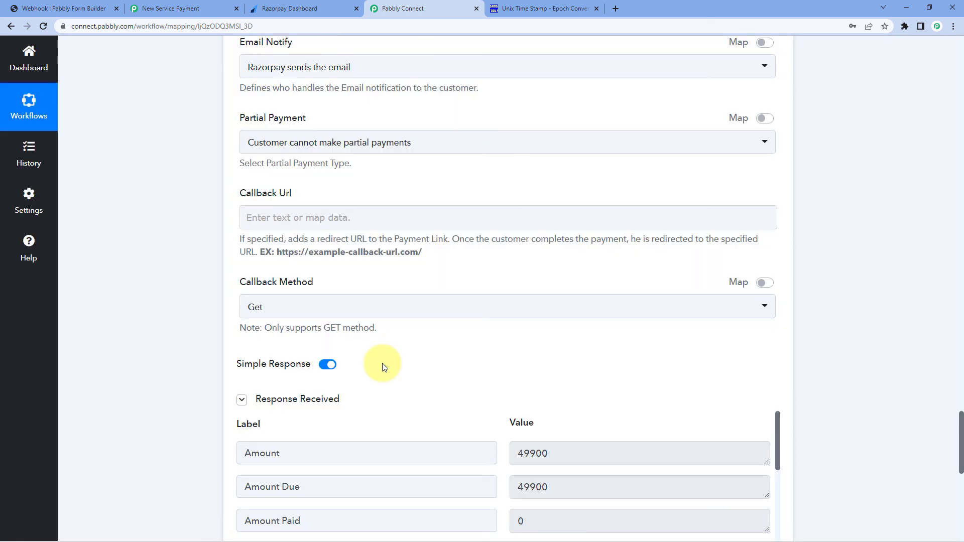
Copy the Short Url payment link from the Razorpay test response and open a new browser tab
scroll(382, 363, down, 2)
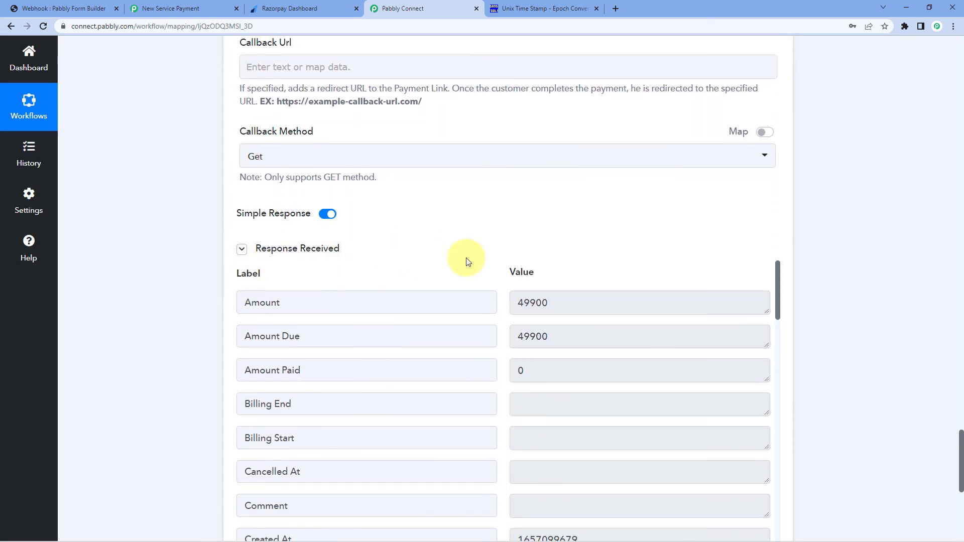
scroll(463, 258, down, 1)
scroll(490, 312, down, 8)
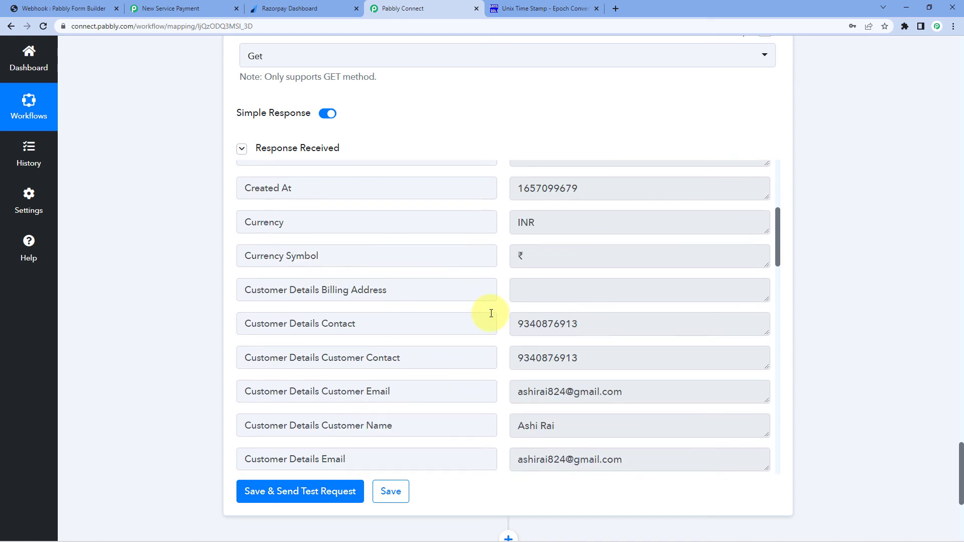
scroll(492, 314, down, 7)
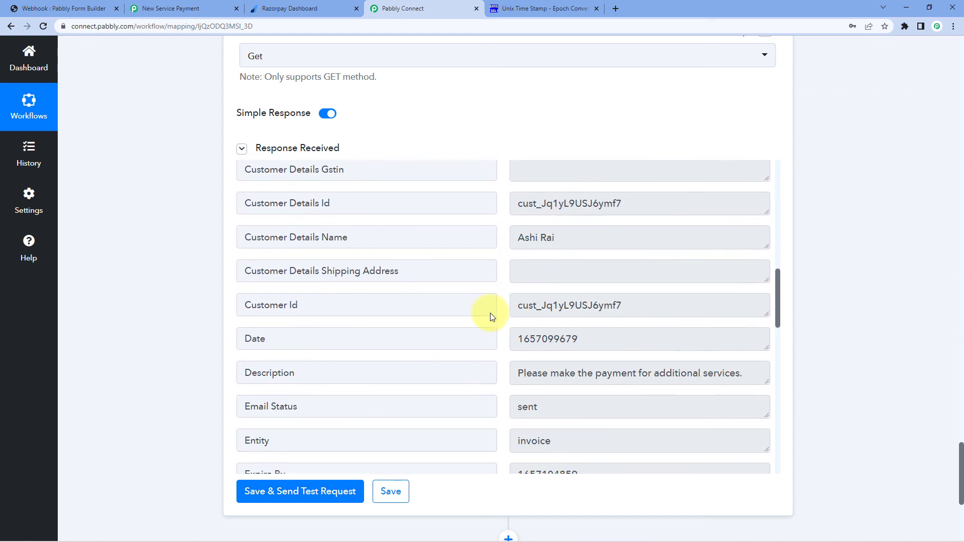
scroll(490, 313, down, 7)
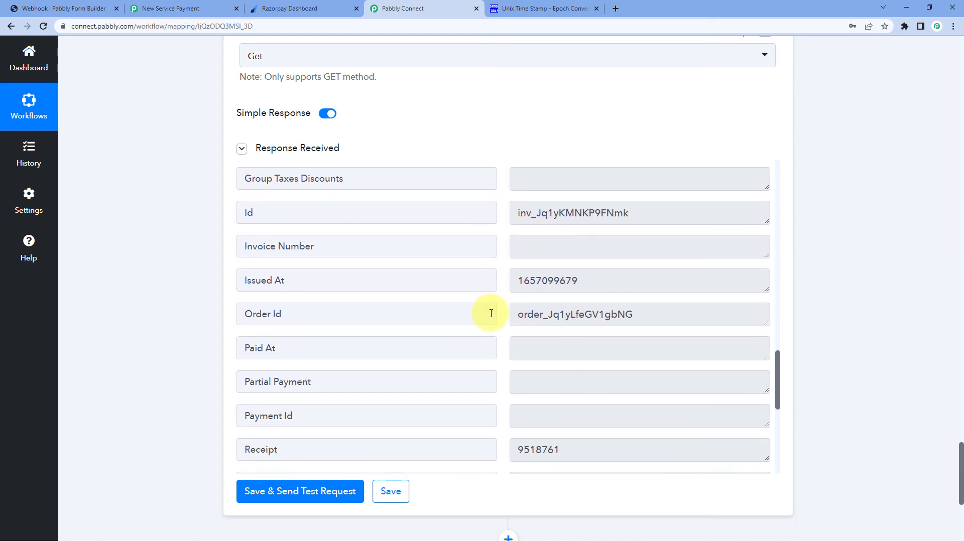
scroll(491, 313, down, 5)
click(622, 320)
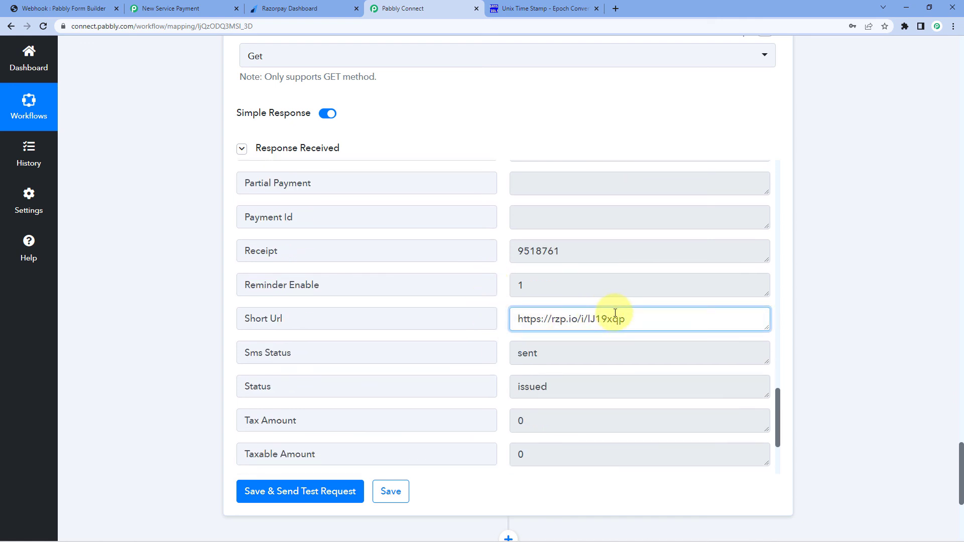
key(ctrl+a)
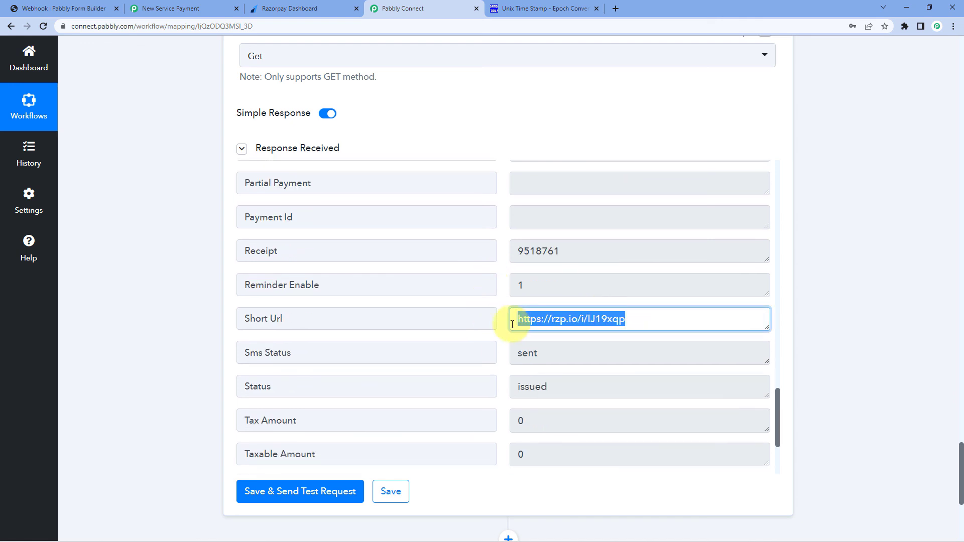
click(616, 8)
Load the payment link and check its INR 499.00 amount, receipt and Jul 6, 2022 expiry
key(ctrl+v)
key(Return)
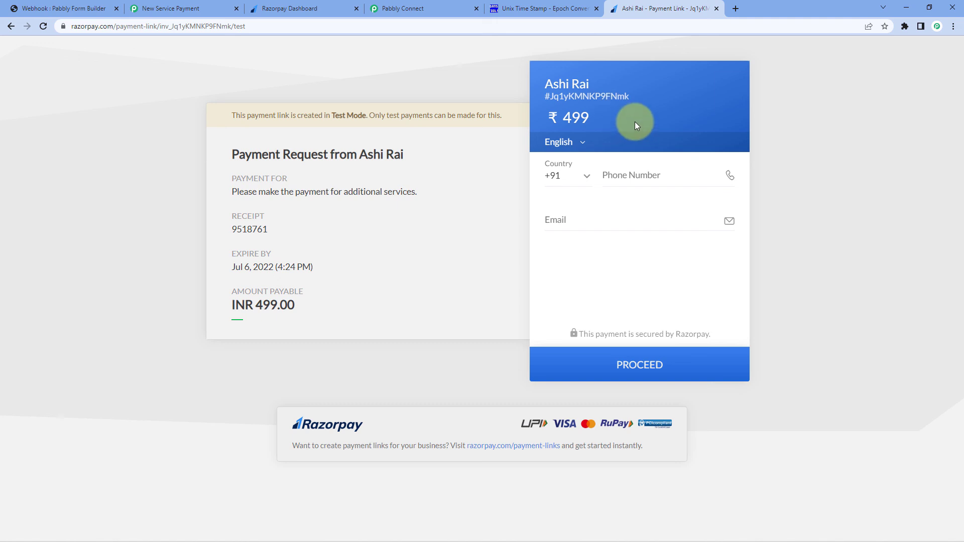
double_click(570, 121)
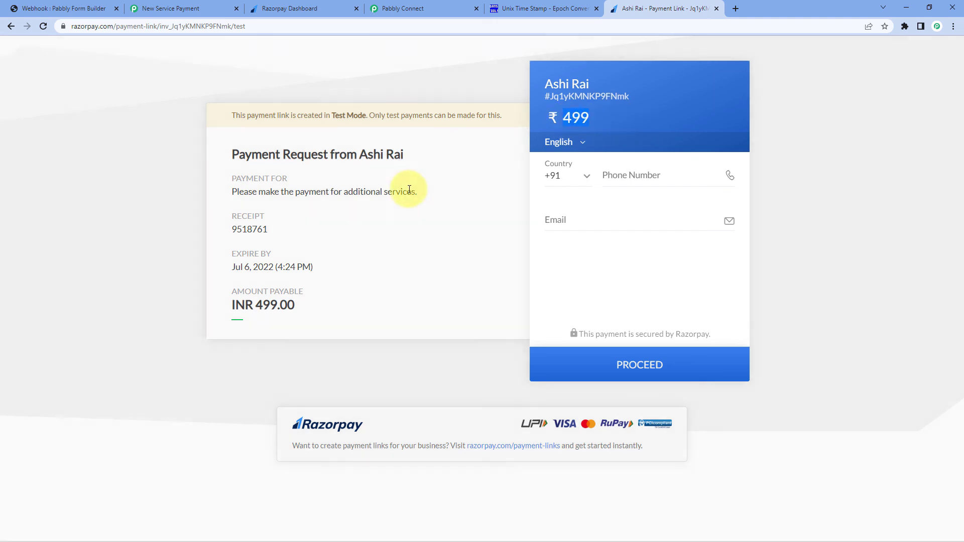
double_click(248, 216)
click(304, 224)
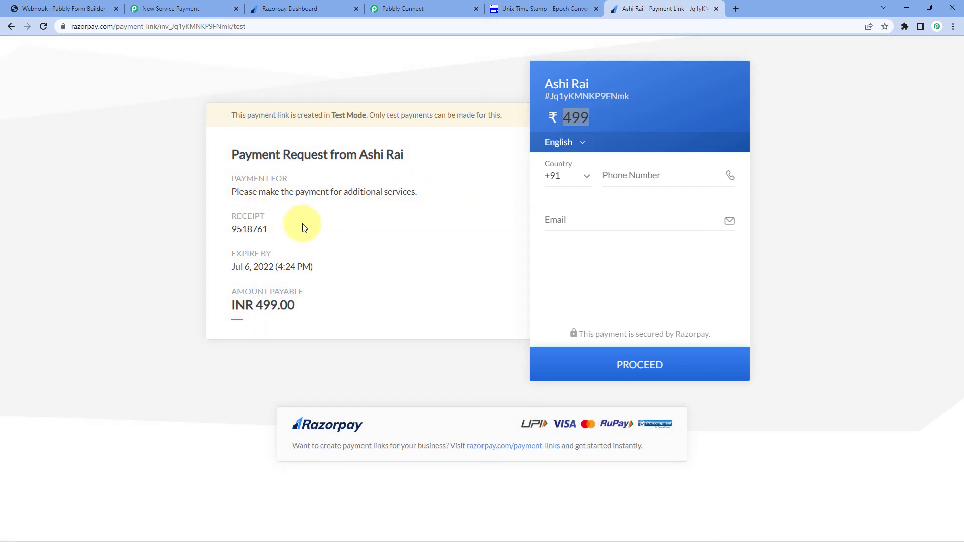
drag(327, 271, 231, 274)
click(291, 255)
drag(290, 230, 221, 231)
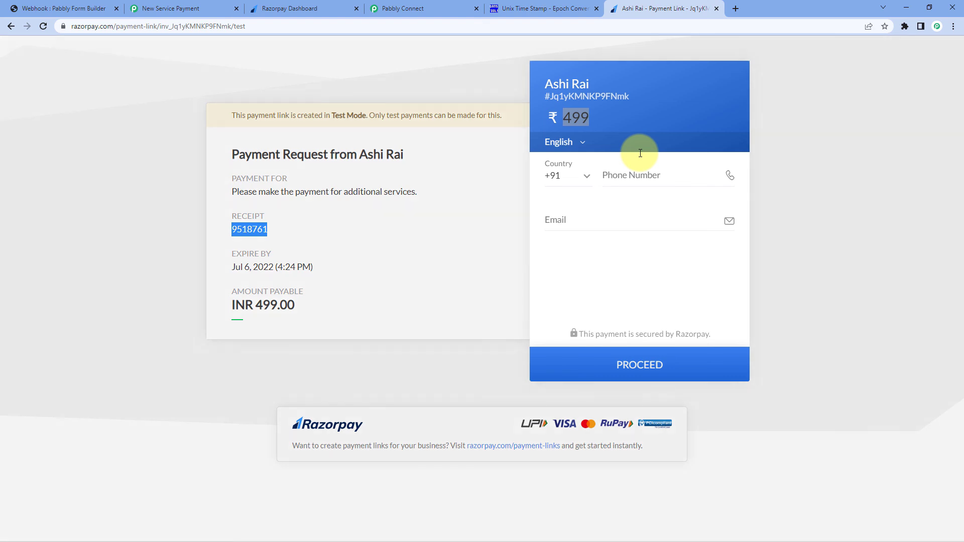
click(778, 203)
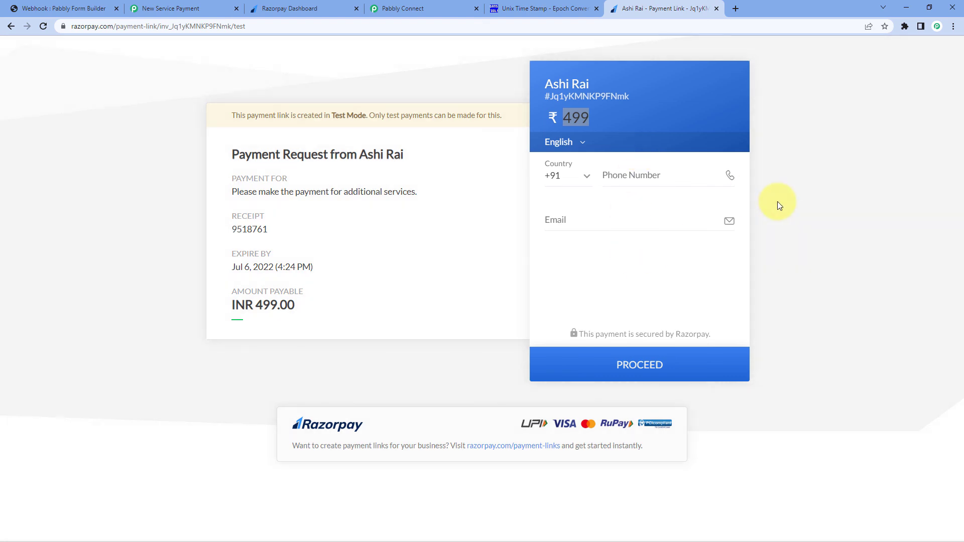
click(422, 8)
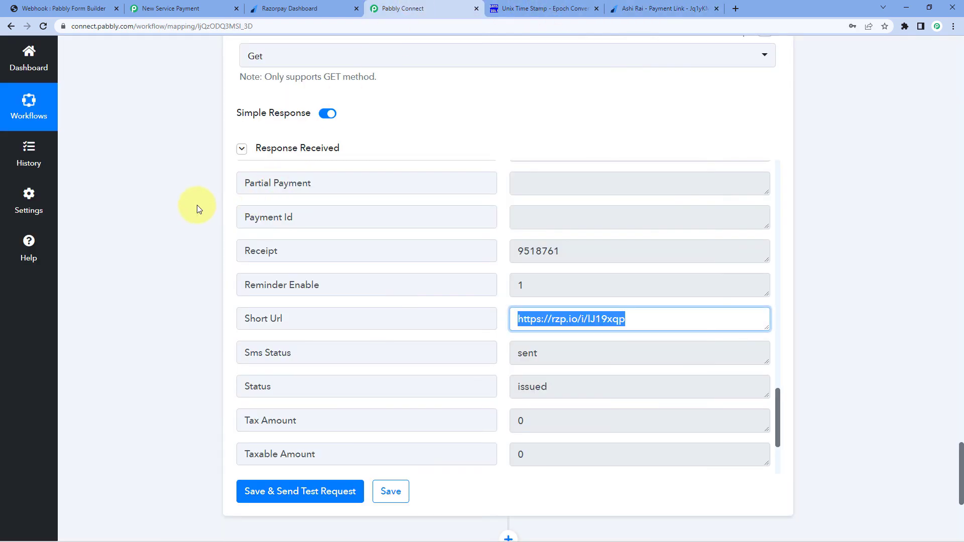
Collapse the Razorpay and Pabbly Form Builder steps to view the three-step workflow overview
click(811, 173)
scroll(812, 175, up, 1)
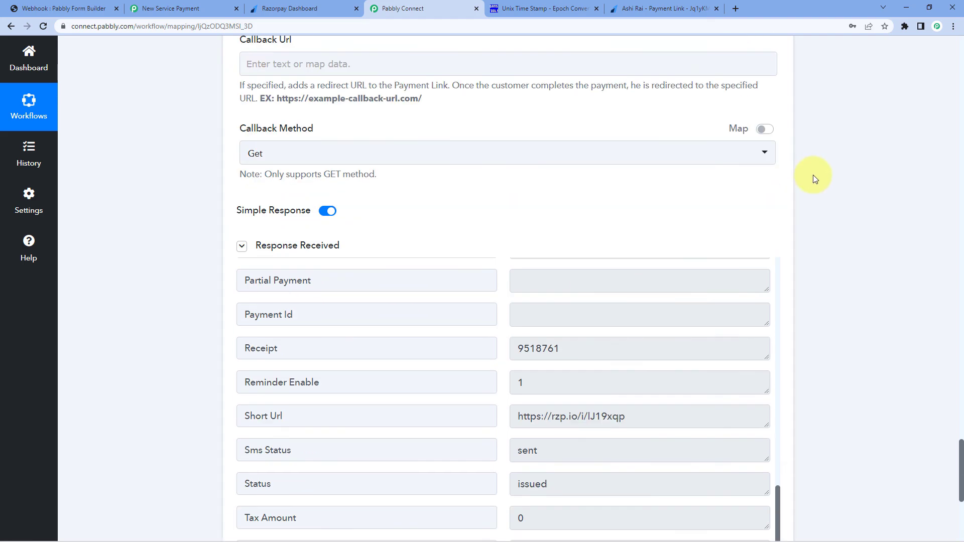
scroll(812, 175, up, 20)
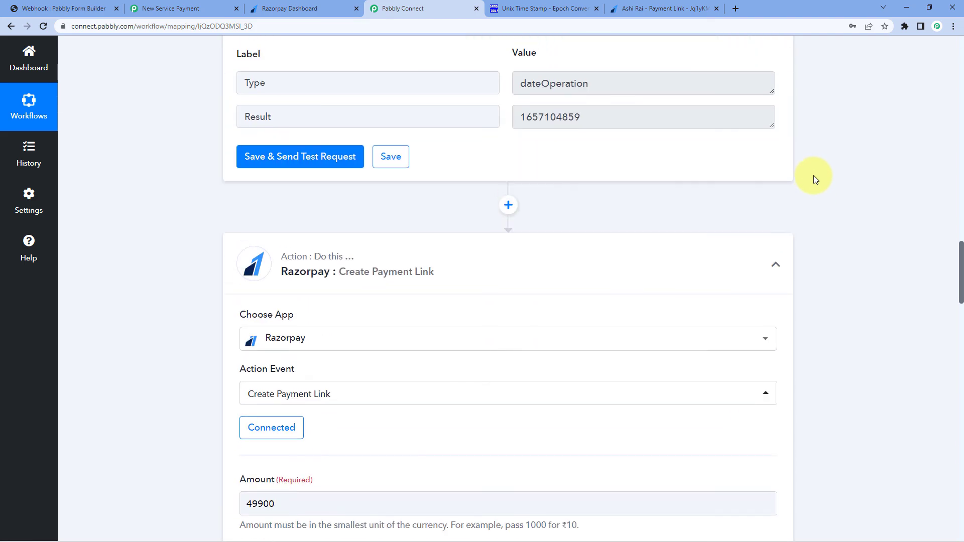
click(776, 253)
scroll(838, 222, up, 8)
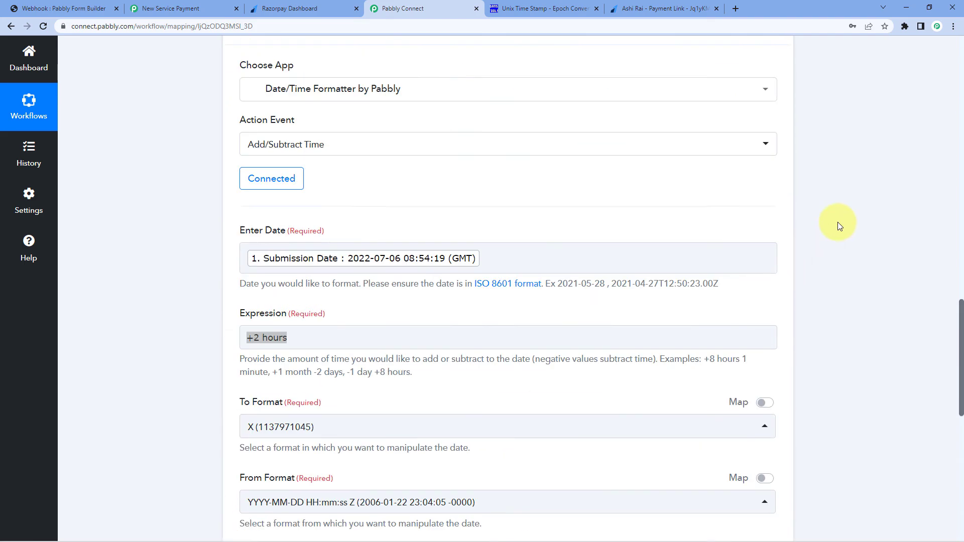
scroll(838, 222, up, 12)
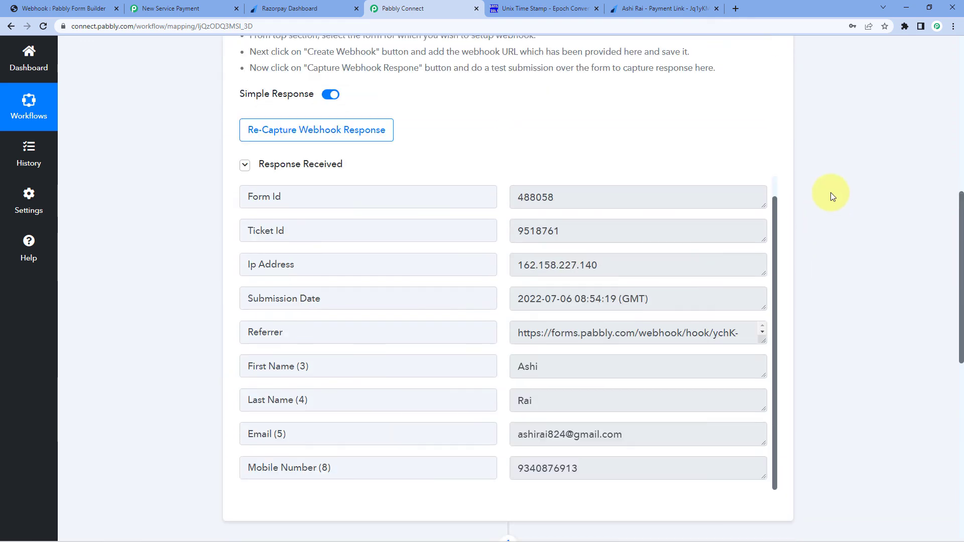
scroll(831, 191, up, 8)
click(776, 214)
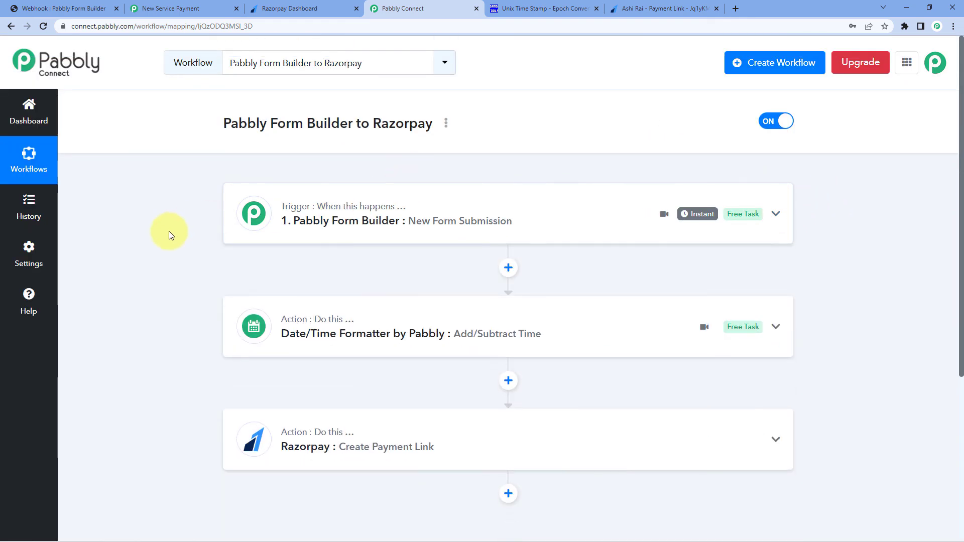
scroll(167, 234, down, 2)
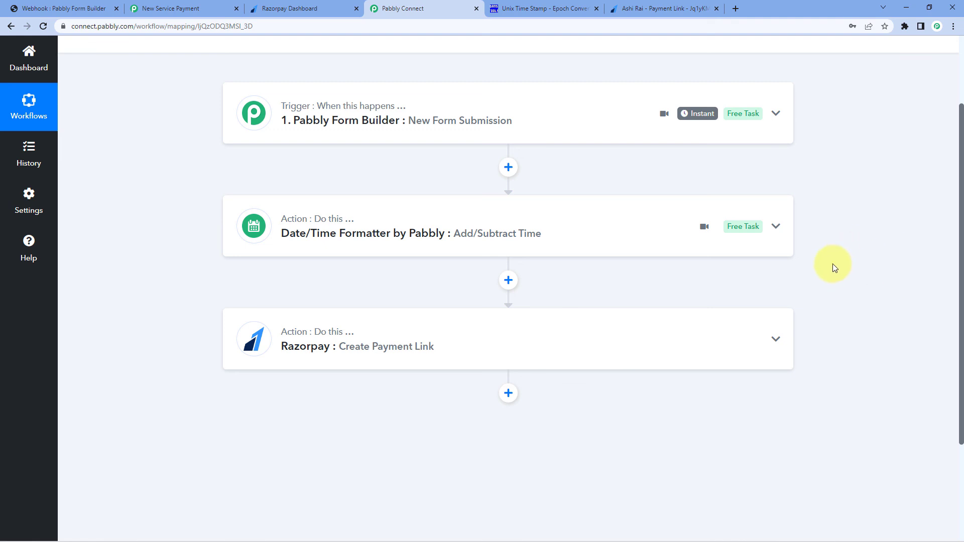
scroll(833, 266, up, 2)
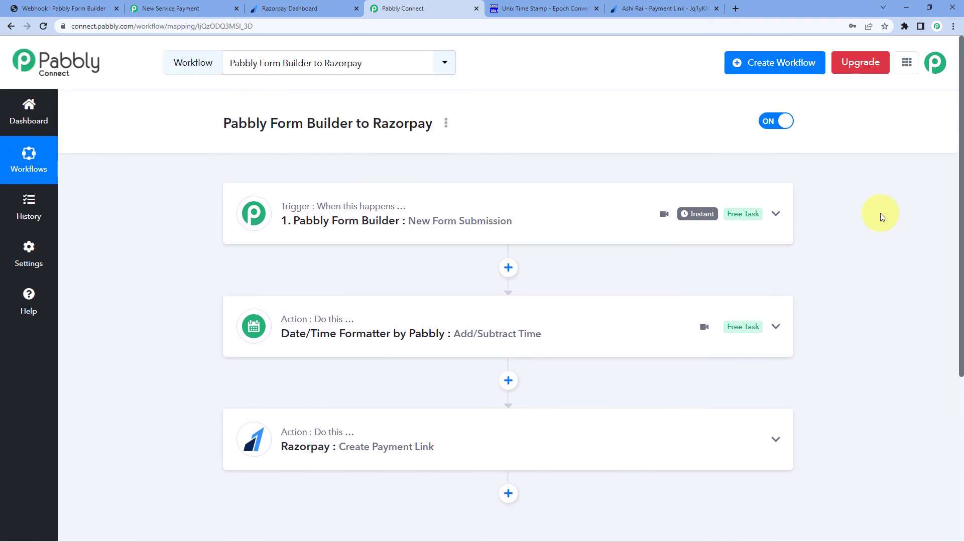